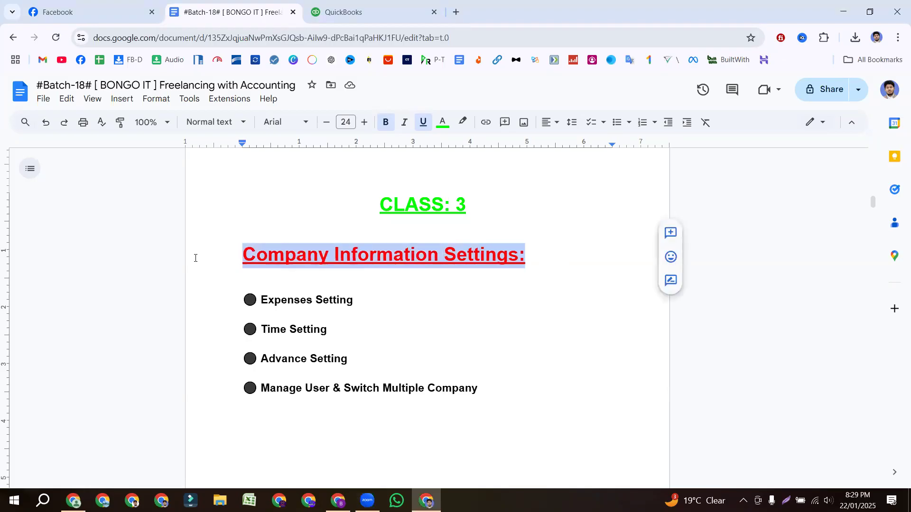
Step: Scroll up to Class 2's Features & Overview list and point out its Navigation Panel and '?' Help topics
{"action": "left_click_drag", "start_coordinate": [247, 300], "coordinate": [479, 391]}
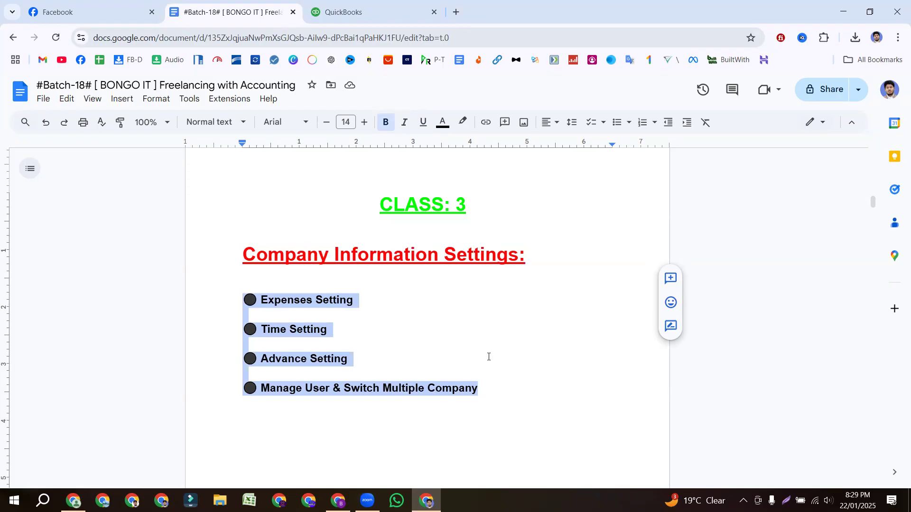
{"action": "scroll", "coordinate": [489, 357], "scroll_direction": "up", "scroll_amount": 10}
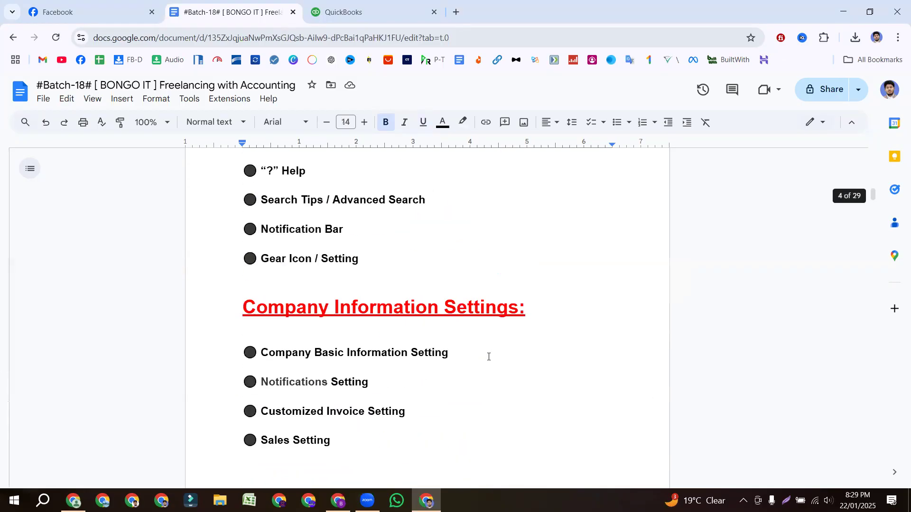
{"action": "scroll", "coordinate": [488, 357], "scroll_direction": "up", "scroll_amount": 1}
{"action": "left_click_drag", "start_coordinate": [438, 216], "coordinate": [233, 219]}
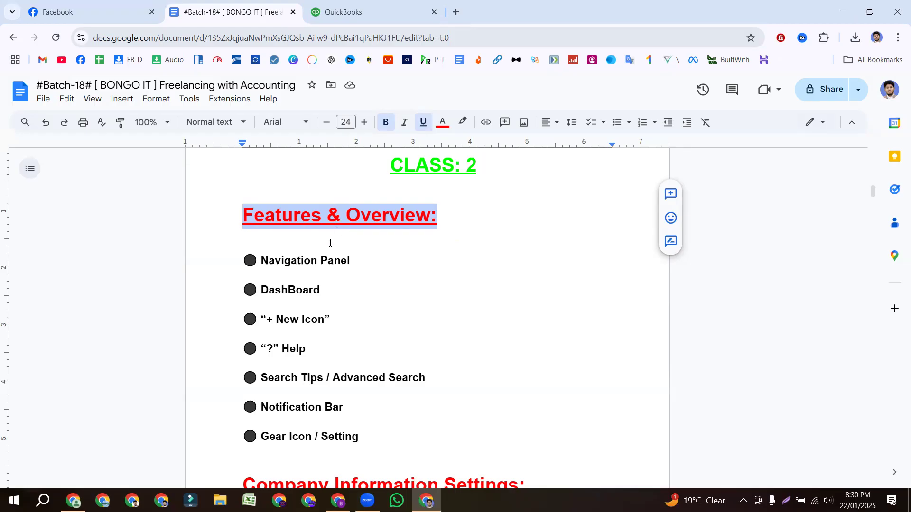
{"action": "left_click", "coordinate": [327, 260]}
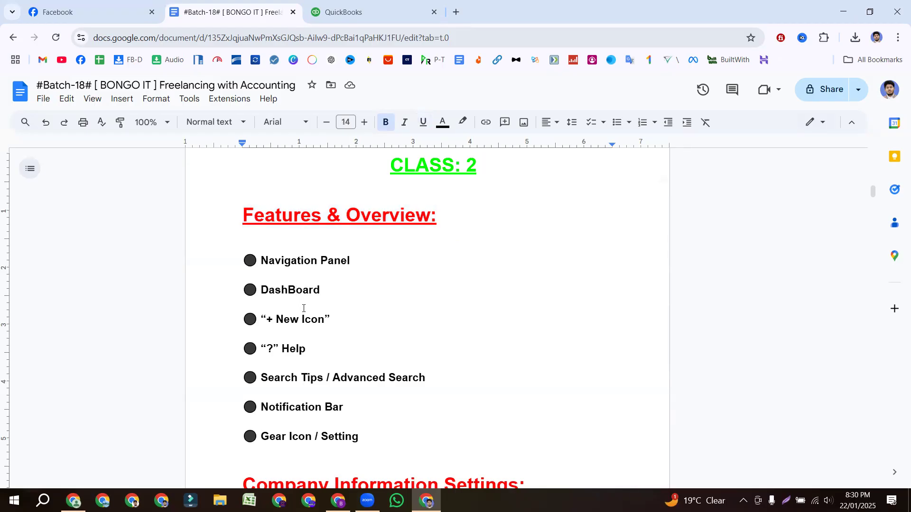
{"action": "left_click", "coordinate": [291, 349]}
Step: Point out Notification Bar, then the Company Information Settings basic information, notifications and invoice topics
{"action": "scroll", "coordinate": [304, 332], "scroll_direction": "down", "scroll_amount": 1}
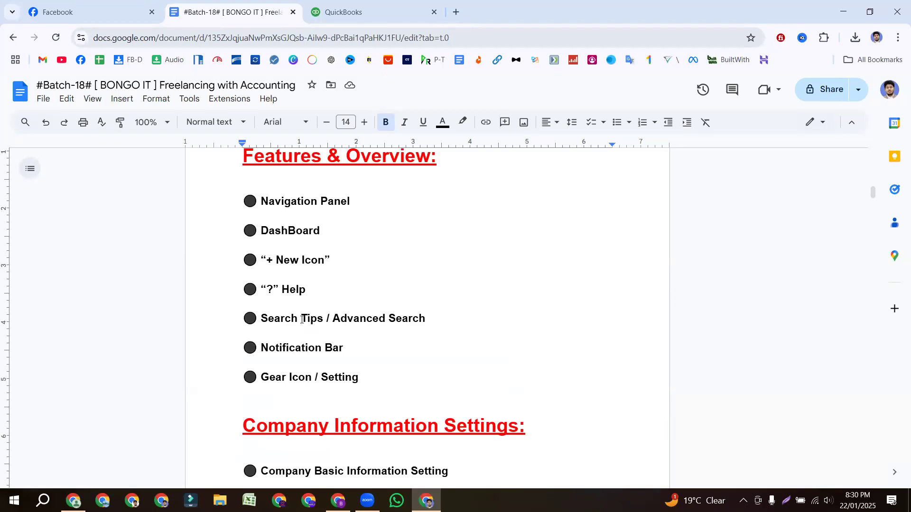
{"action": "left_click", "coordinate": [296, 349]}
{"action": "scroll", "coordinate": [343, 377], "scroll_direction": "down", "scroll_amount": 3}
{"action": "left_click", "coordinate": [328, 308]}
{"action": "left_click", "coordinate": [324, 354]}
{"action": "left_click", "coordinate": [315, 384]}
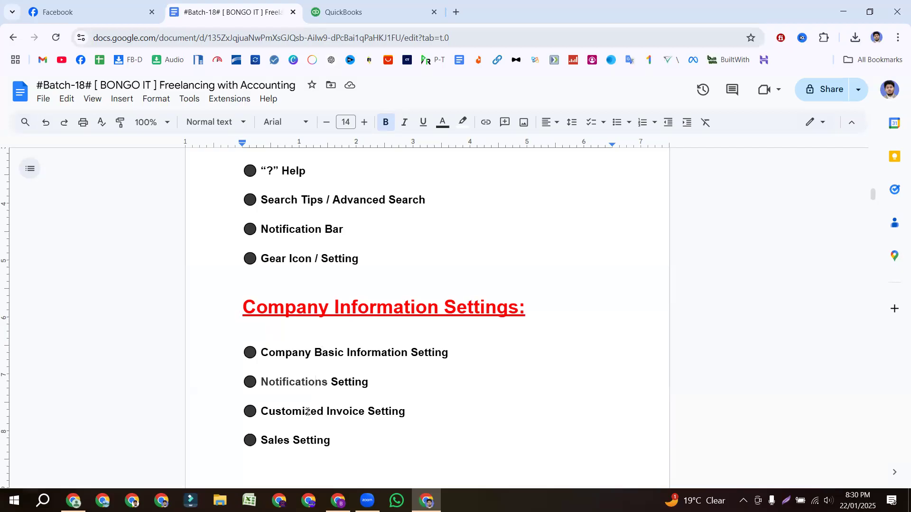
{"action": "left_click", "coordinate": [307, 412]}
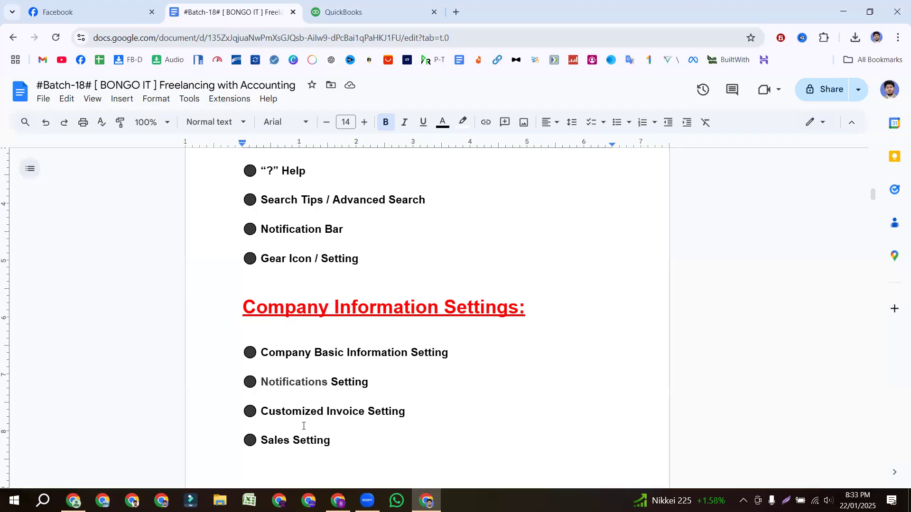
Step: Point out the Sales Setting topic, then scroll down to Class 3's Expenses Setting
{"action": "left_click", "coordinate": [295, 441]}
{"action": "scroll", "coordinate": [369, 362], "scroll_direction": "down", "scroll_amount": 8}
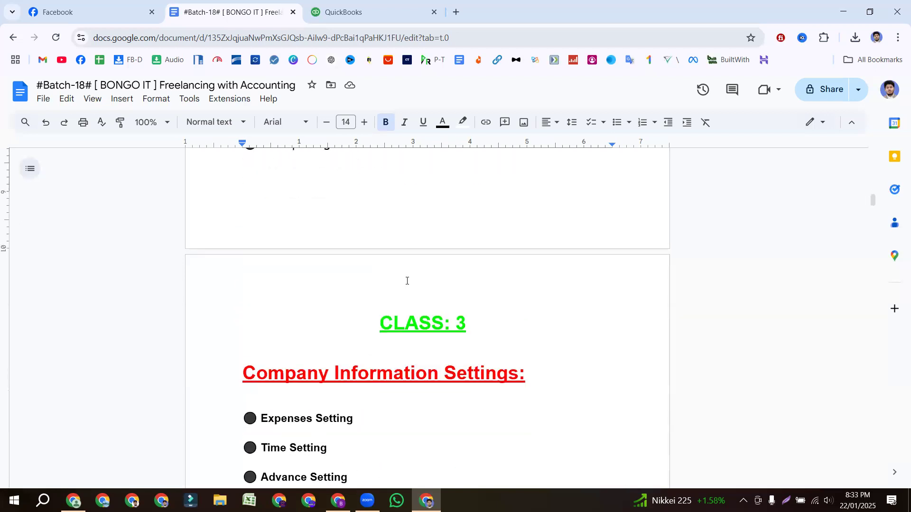
{"action": "scroll", "coordinate": [404, 284], "scroll_direction": "down", "scroll_amount": 2}
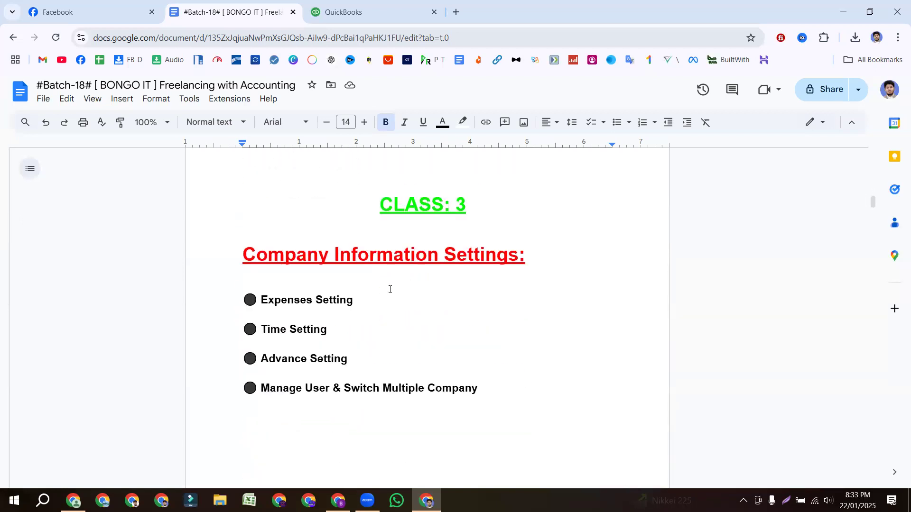
{"action": "left_click", "coordinate": [363, 304]}
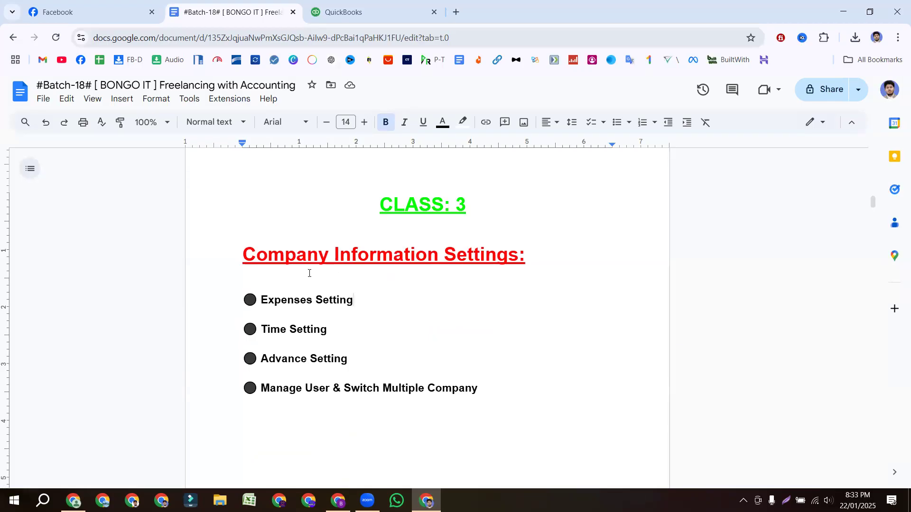
Step: Highlight Class 3's Company Information Settings heading and its Expenses, Time, Advance and Manage User lines
{"action": "left_click", "coordinate": [238, 262]}
{"action": "left_click_drag", "start_coordinate": [276, 261], "coordinate": [550, 263]}
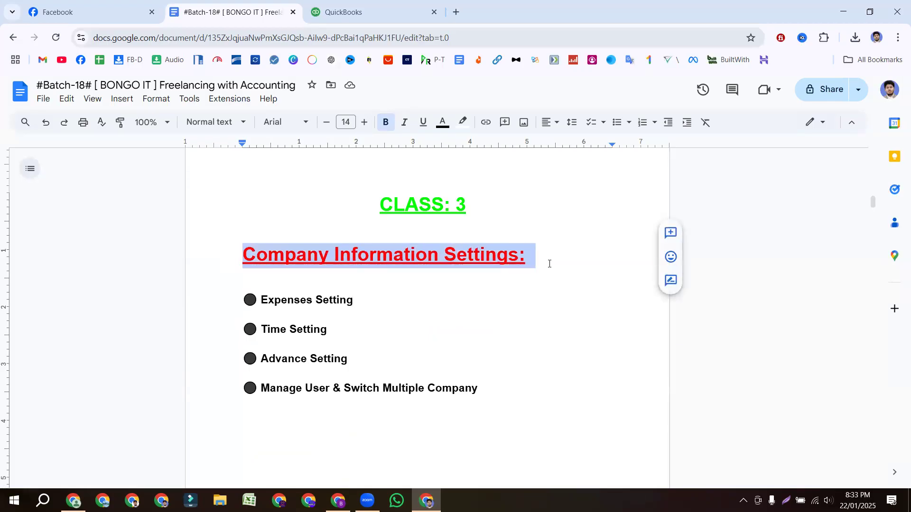
{"action": "left_click_drag", "start_coordinate": [353, 300], "coordinate": [222, 300]}
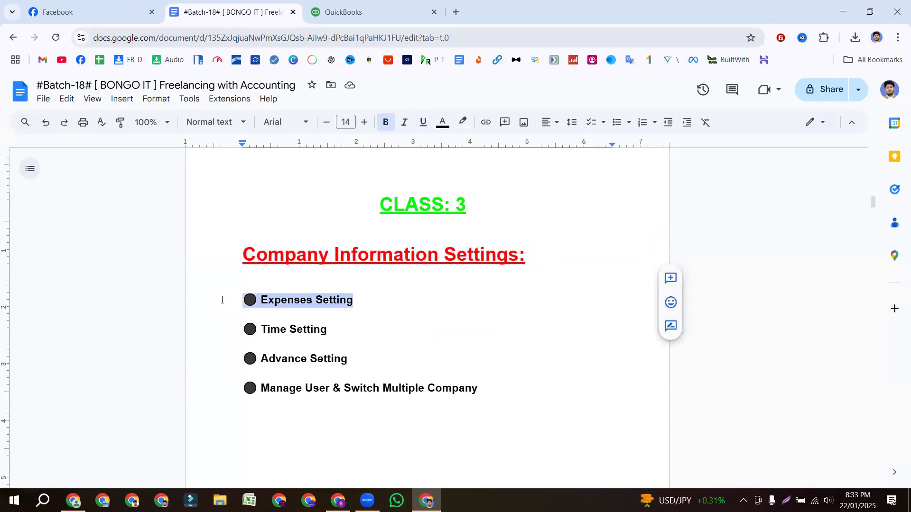
{"action": "left_click_drag", "start_coordinate": [328, 329], "coordinate": [226, 335]}
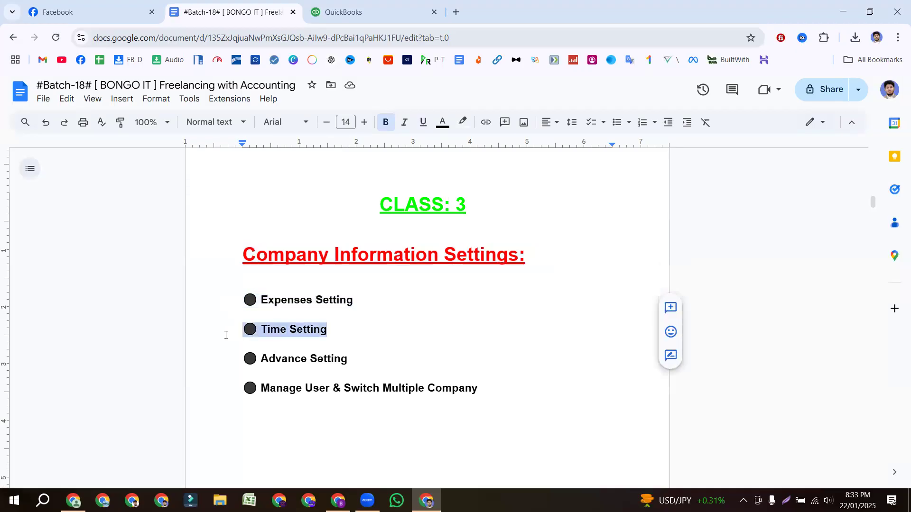
{"action": "left_click_drag", "start_coordinate": [348, 359], "coordinate": [237, 360]}
{"action": "left_click_drag", "start_coordinate": [244, 393], "coordinate": [479, 387]}
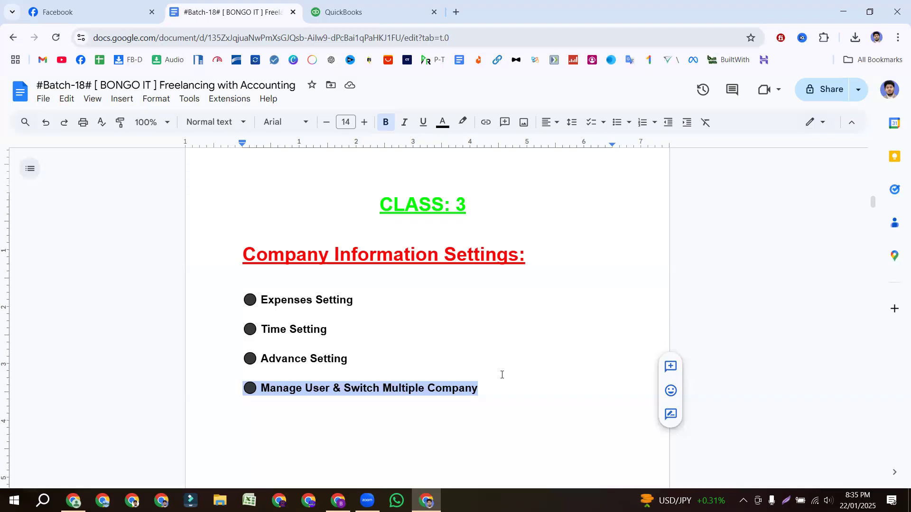
{"action": "left_click", "coordinate": [393, 391]}
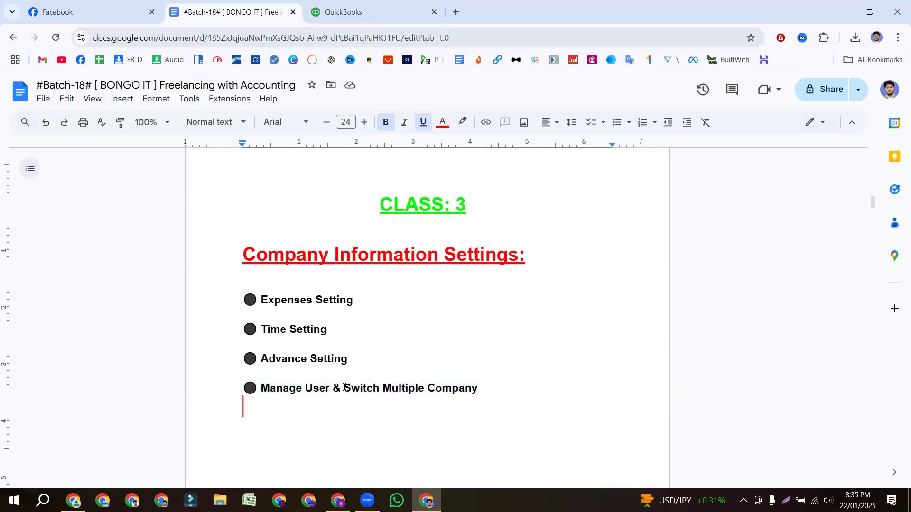
{"action": "left_click_drag", "start_coordinate": [394, 389], "coordinate": [479, 389]}
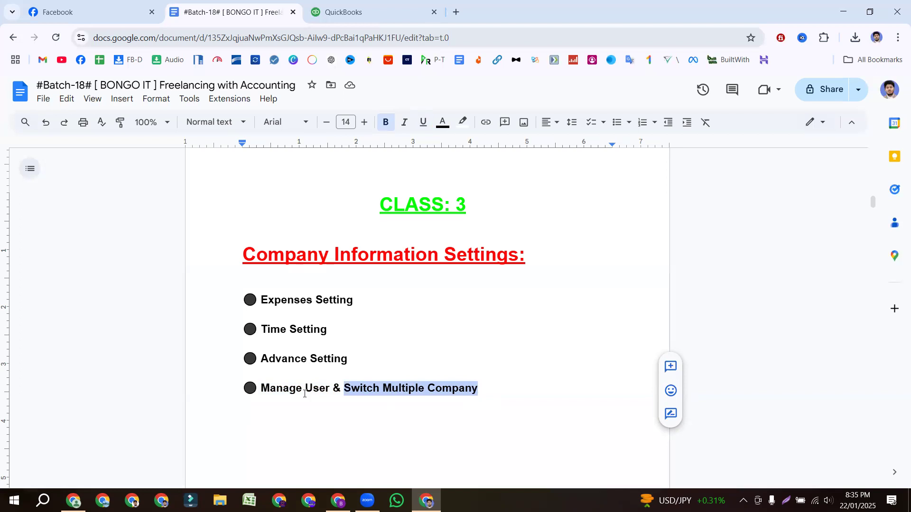
Step: Switch to the QuickBooks browser tab and duplicate it into a second tab
{"action": "left_click", "coordinate": [365, 12]}
{"action": "right_click", "coordinate": [362, 11]}
{"action": "left_click", "coordinate": [412, 119]}
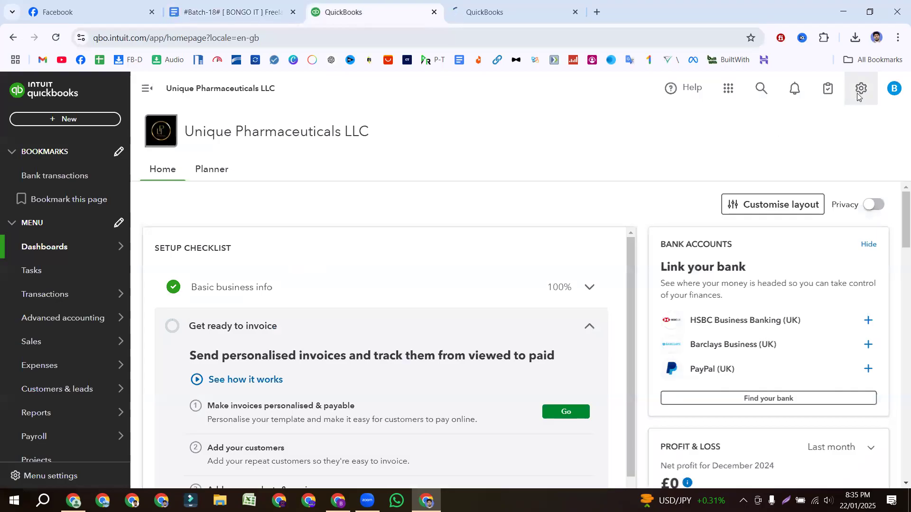
Step: From the gear menu, review Your Company, Lists, Tools and Profile, then go to Account and settings
{"action": "left_click", "coordinate": [858, 95]}
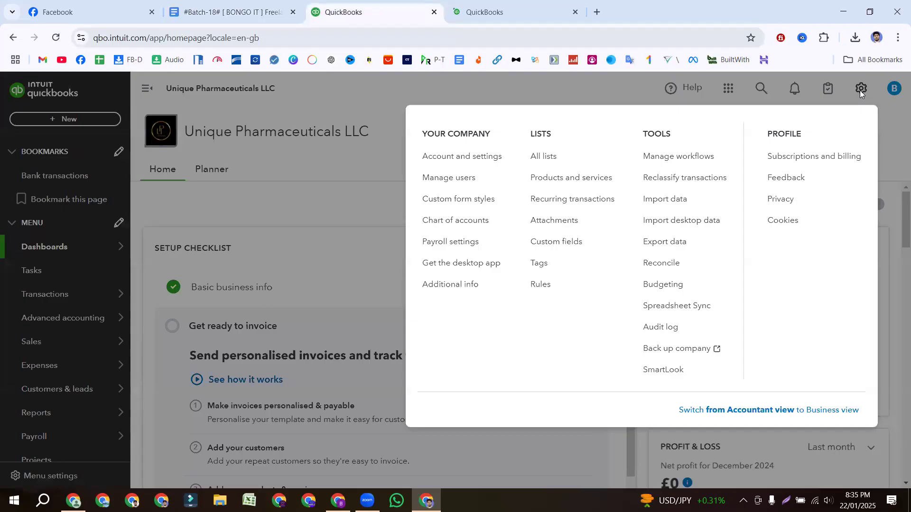
{"action": "left_click_drag", "start_coordinate": [500, 140], "coordinate": [434, 139]}
{"action": "left_click_drag", "start_coordinate": [560, 138], "coordinate": [522, 138]}
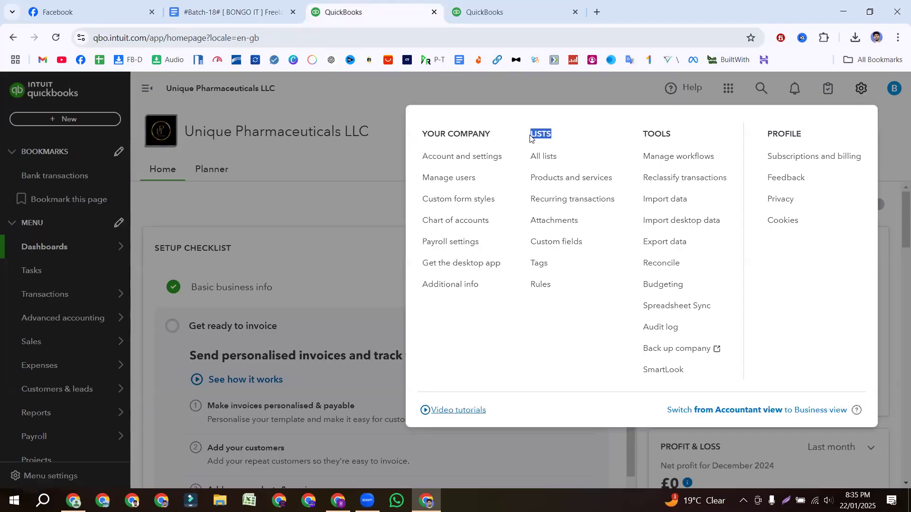
{"action": "left_click_drag", "start_coordinate": [674, 134], "coordinate": [635, 135]}
{"action": "left_click_drag", "start_coordinate": [816, 137], "coordinate": [766, 137]}
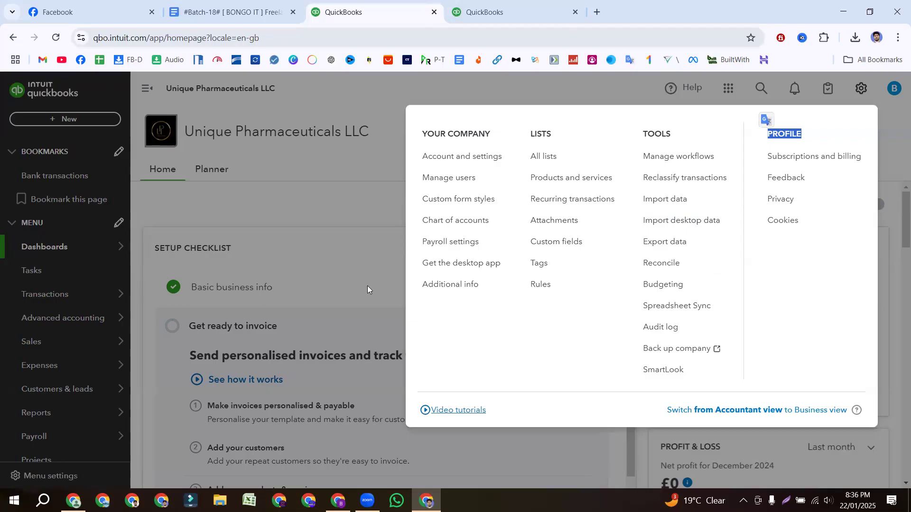
{"action": "left_click", "coordinate": [454, 164]}
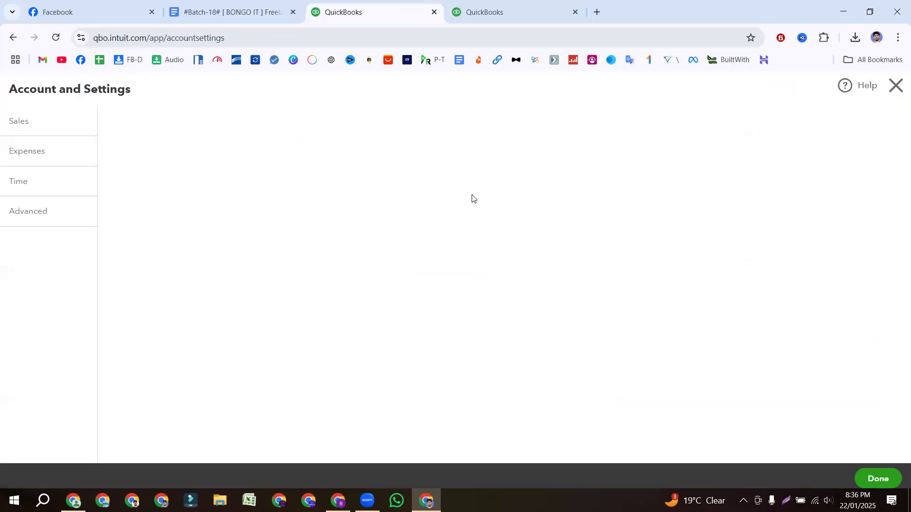
{"action": "left_click", "coordinate": [252, 11]}
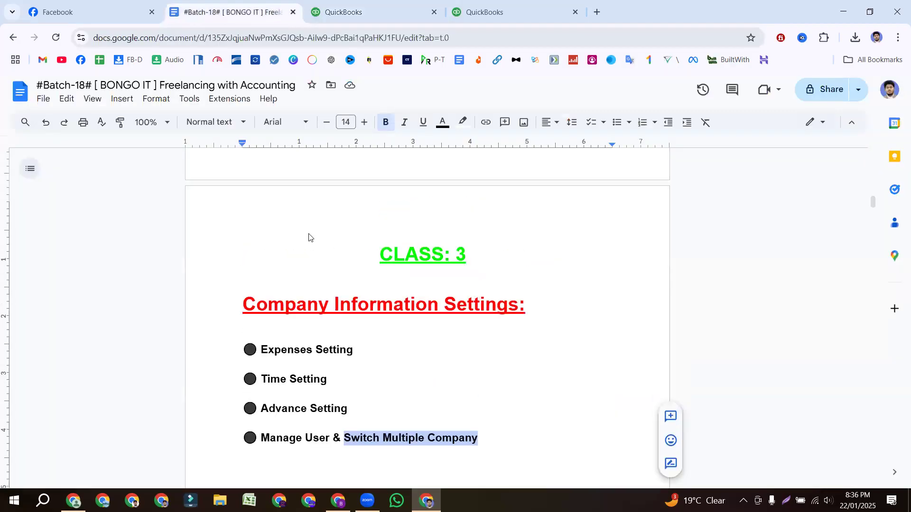
{"action": "scroll", "coordinate": [308, 235], "scroll_direction": "up", "scroll_amount": 5}
{"action": "left_click_drag", "start_coordinate": [372, 264], "coordinate": [247, 264]}
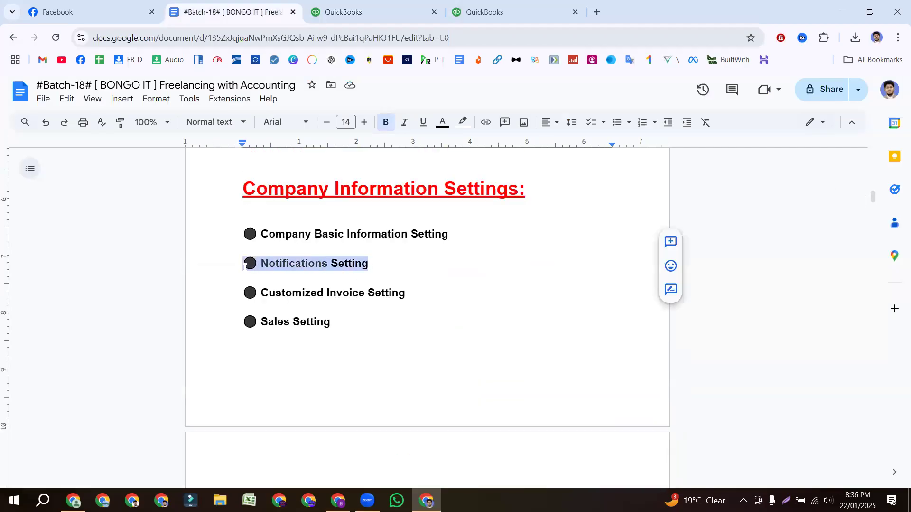
{"action": "left_click", "coordinate": [371, 10]}
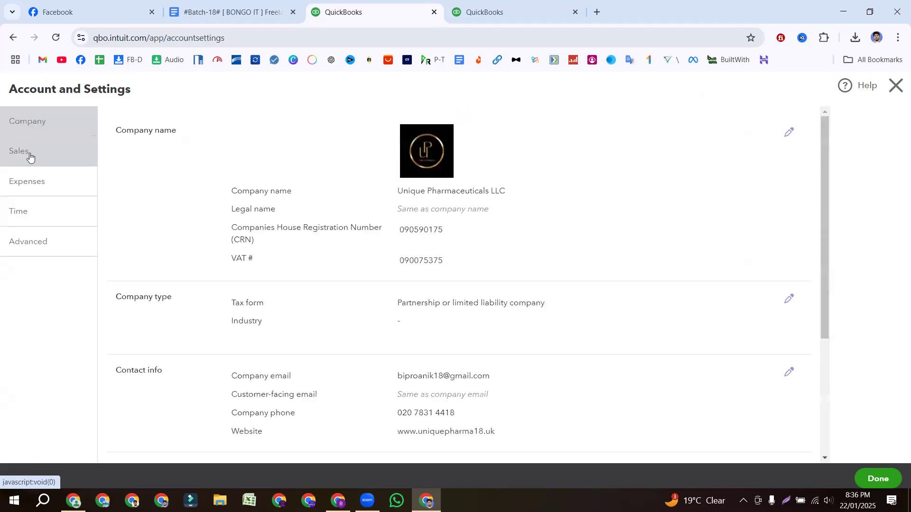
{"action": "left_click", "coordinate": [228, 12]}
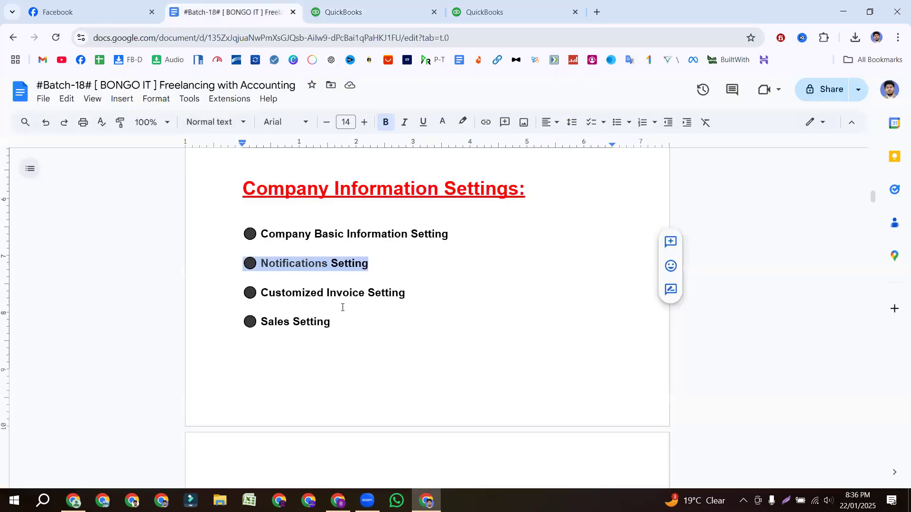
{"action": "scroll", "coordinate": [349, 242], "scroll_direction": "down", "scroll_amount": 1}
{"action": "scroll", "coordinate": [349, 242], "scroll_direction": "down", "scroll_amount": 5}
{"action": "left_click_drag", "start_coordinate": [354, 300], "coordinate": [249, 300]}
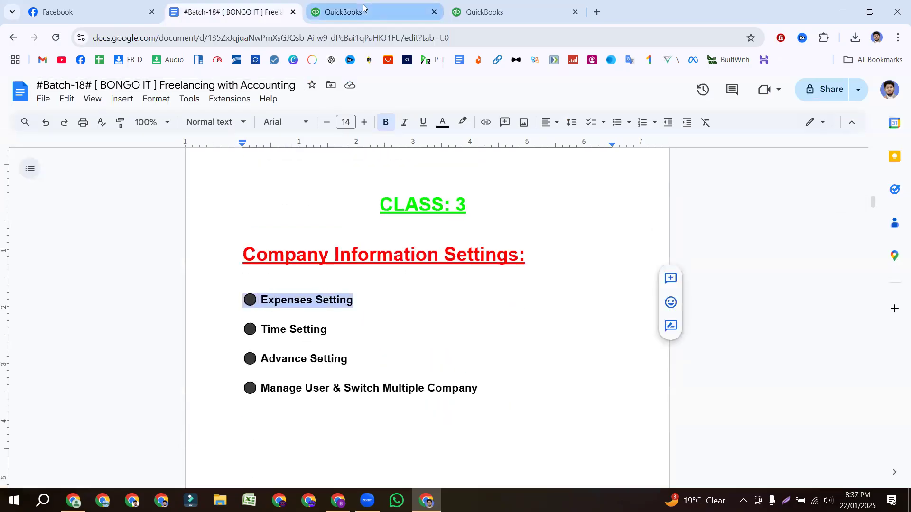
{"action": "left_click", "coordinate": [344, 11]}
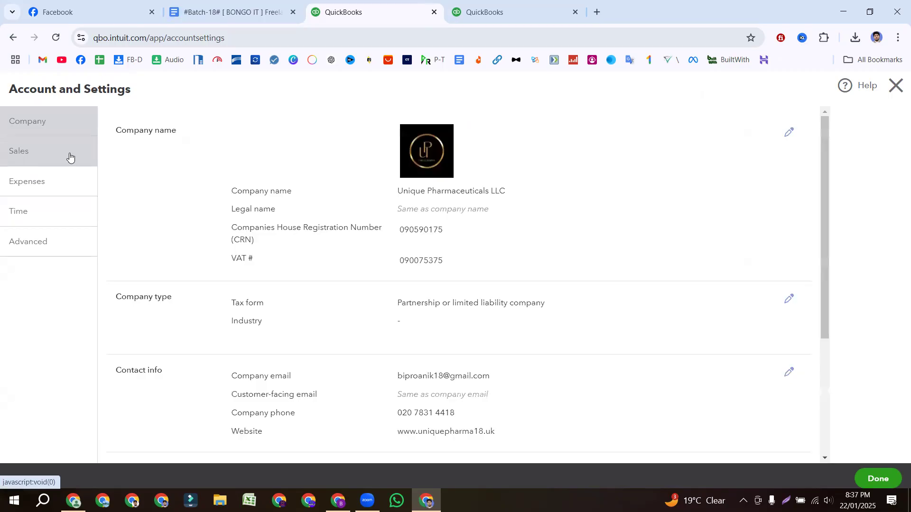
Step: Show the Expenses section of Account and Settings and highlight its heading
{"action": "left_click", "coordinate": [47, 189]}
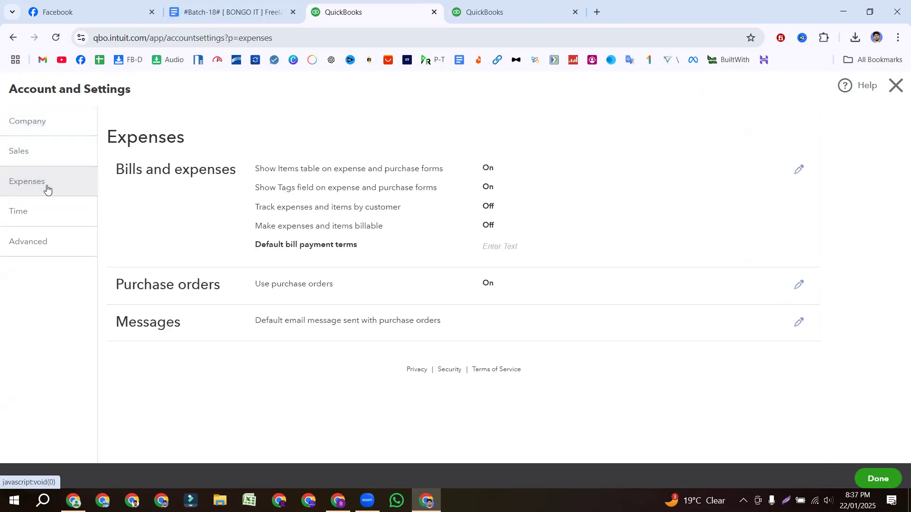
{"action": "left_click_drag", "start_coordinate": [190, 139], "coordinate": [104, 142]}
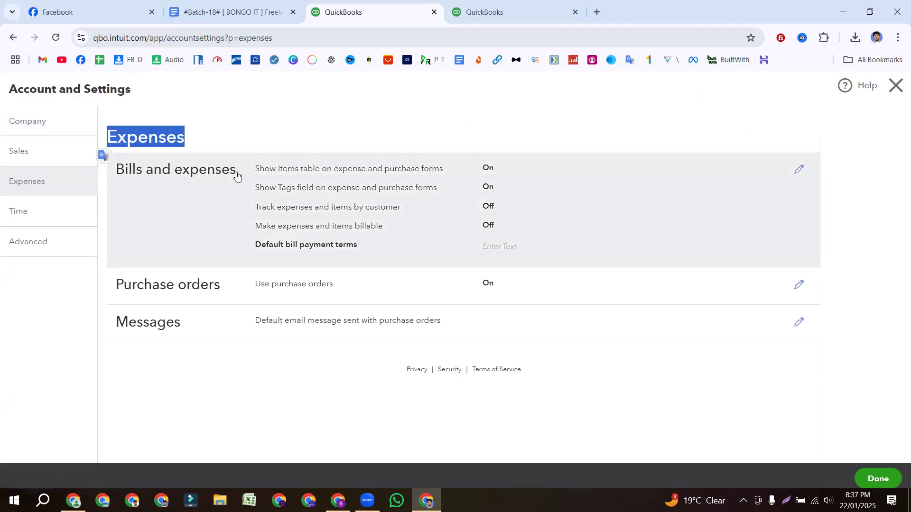
{"action": "left_click", "coordinate": [798, 171]}
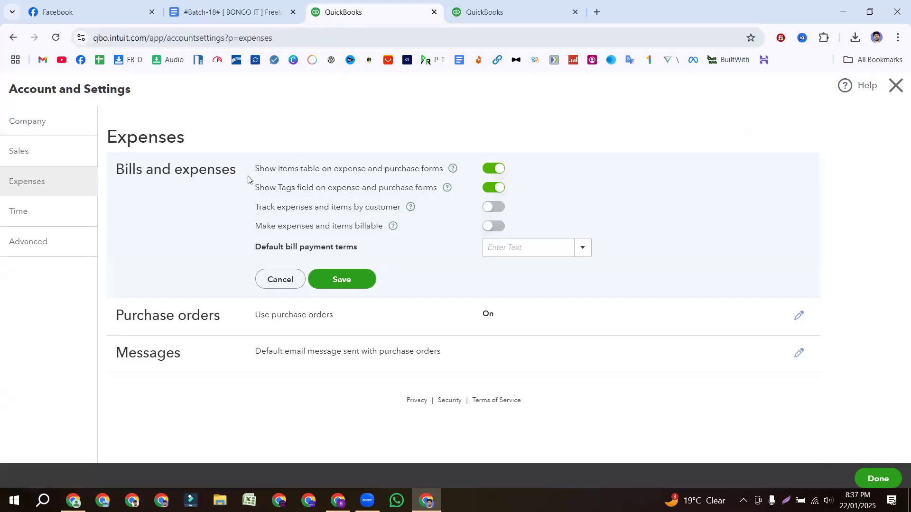
{"action": "left_click_drag", "start_coordinate": [255, 171], "coordinate": [441, 170]}
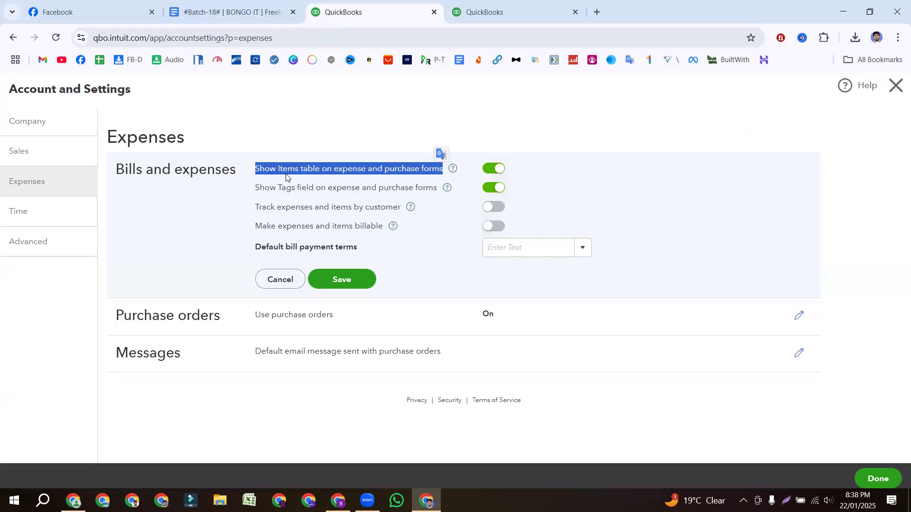
{"action": "left_click", "coordinate": [495, 169]}
{"action": "left_click", "coordinate": [494, 168]}
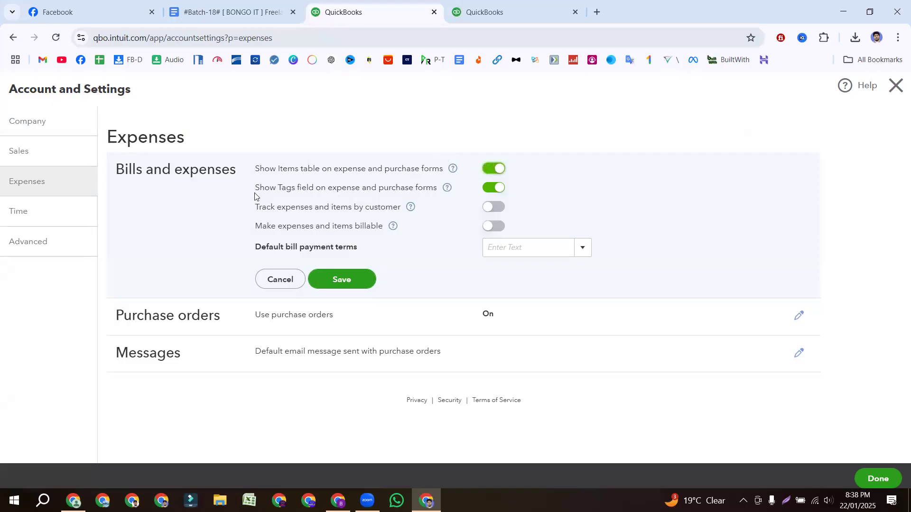
{"action": "left_click_drag", "start_coordinate": [255, 190], "coordinate": [420, 199]}
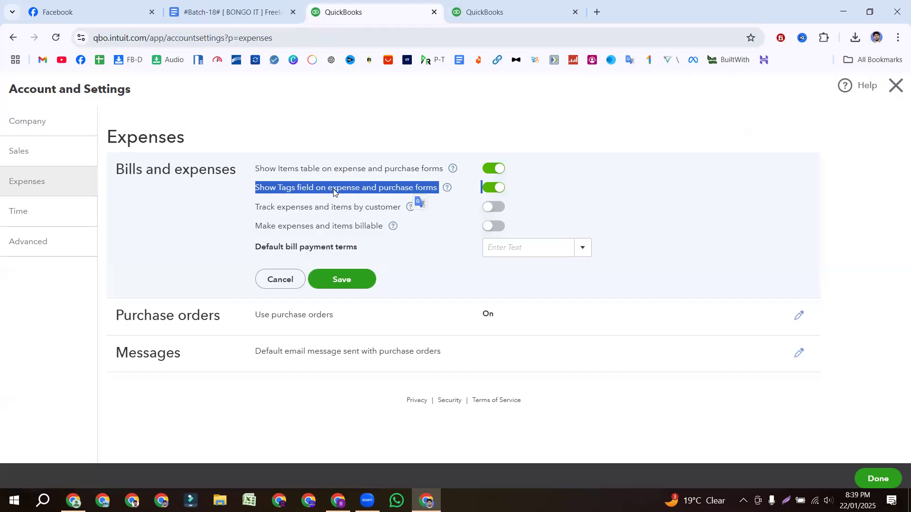
{"action": "left_click", "coordinate": [484, 192]}
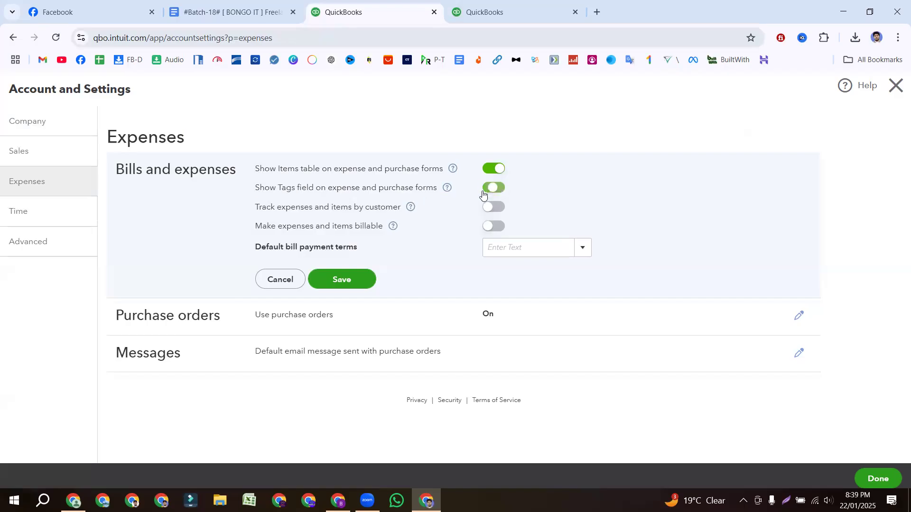
{"action": "left_click", "coordinate": [488, 189]}
{"action": "left_click_drag", "start_coordinate": [257, 211], "coordinate": [398, 210]}
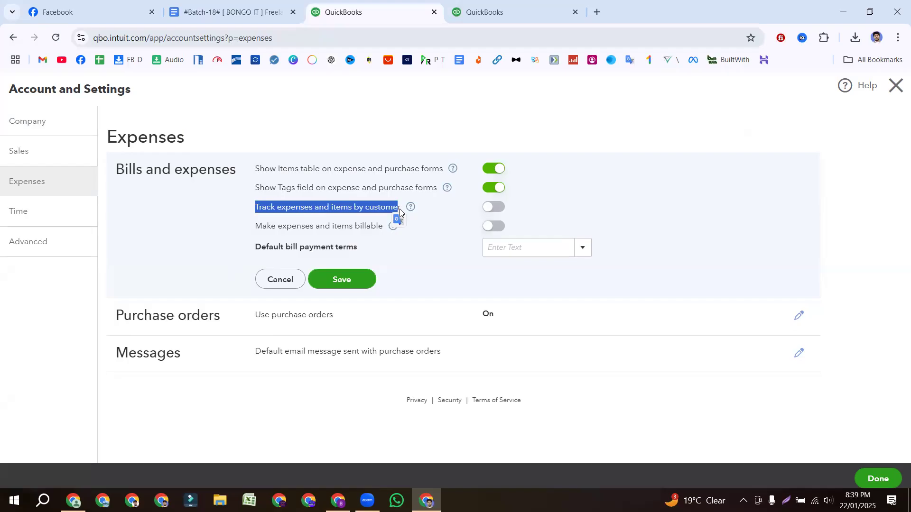
{"action": "double_click", "coordinate": [366, 207]}
{"action": "left_click", "coordinate": [367, 208]}
{"action": "left_click_drag", "start_coordinate": [401, 209], "coordinate": [255, 212]}
{"action": "left_click", "coordinate": [489, 209]}
Step: Switch on 'Track expenses and items by customer' and highlight the setting descriptions
{"action": "left_click", "coordinate": [489, 209]}
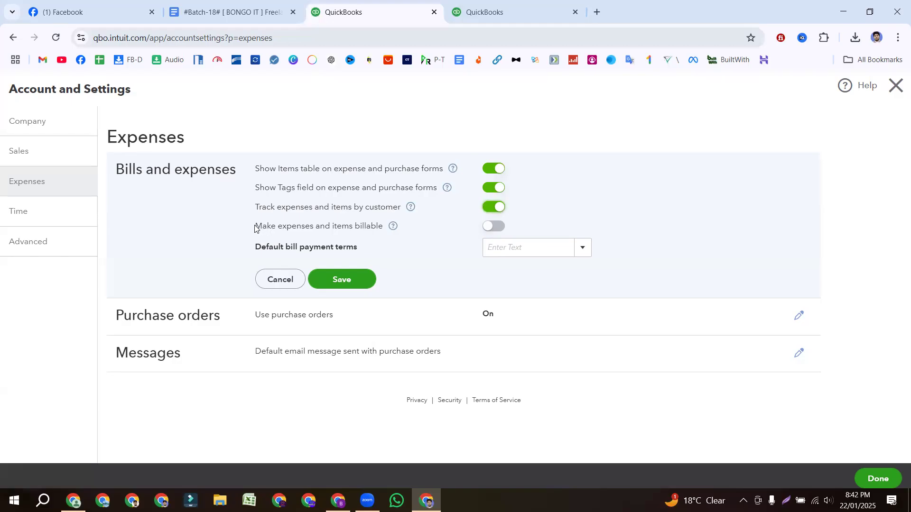
{"action": "left_click_drag", "start_coordinate": [254, 228], "coordinate": [422, 230]}
{"action": "left_click", "coordinate": [426, 228]}
Step: Toggle 'Make expenses and items billable' on, off, and back on so it stays enabled
{"action": "left_click", "coordinate": [493, 228]}
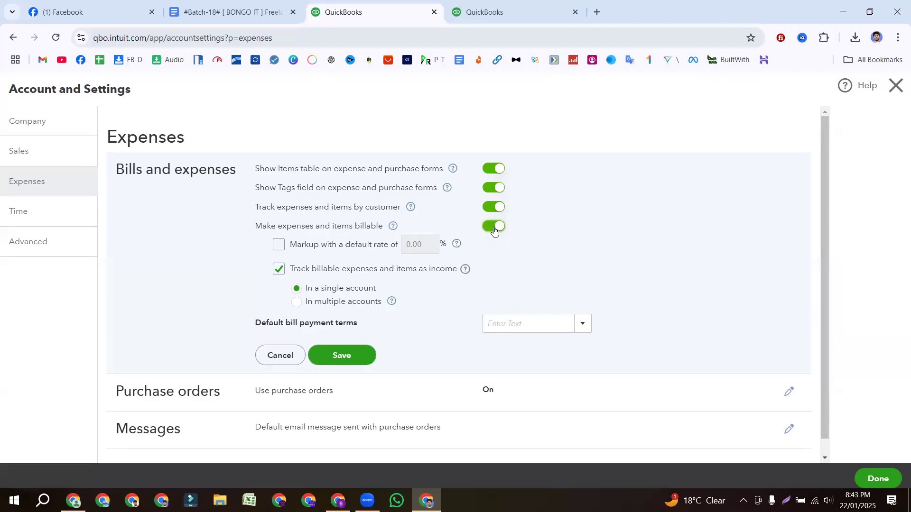
{"action": "left_click", "coordinate": [494, 228]}
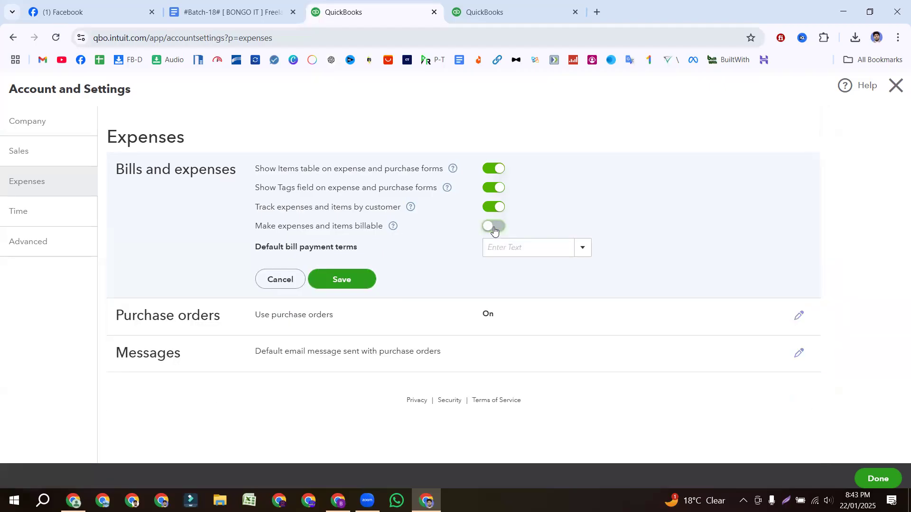
{"action": "left_click", "coordinate": [494, 231]}
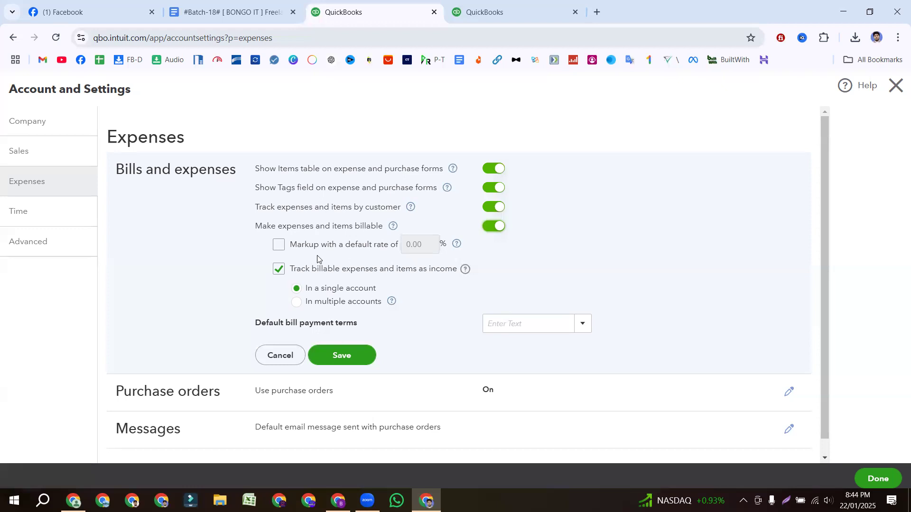
Step: Tick 'Markup with a default rate of', keeping 0.00%, and highlight the billable-income option
{"action": "left_click", "coordinate": [278, 246]}
{"action": "left_click", "coordinate": [424, 245]}
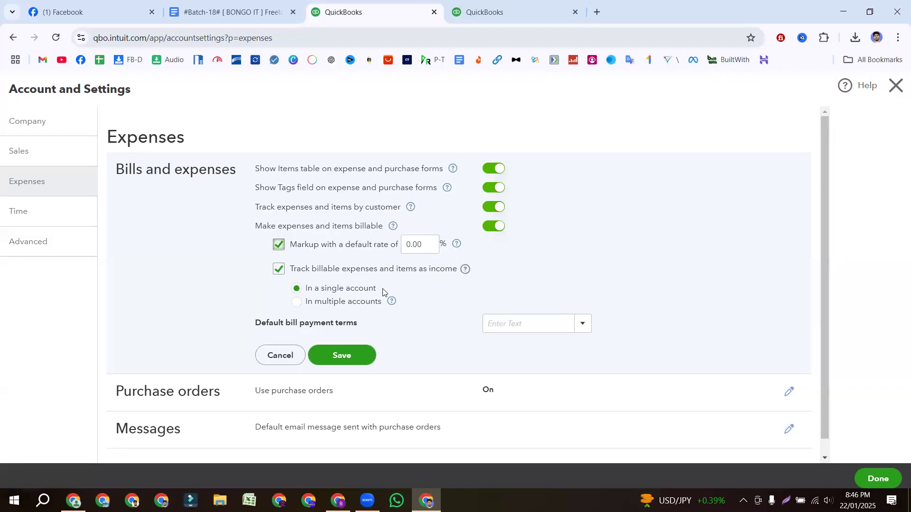
{"action": "left_click_drag", "start_coordinate": [294, 269], "coordinate": [459, 275]}
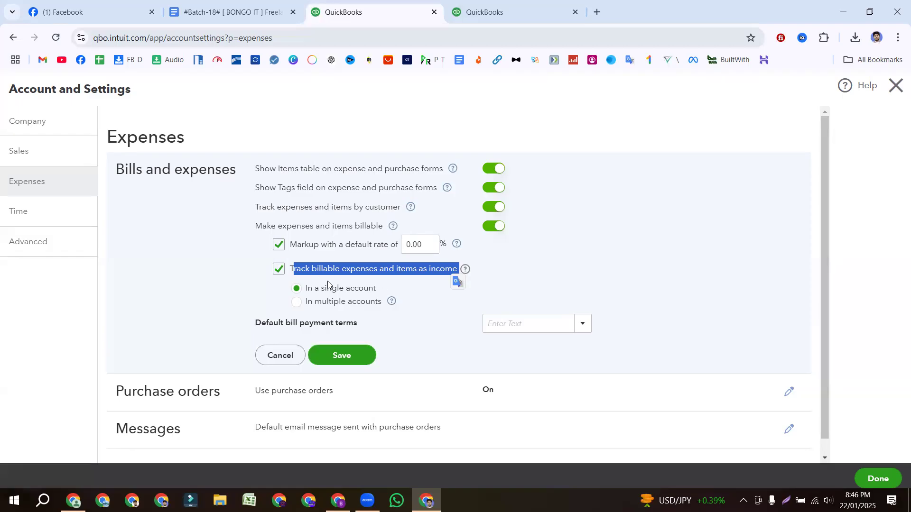
Step: Compare the single-account and multiple-accounts options for tracking billable expenses as income
{"action": "left_click", "coordinate": [397, 288]}
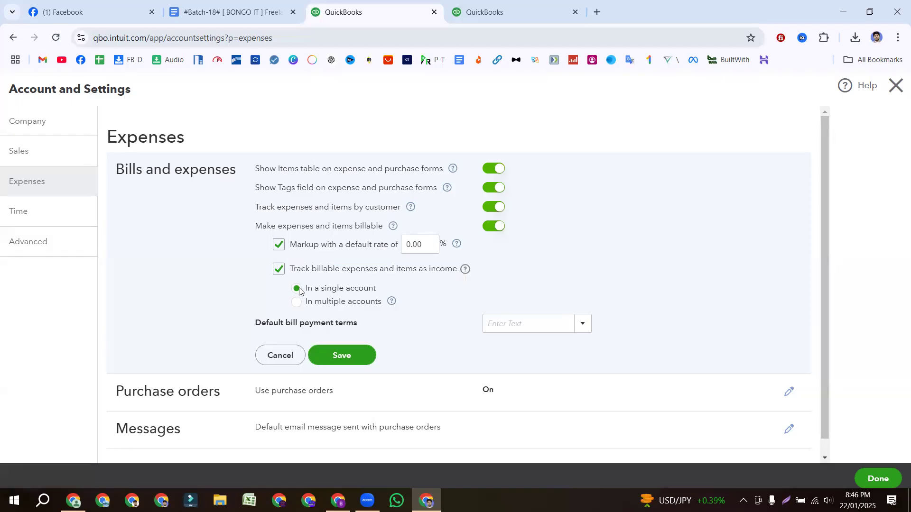
{"action": "left_click_drag", "start_coordinate": [306, 290], "coordinate": [373, 293]}
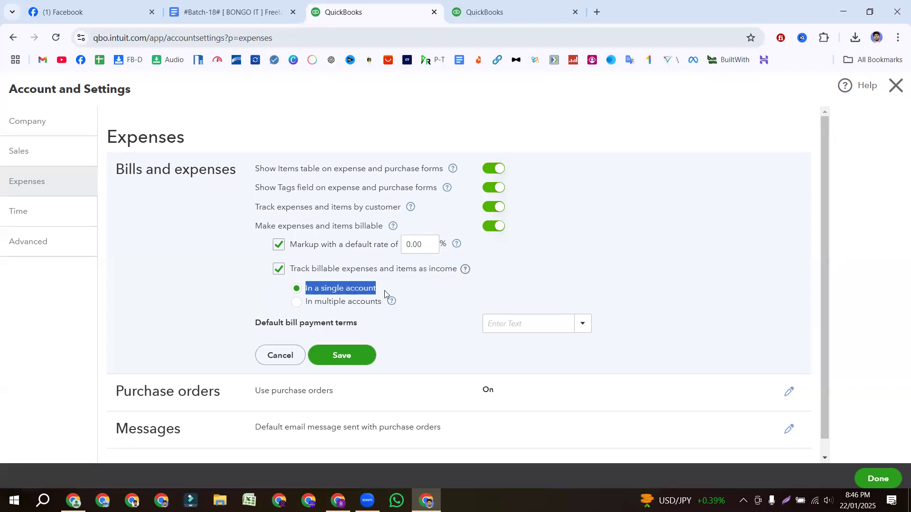
{"action": "left_click_drag", "start_coordinate": [306, 302], "coordinate": [378, 308]}
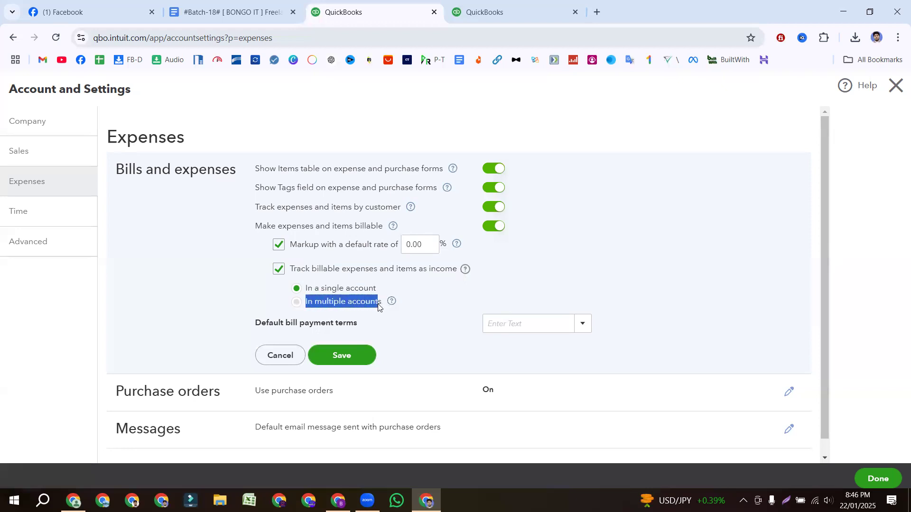
{"action": "left_click", "coordinate": [280, 291]}
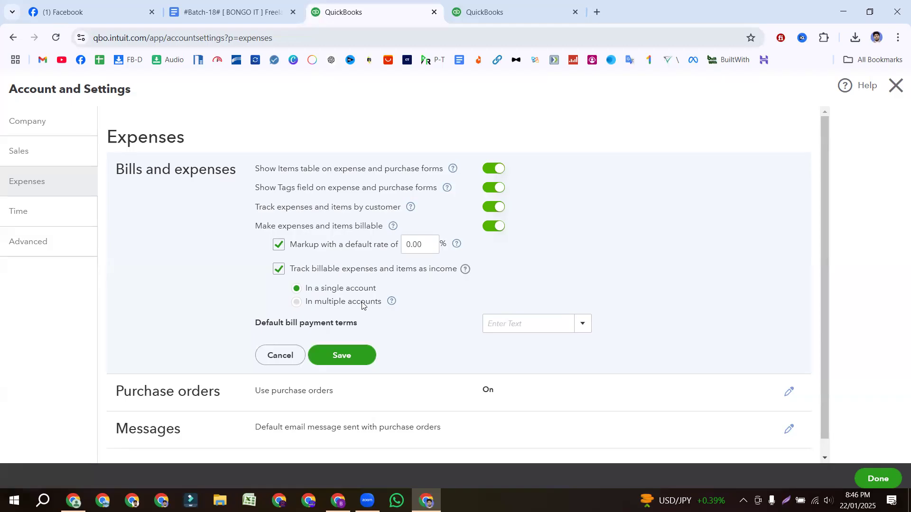
{"action": "triple_click", "coordinate": [306, 295]}
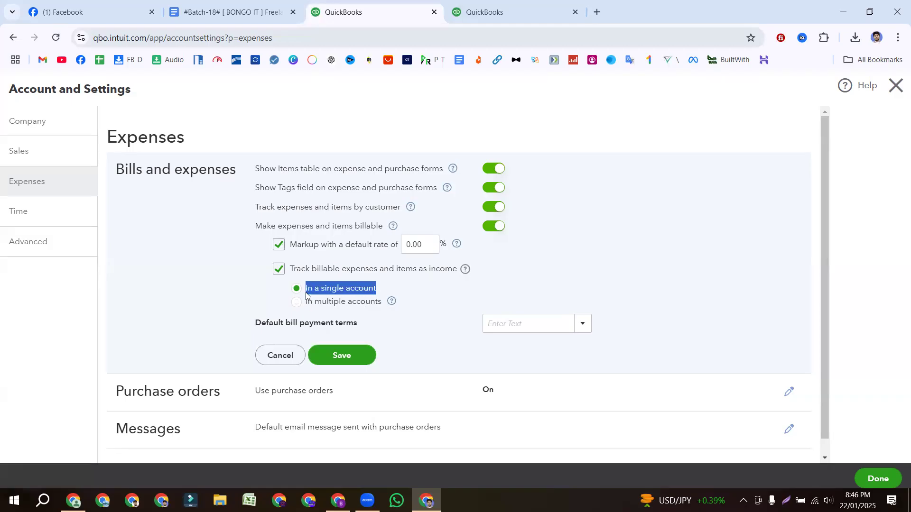
{"action": "left_click", "coordinate": [413, 324]}
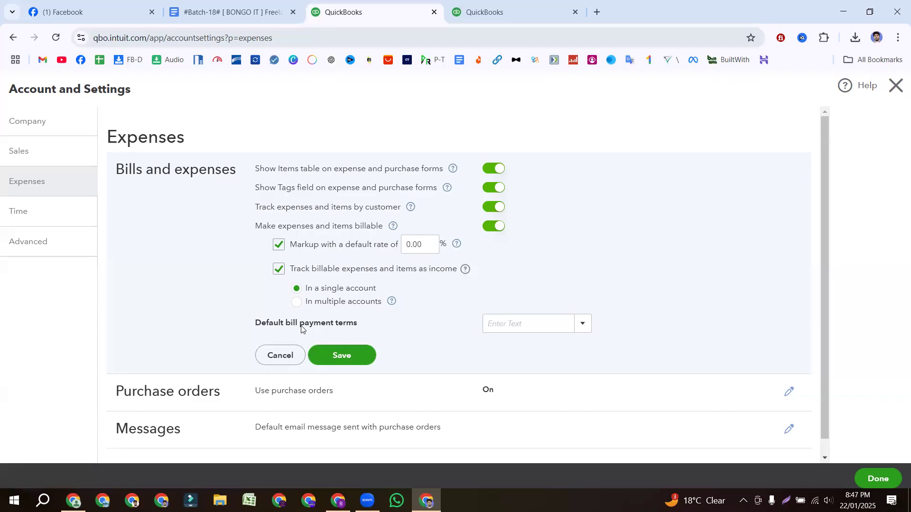
Step: Choose Net 30 as the default bill payment terms
{"action": "left_click", "coordinate": [584, 325]}
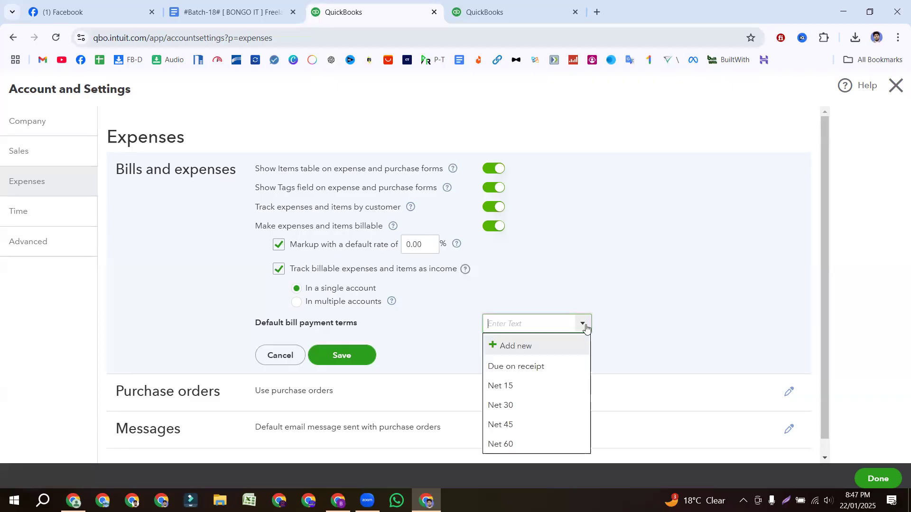
{"action": "left_click", "coordinate": [529, 414]}
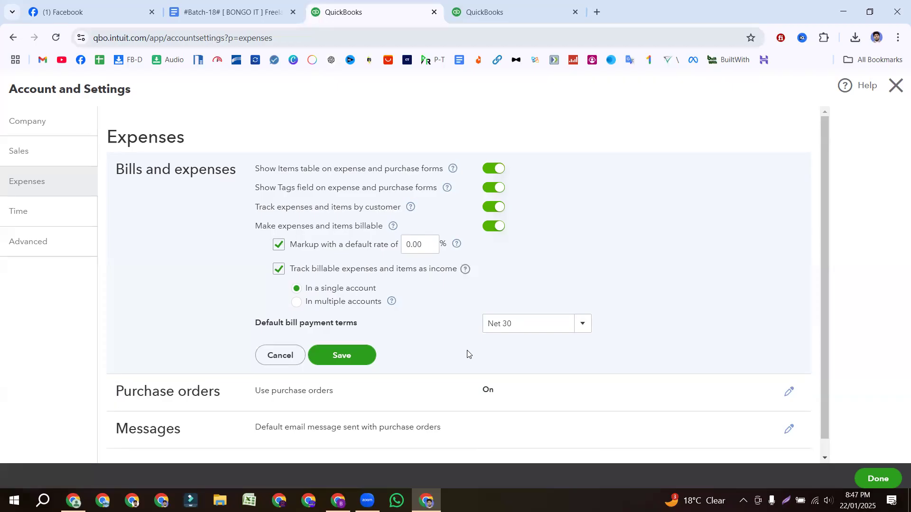
{"action": "left_click", "coordinate": [583, 325]}
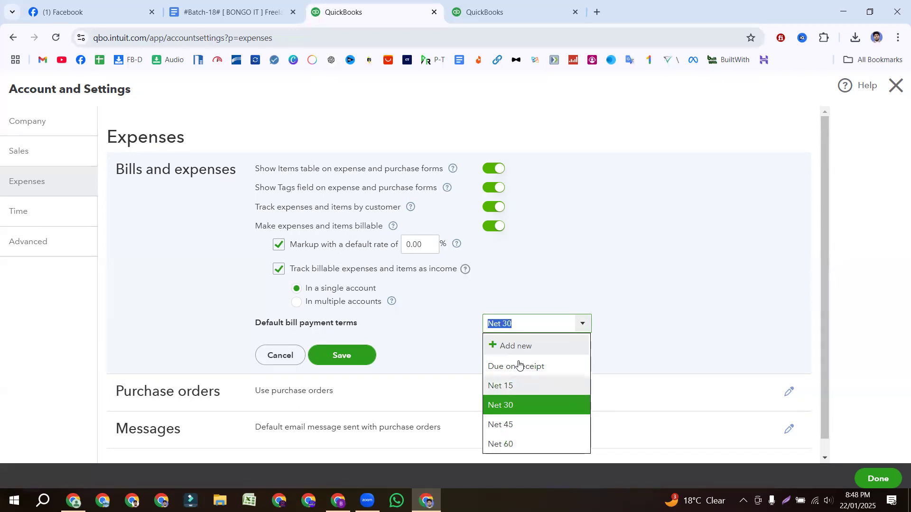
Step: Add a new 'Net 20' payment term due in 20 days and save it as the default bill terms
{"action": "left_click", "coordinate": [506, 348]}
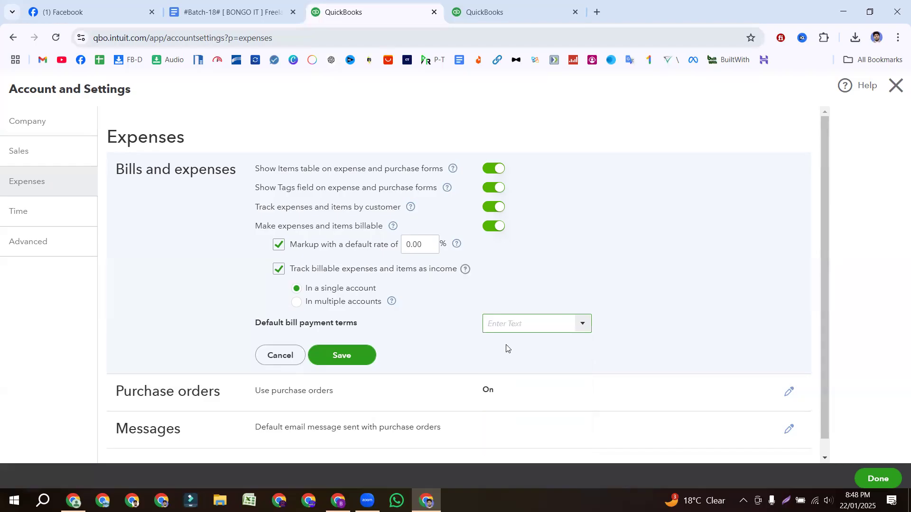
{"action": "left_click", "coordinate": [513, 132]}
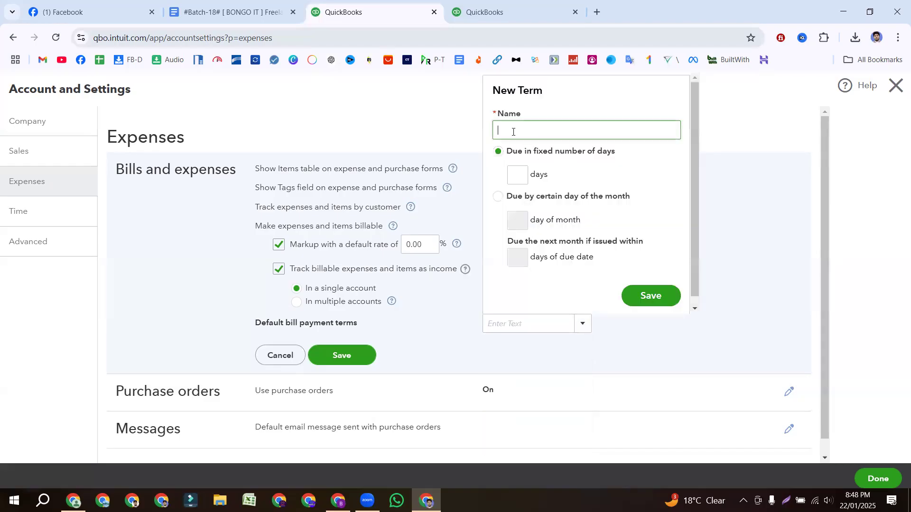
{"action": "type", "text": "Net 20"}
{"action": "left_click", "coordinate": [518, 176]}
{"action": "type", "text": "2"}
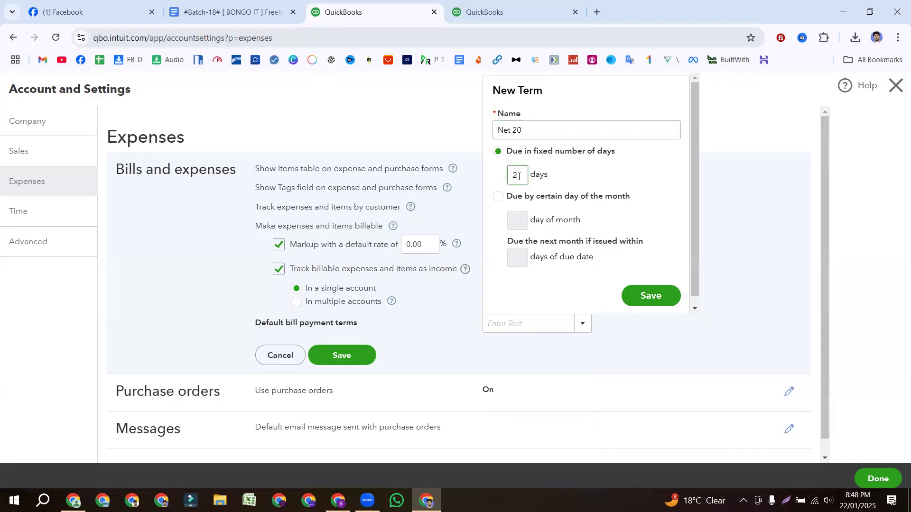
{"action": "type", "text": "0"}
{"action": "left_click", "coordinate": [660, 298]}
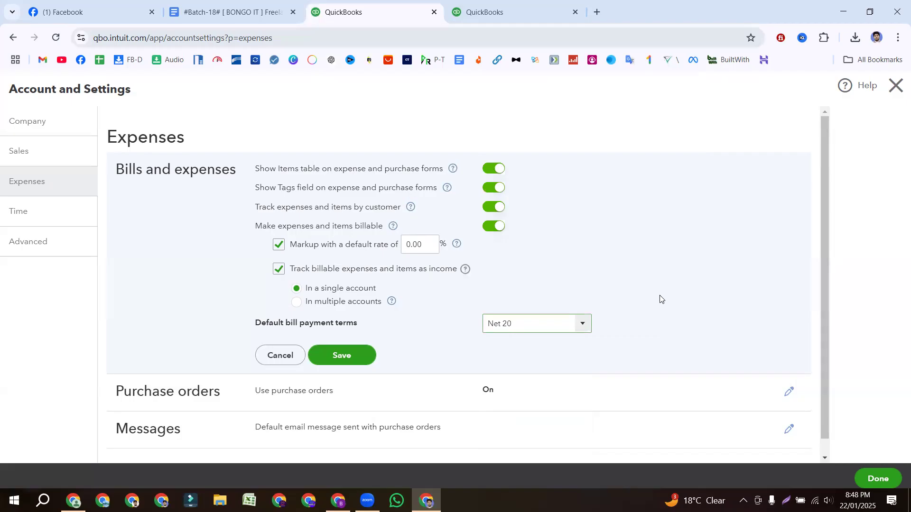
Step: Select Net 30 in the default bill payment terms list, keeping Net 20 as an available term
{"action": "left_click_drag", "start_coordinate": [255, 326], "coordinate": [371, 327]}
{"action": "left_click", "coordinate": [370, 327]}
{"action": "left_click", "coordinate": [585, 323]}
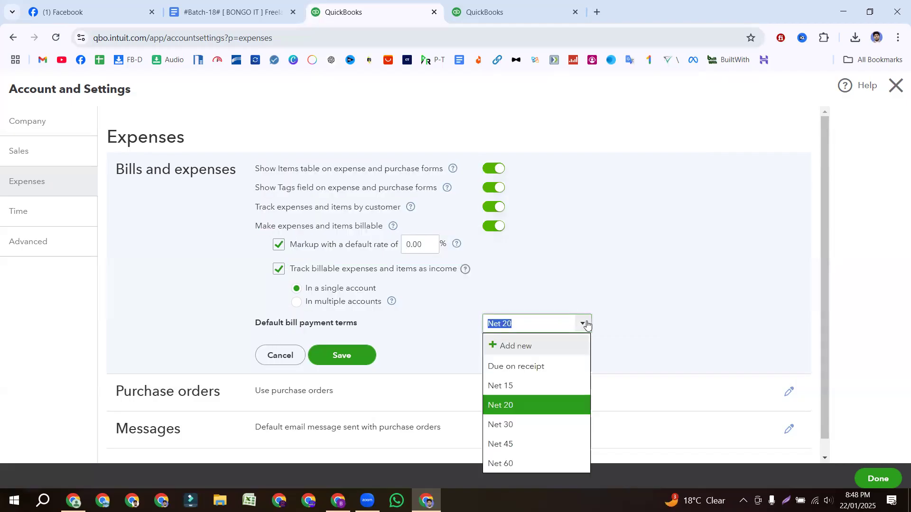
{"action": "left_click", "coordinate": [511, 406]}
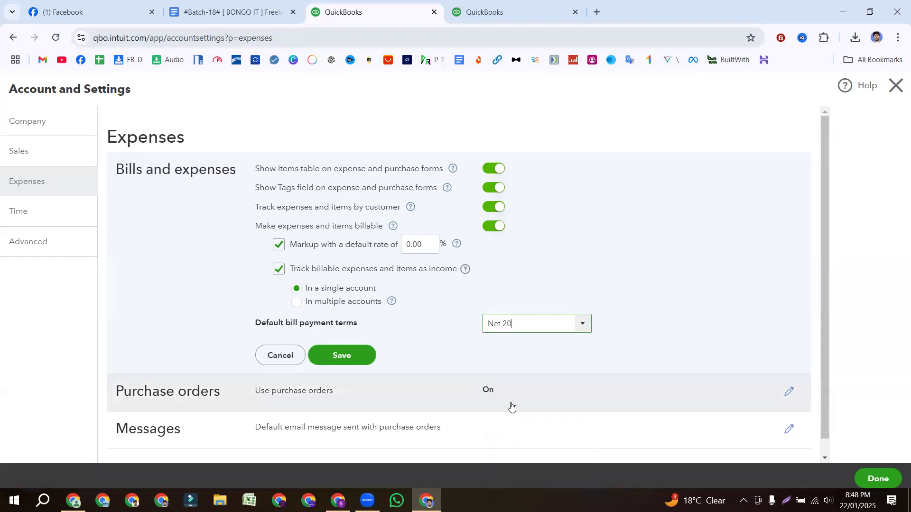
{"action": "left_click", "coordinate": [584, 328]}
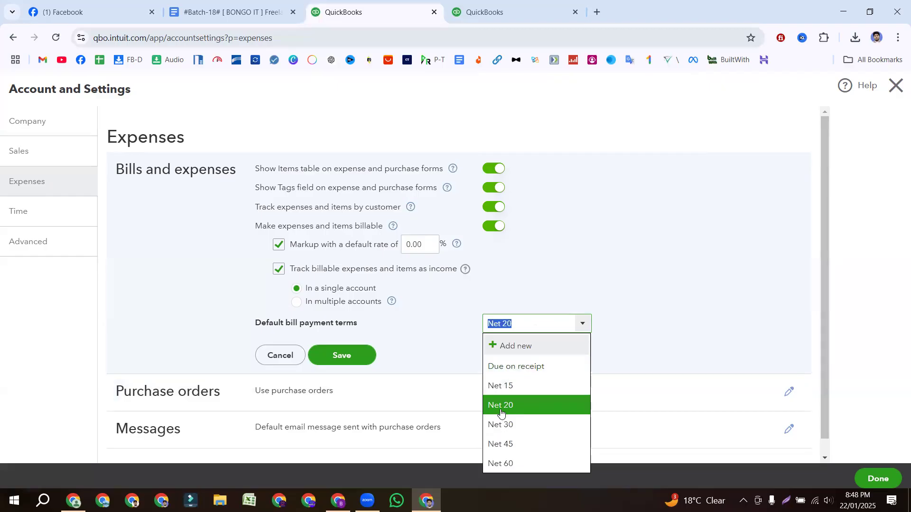
{"action": "left_click", "coordinate": [510, 427]}
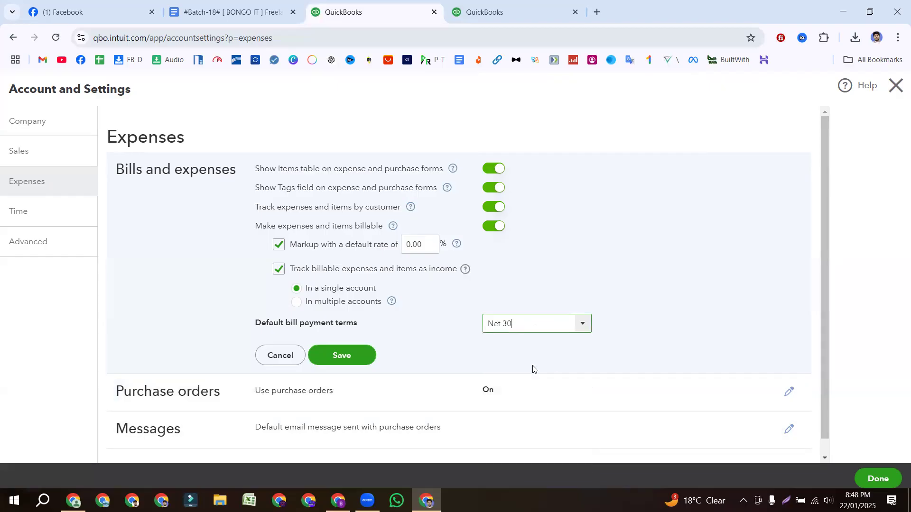
{"action": "scroll", "coordinate": [478, 338], "scroll_direction": "down", "scroll_amount": 1}
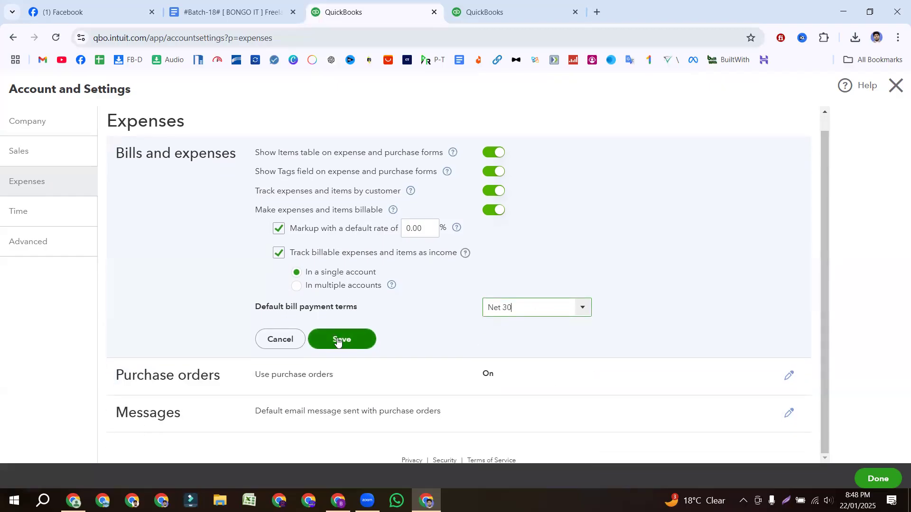
Step: Save the Bills and expenses settings with all four options On and Net 30 terms
{"action": "left_click", "coordinate": [338, 339]}
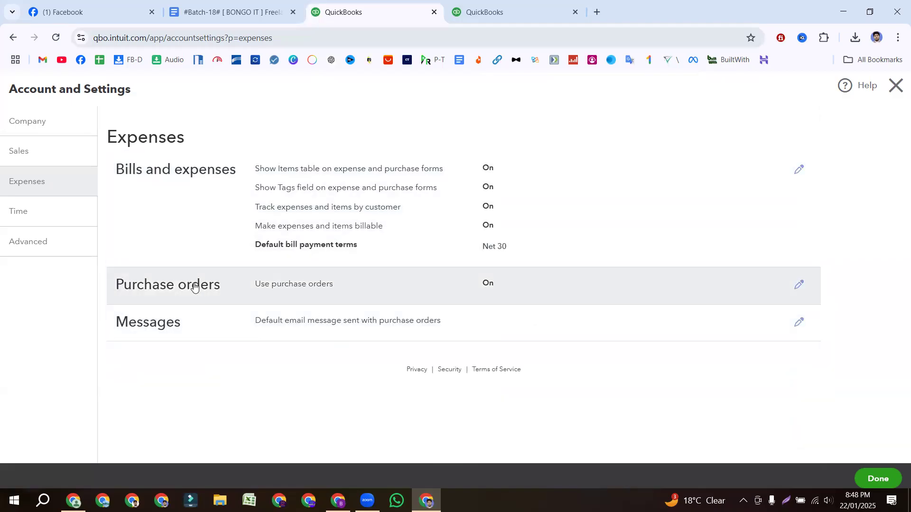
{"action": "left_click", "coordinate": [797, 287]}
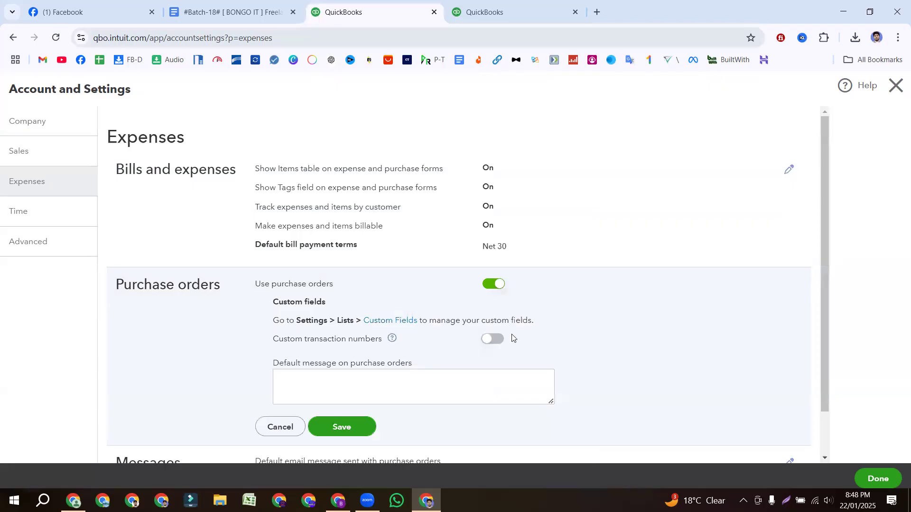
{"action": "scroll", "coordinate": [551, 339], "scroll_direction": "down", "scroll_amount": 2}
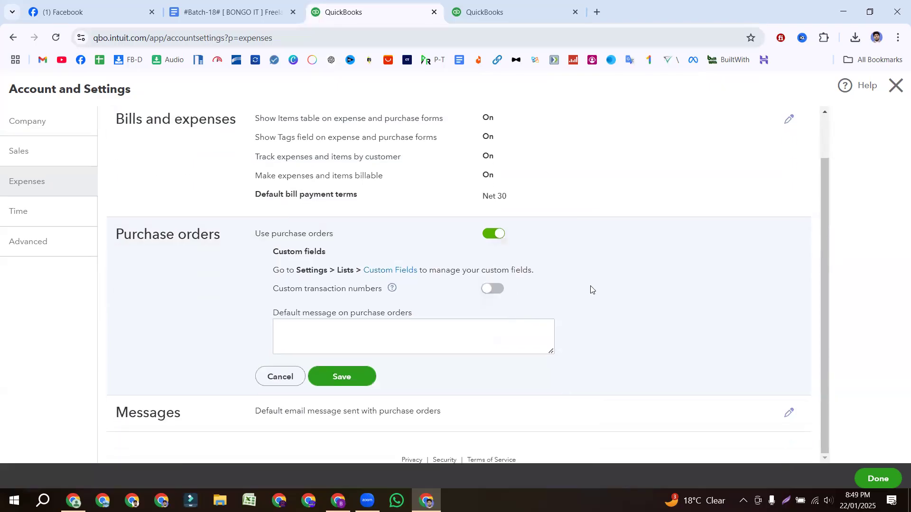
{"action": "left_click_drag", "start_coordinate": [255, 234], "coordinate": [334, 236]}
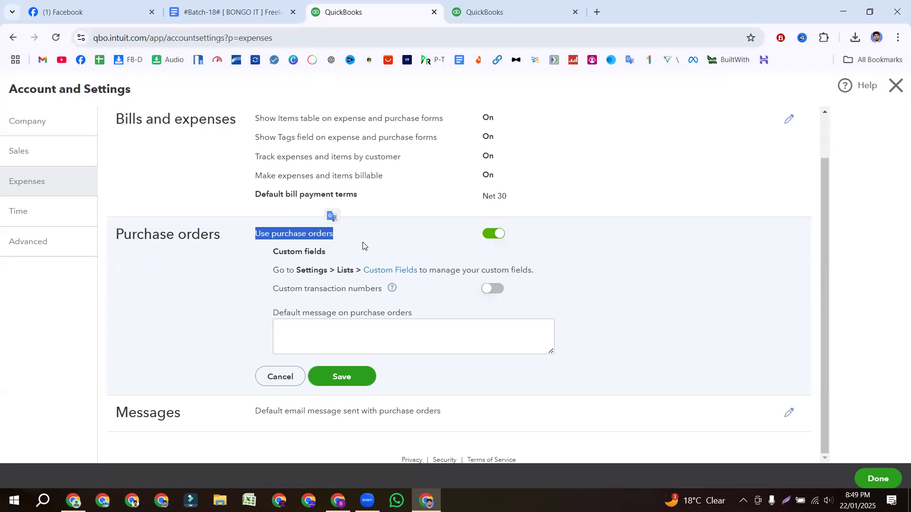
Step: Toggle Use purchase orders off and back on so it stays enabled
{"action": "left_click", "coordinate": [363, 246]}
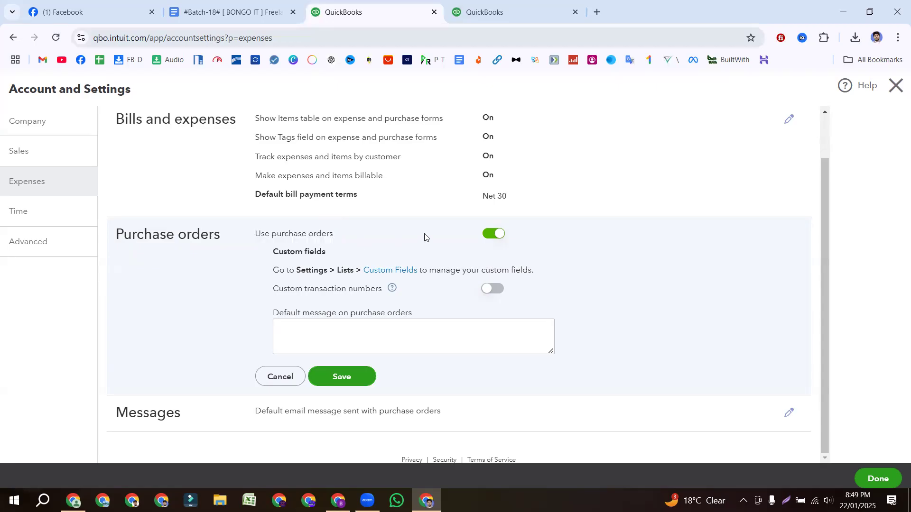
{"action": "left_click", "coordinate": [491, 239]}
{"action": "left_click", "coordinate": [494, 285]}
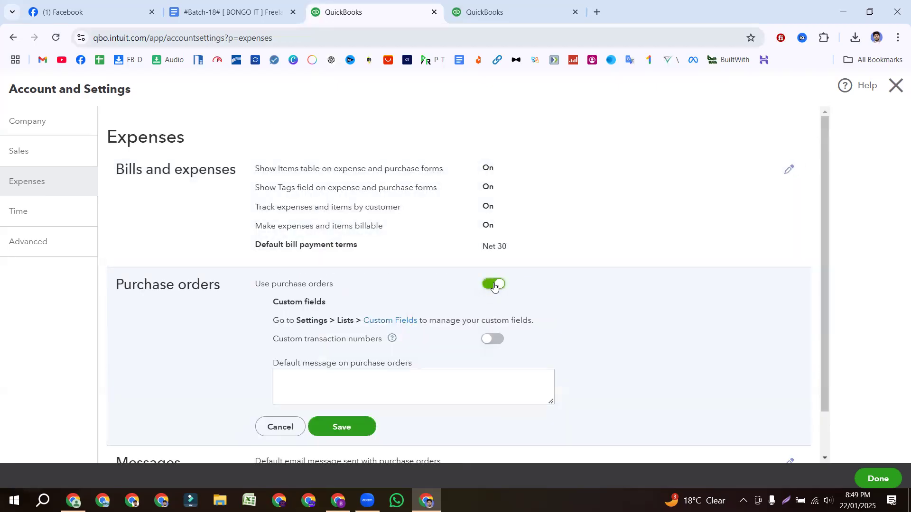
{"action": "scroll", "coordinate": [373, 311], "scroll_direction": "down", "scroll_amount": 1}
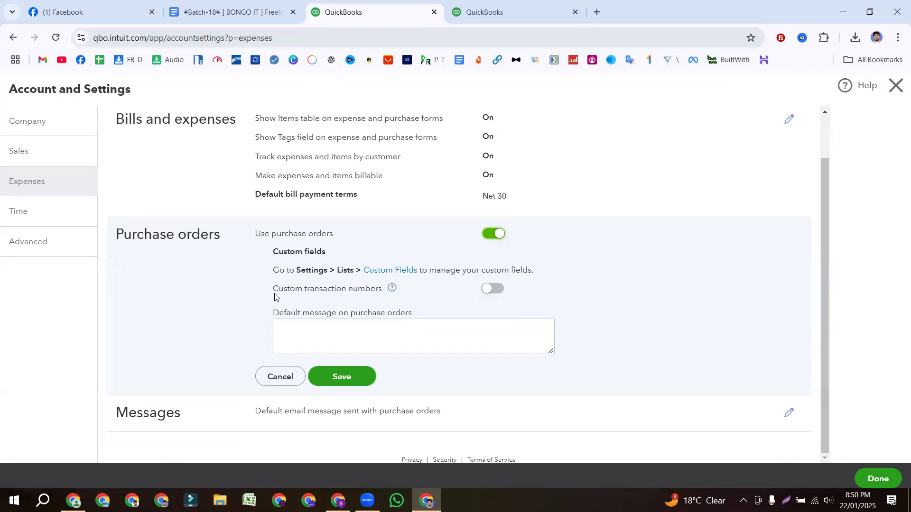
{"action": "left_click_drag", "start_coordinate": [274, 298], "coordinate": [383, 292]}
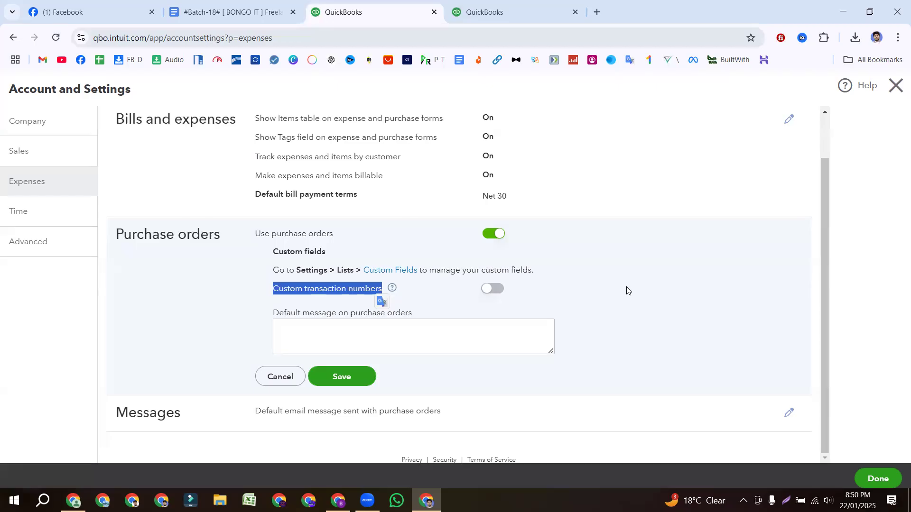
{"action": "left_click", "coordinate": [305, 297]}
{"action": "left_click_drag", "start_coordinate": [273, 290], "coordinate": [387, 290]}
{"action": "left_click", "coordinate": [495, 289]}
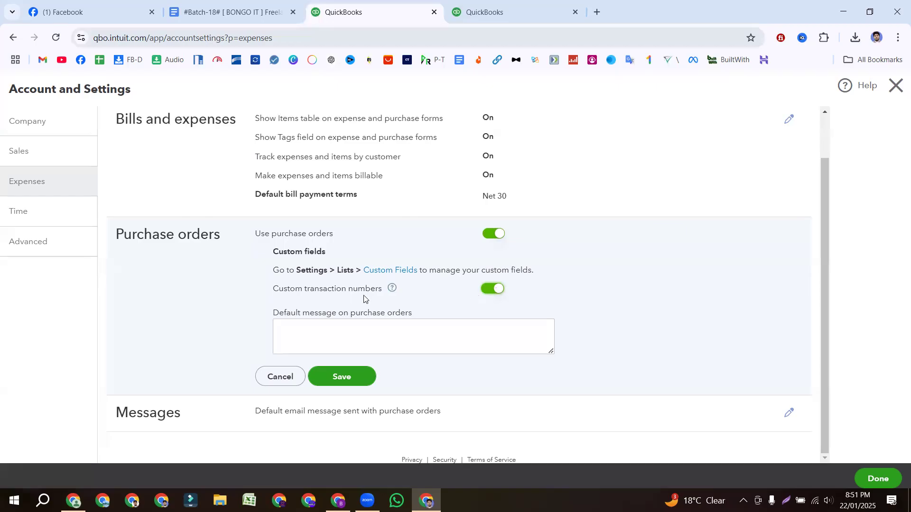
{"action": "left_click_drag", "start_coordinate": [274, 292], "coordinate": [384, 290]}
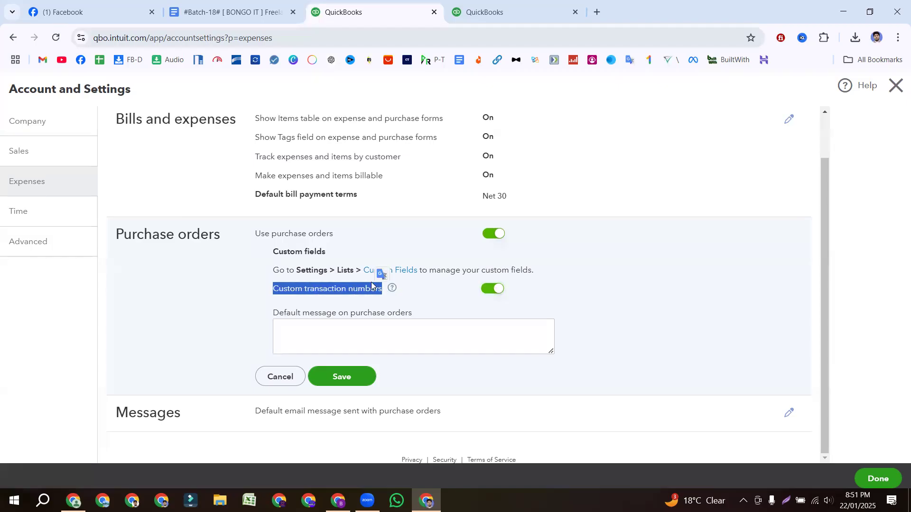
{"action": "left_click", "coordinate": [496, 291]}
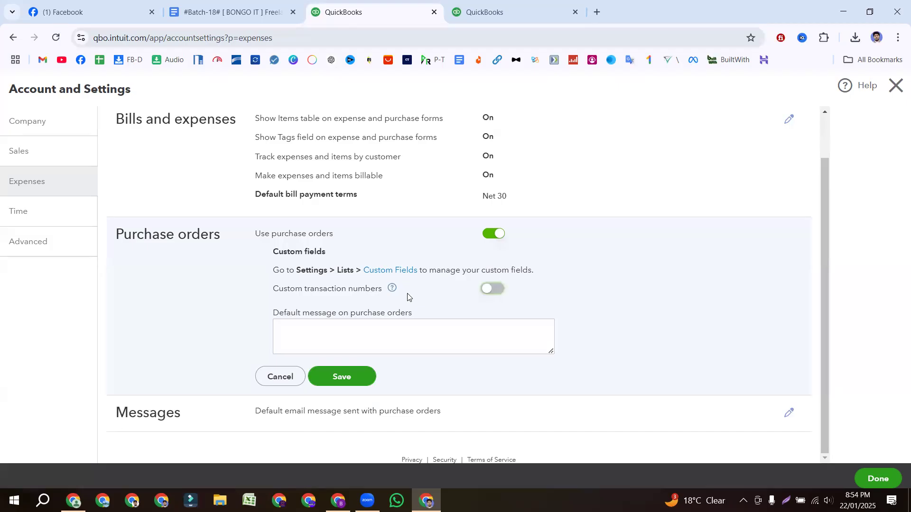
Step: Toggle custom transaction numbers on and off, then save the Purchase orders settings
{"action": "left_click", "coordinate": [489, 289]}
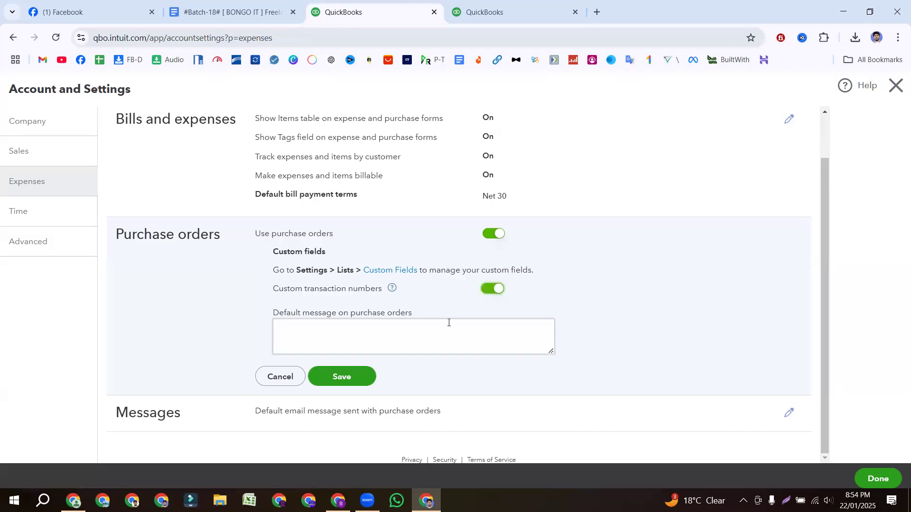
{"action": "left_click", "coordinate": [482, 289]}
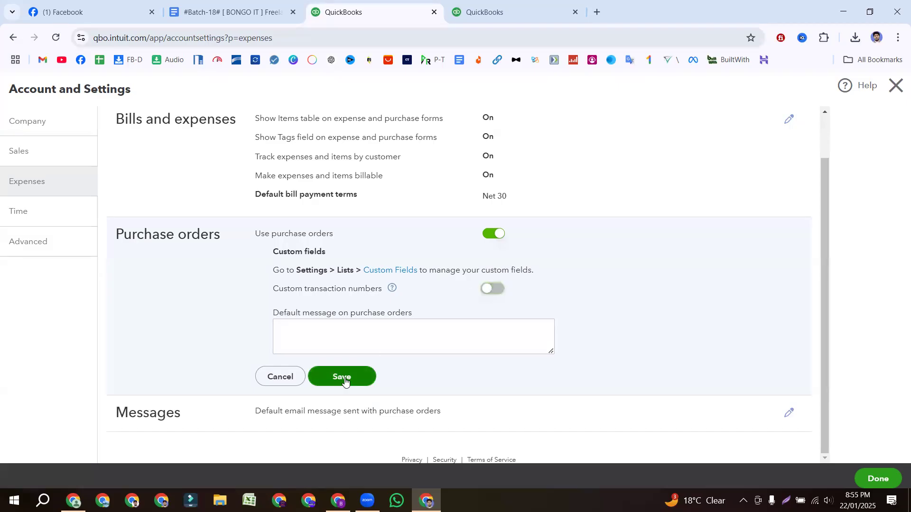
{"action": "left_click", "coordinate": [351, 378]}
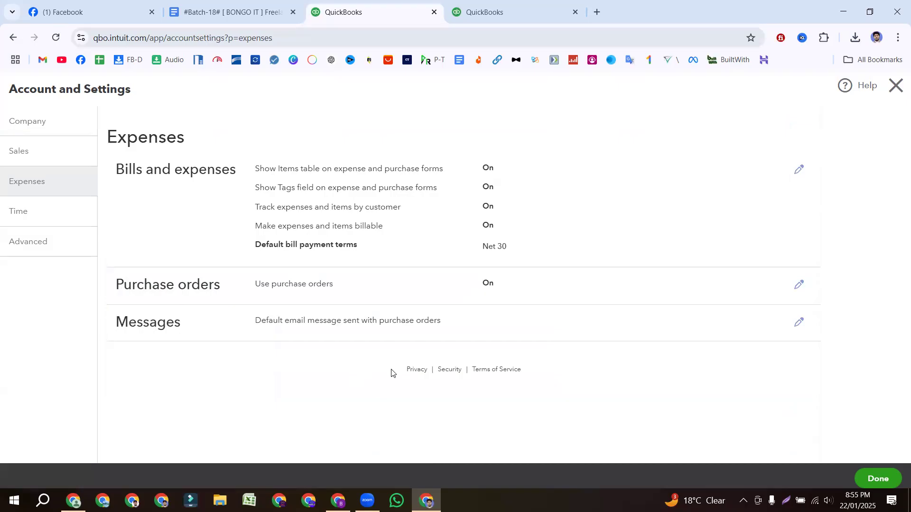
Step: Turn custom transaction numbers on for purchase orders and save the settings
{"action": "left_click", "coordinate": [800, 285]}
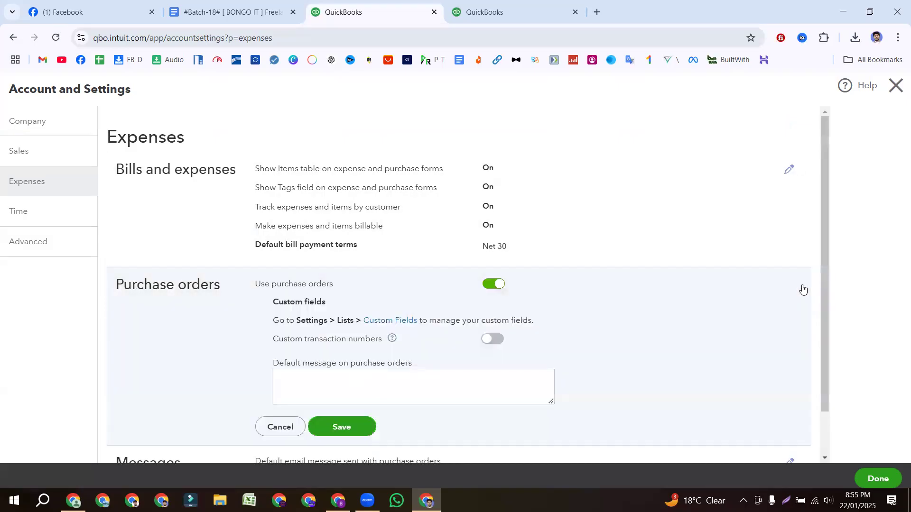
{"action": "left_click", "coordinate": [487, 339]}
{"action": "left_click", "coordinate": [485, 341]}
{"action": "left_click", "coordinate": [489, 342]}
{"action": "left_click", "coordinate": [340, 426]}
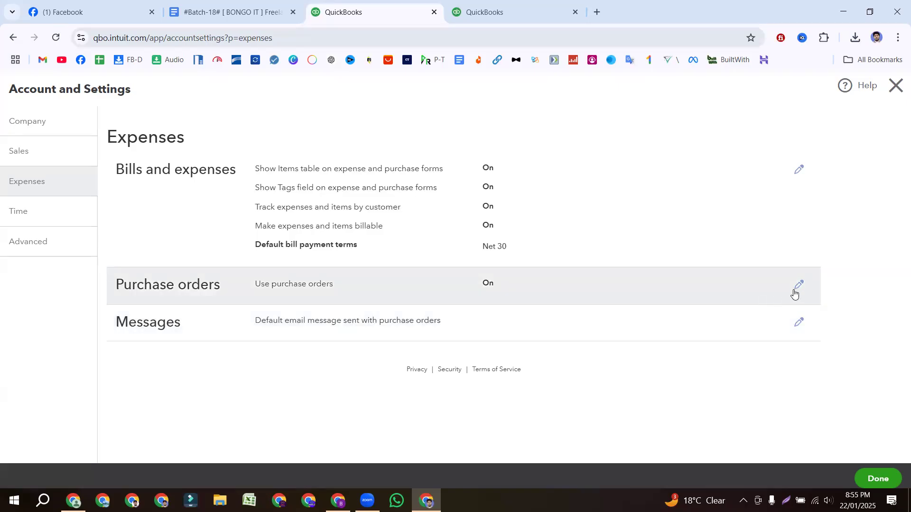
{"action": "left_click", "coordinate": [796, 290]}
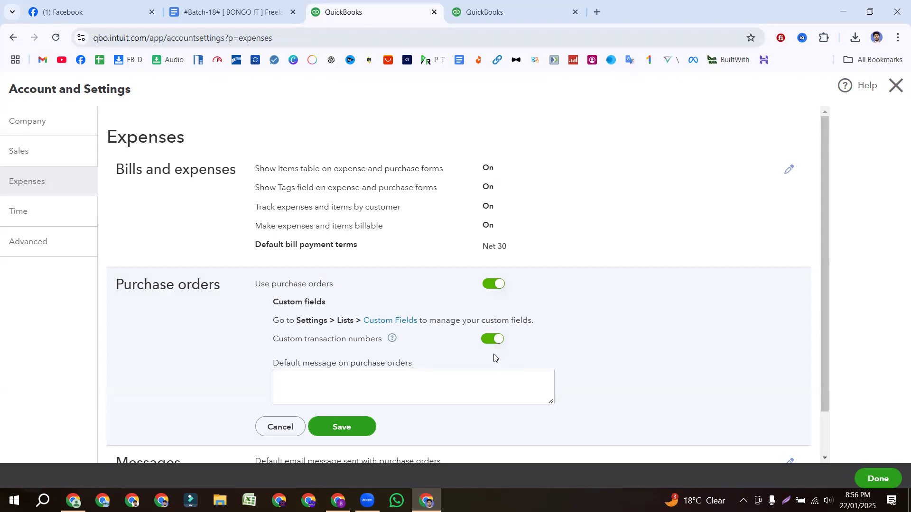
Step: Switch Custom transaction numbers off for purchase orders, leave the default message blank, and save
{"action": "left_click_drag", "start_coordinate": [273, 340], "coordinate": [506, 350]}
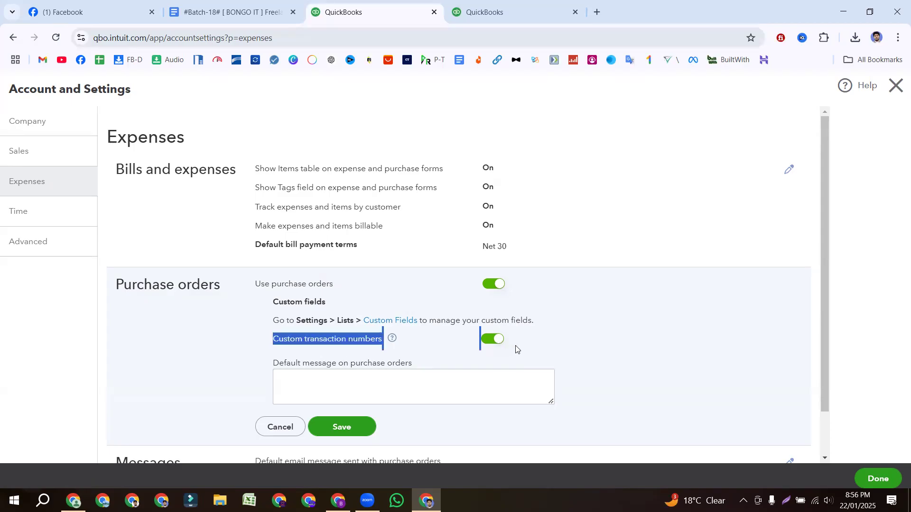
{"action": "left_click", "coordinate": [465, 357]}
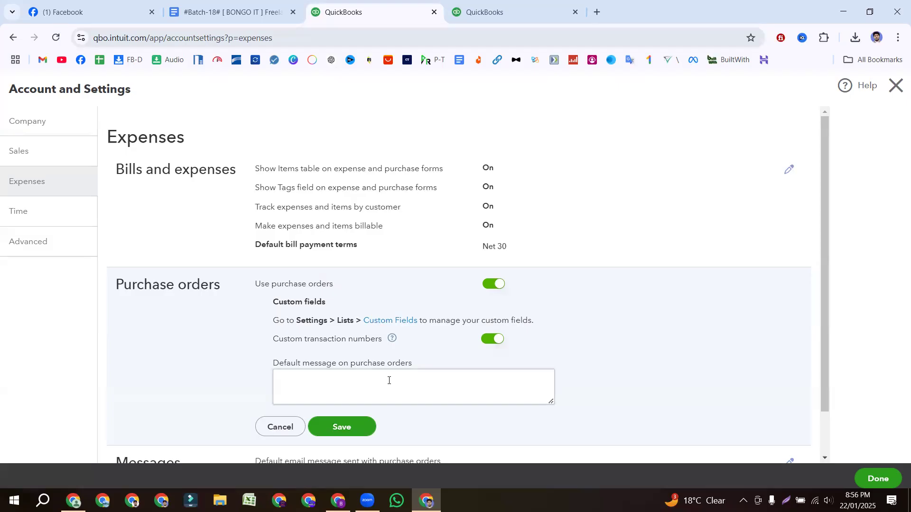
{"action": "left_click", "coordinate": [494, 340]}
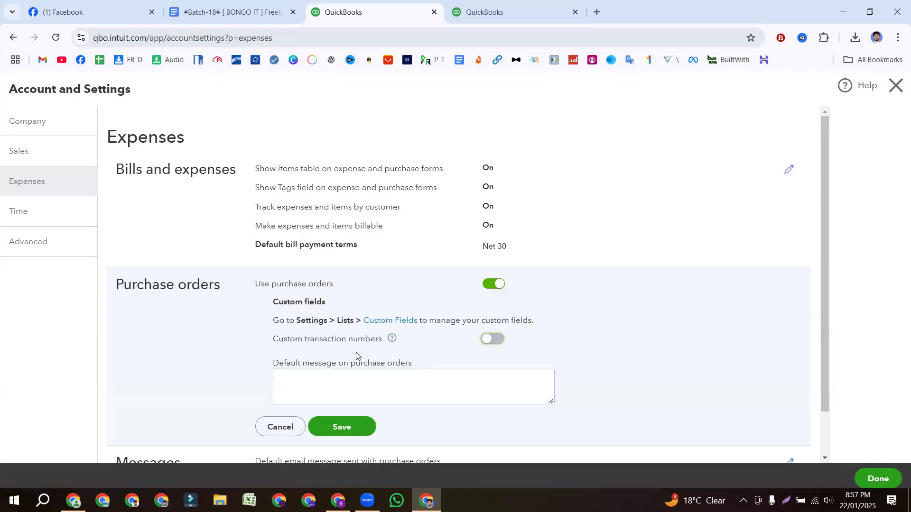
{"action": "left_click", "coordinate": [499, 340]}
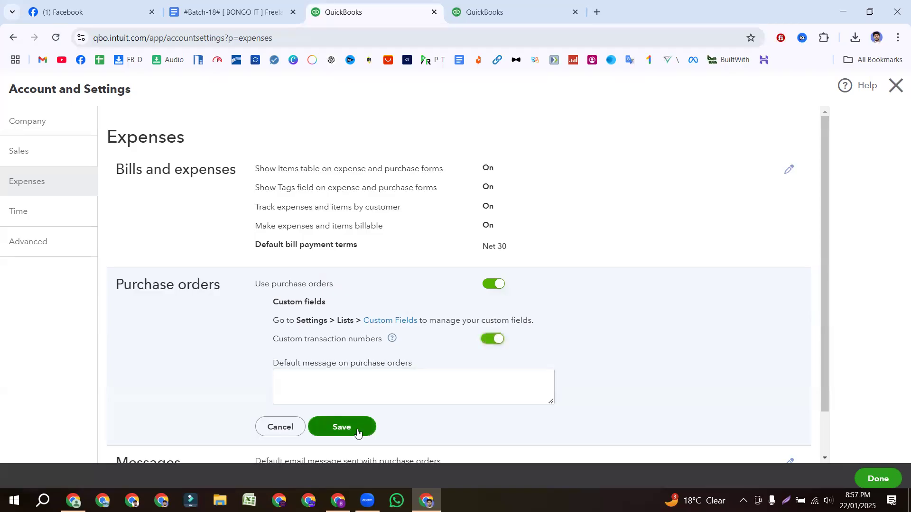
{"action": "left_click", "coordinate": [492, 344]}
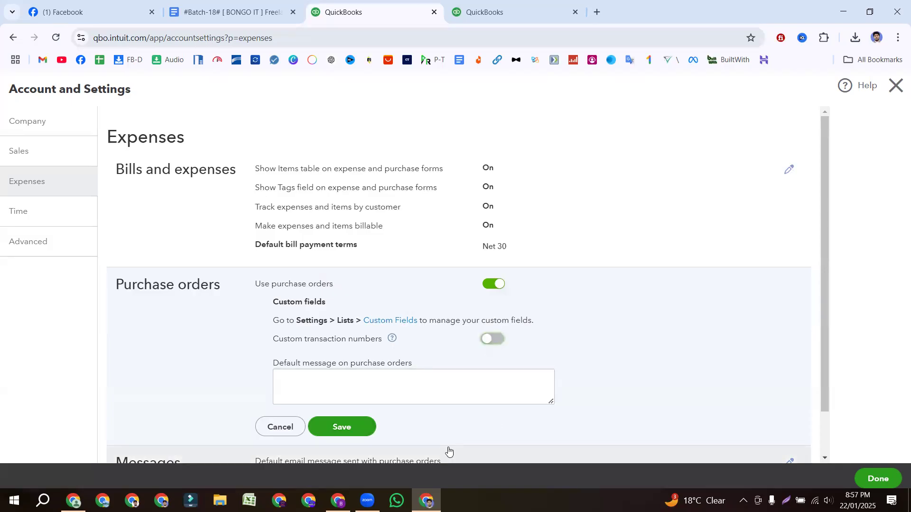
{"action": "left_click", "coordinate": [317, 387]}
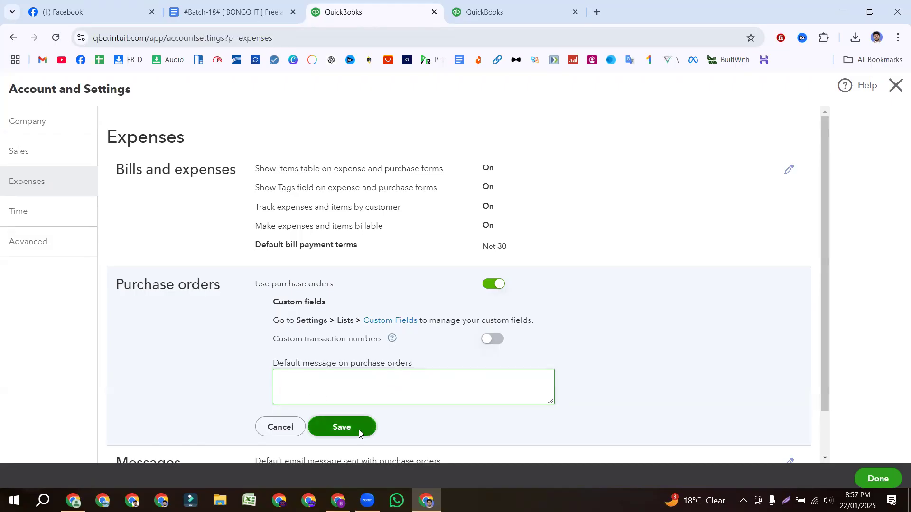
{"action": "left_click", "coordinate": [342, 427]}
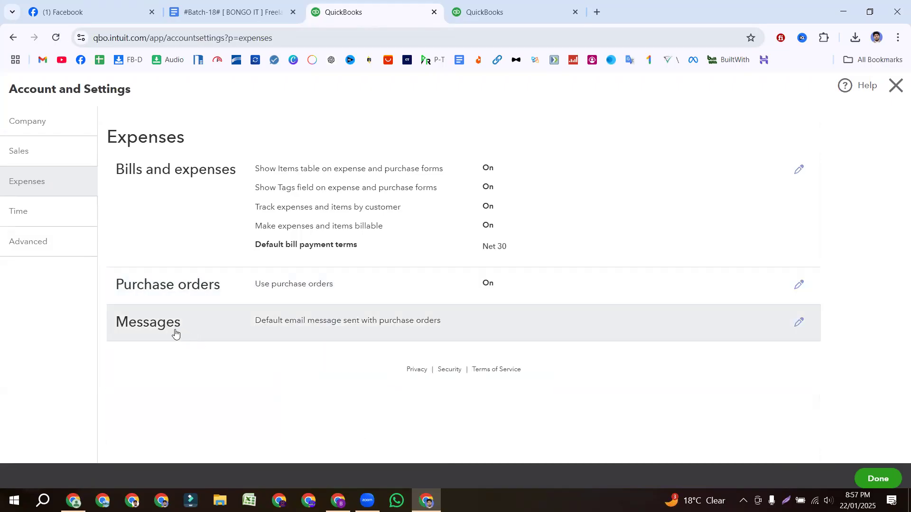
Step: Open the purchase order email Messages settings and look over the 'Dear [Full Name]' greeting, subject and message
{"action": "left_click", "coordinate": [799, 326]}
{"action": "scroll", "coordinate": [612, 309], "scroll_direction": "down", "scroll_amount": 3}
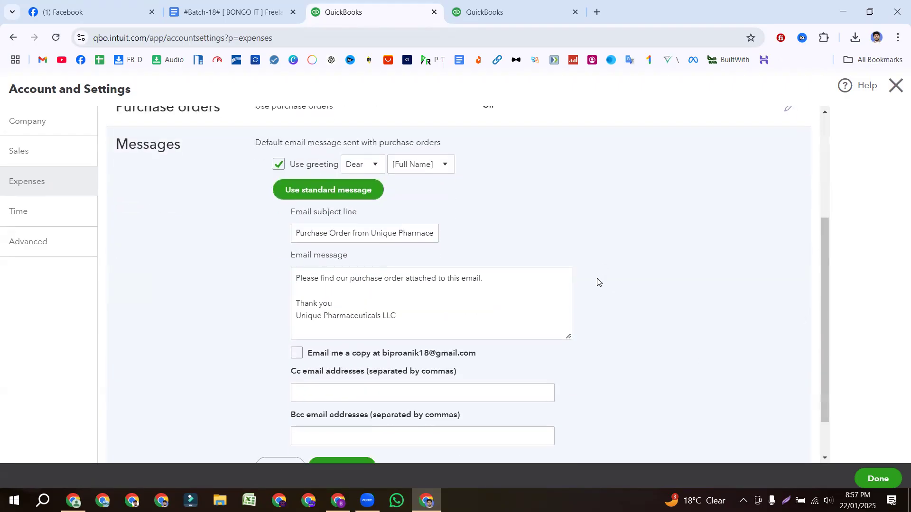
{"action": "scroll", "coordinate": [596, 281], "scroll_direction": "up", "scroll_amount": 2}
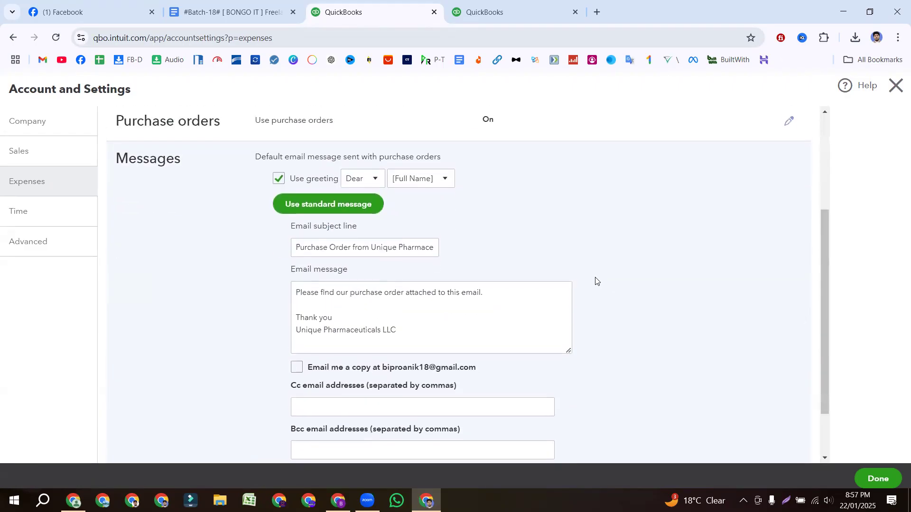
{"action": "scroll", "coordinate": [399, 365], "scroll_direction": "down", "scroll_amount": 2}
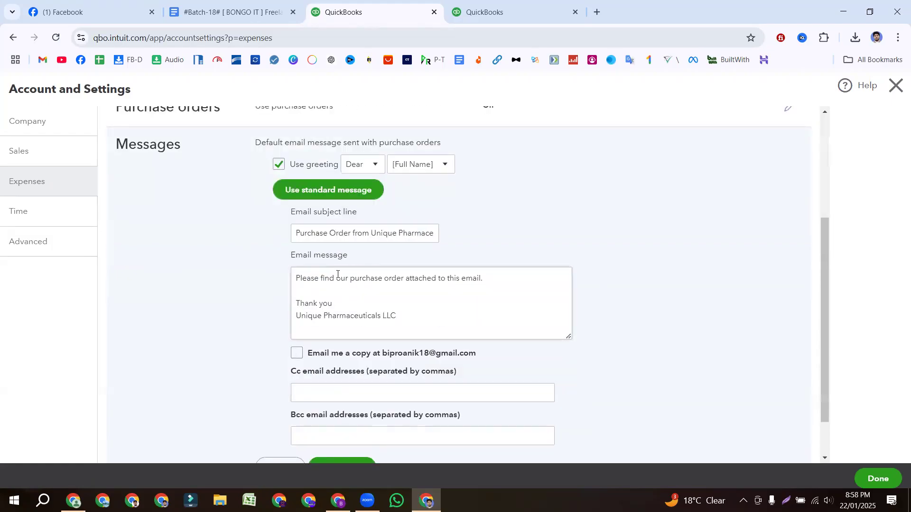
{"action": "left_click_drag", "start_coordinate": [295, 274], "coordinate": [401, 315]}
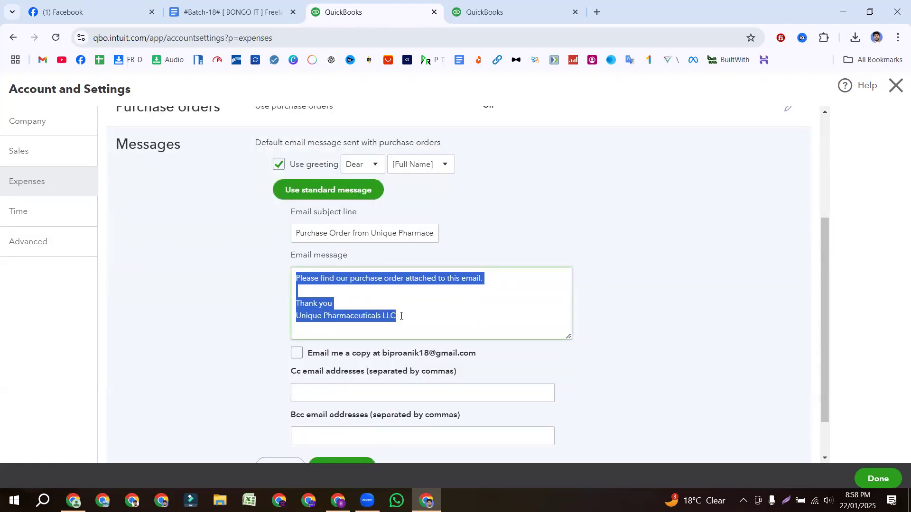
{"action": "left_click", "coordinate": [601, 316]}
{"action": "scroll", "coordinate": [604, 315], "scroll_direction": "up", "scroll_amount": 1}
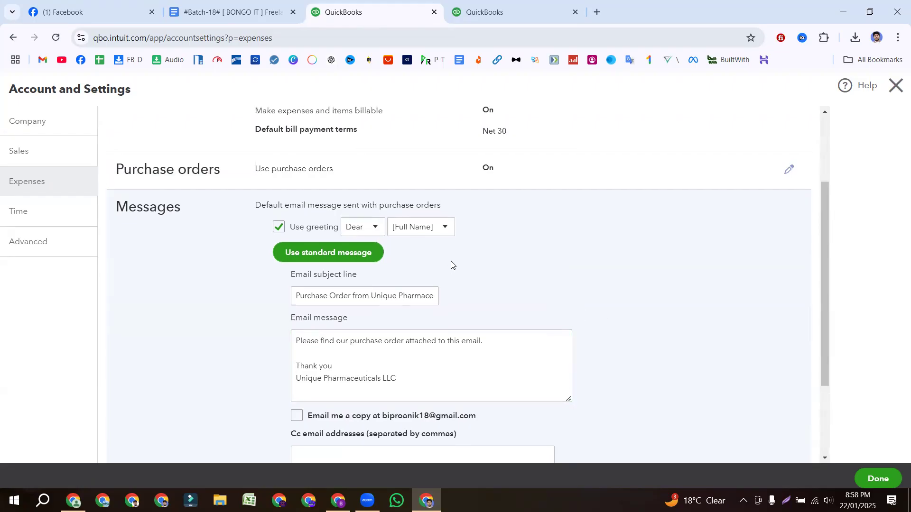
{"action": "scroll", "coordinate": [450, 266], "scroll_direction": "up", "scroll_amount": 1}
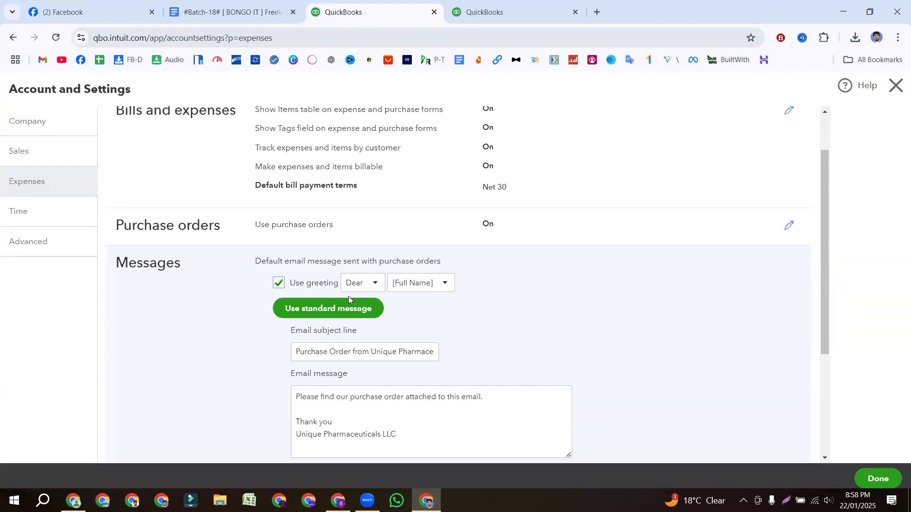
{"action": "scroll", "coordinate": [346, 291], "scroll_direction": "down", "scroll_amount": 3}
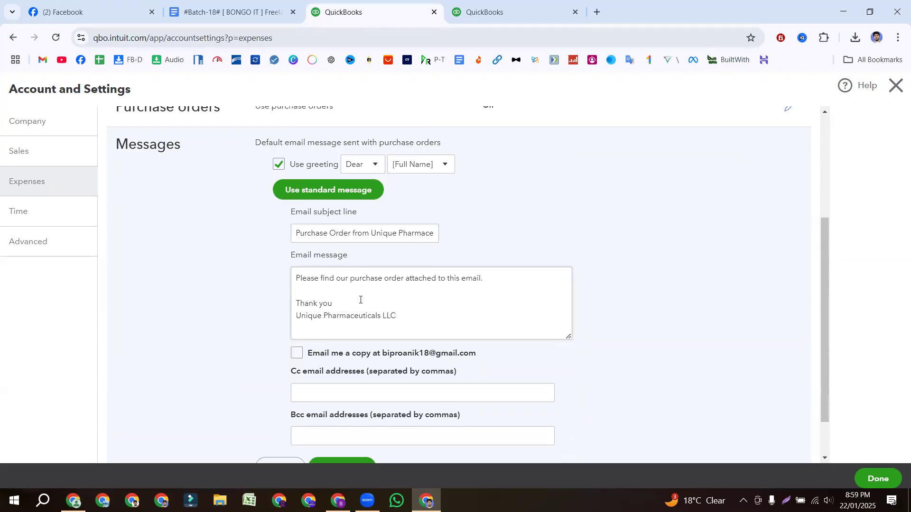
{"action": "scroll", "coordinate": [361, 300], "scroll_direction": "up", "scroll_amount": 1}
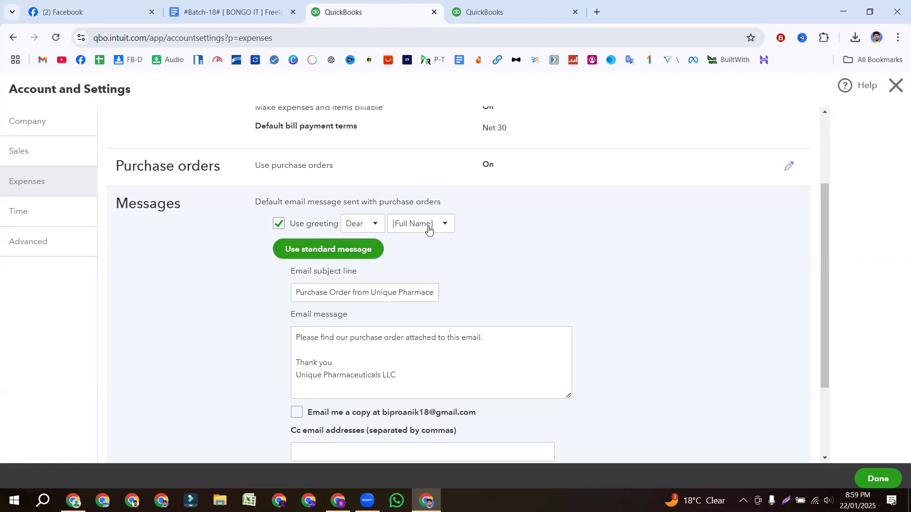
Step: Review the purchase order Email subject line, leaving it unchanged
{"action": "left_click_drag", "start_coordinate": [291, 272], "coordinate": [358, 273]}
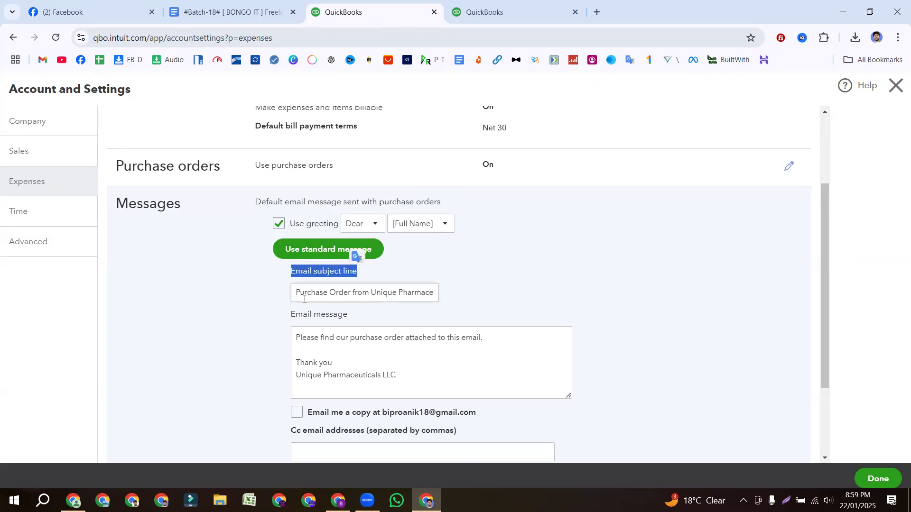
{"action": "triple_click", "coordinate": [372, 292]}
{"action": "left_click", "coordinate": [372, 292]}
{"action": "key", "text": "Right"}
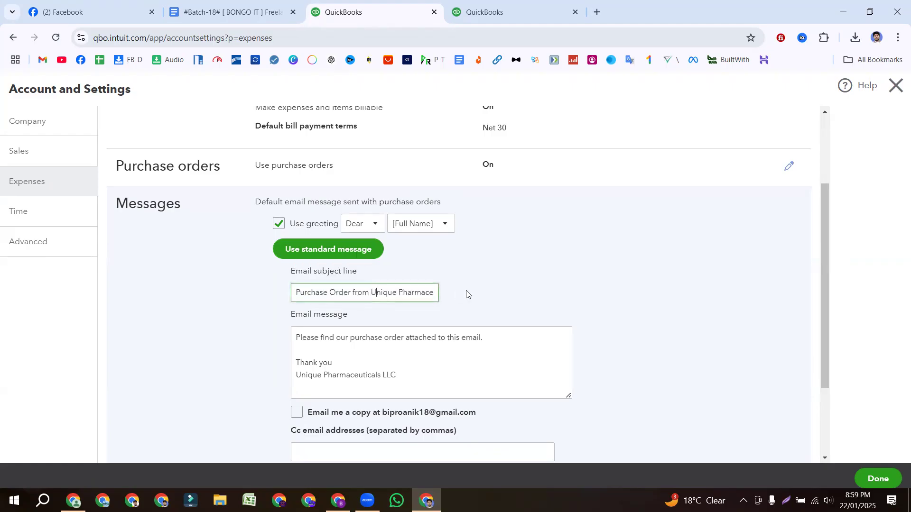
{"action": "key", "text": "Right"}
{"action": "key", "text": "Right"}
{"action": "key", "text": "Right"}
{"action": "key", "text": "Right"}
{"action": "key", "text": "Right"}
{"action": "key", "text": "Right"}
{"action": "key", "text": "Right"}
{"action": "key", "text": "Right"}
{"action": "key", "text": "Right"}
{"action": "key", "text": "Right"}
{"action": "key", "text": "Right"}
{"action": "key", "text": "Right"}
{"action": "key", "text": "Right"}
{"action": "key", "text": "Right"}
{"action": "key", "text": "Right"}
{"action": "key", "text": "Right"}
{"action": "key", "text": "Right"}
{"action": "key", "text": "Right"}
{"action": "key", "text": "Right"}
{"action": "key", "text": "Right"}
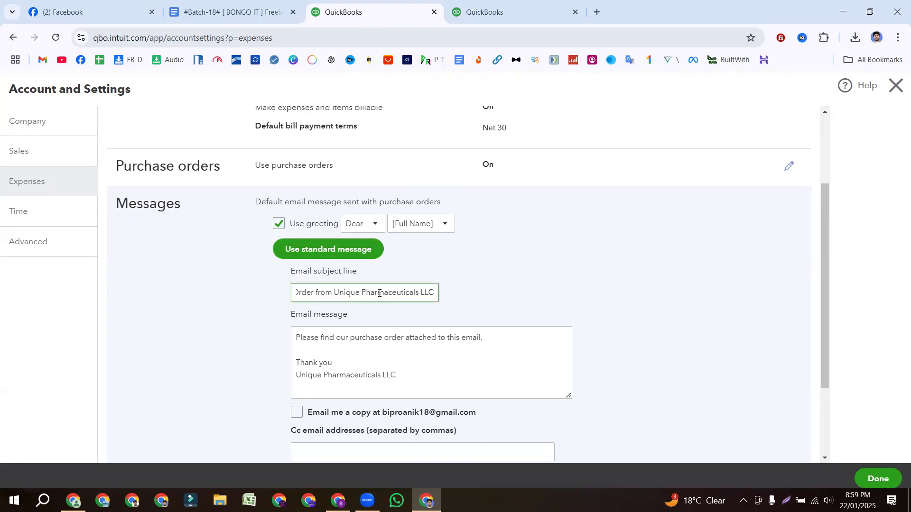
{"action": "key", "text": "Home"}
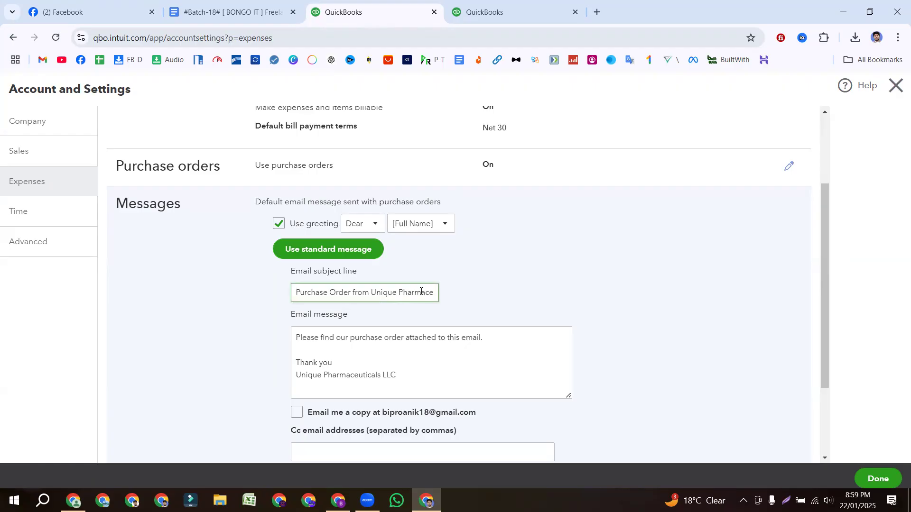
Step: Review the Email message body without changes, then switch to WhatsApp
{"action": "left_click", "coordinate": [389, 336]}
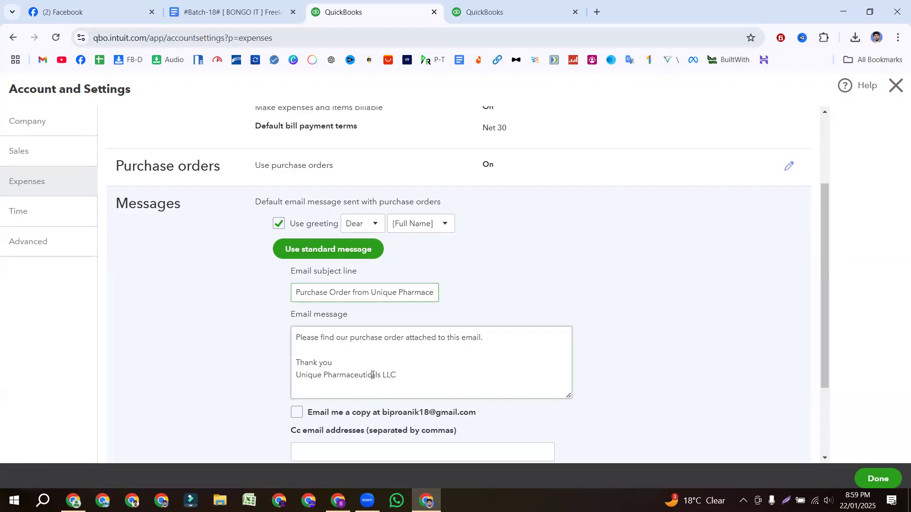
{"action": "key", "text": "ctrl+a"}
{"action": "left_click", "coordinate": [414, 375]}
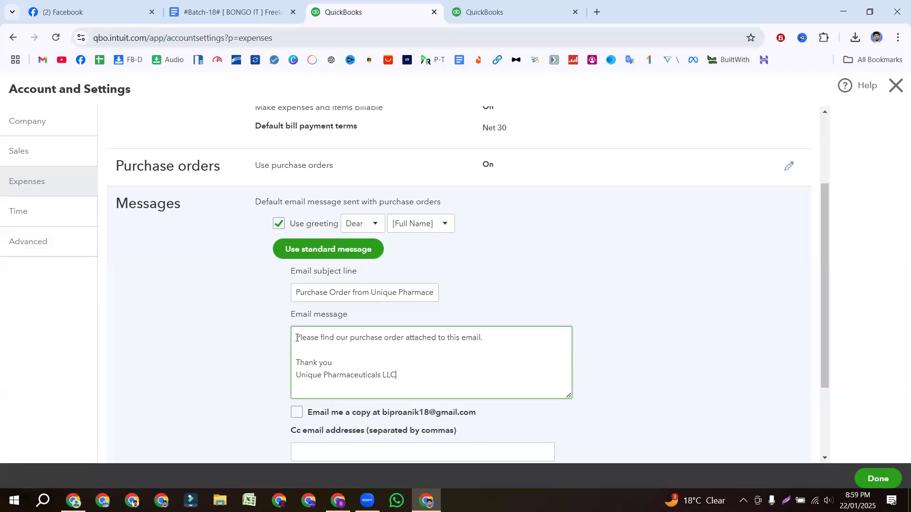
{"action": "left_click_drag", "start_coordinate": [296, 338], "coordinate": [490, 338]}
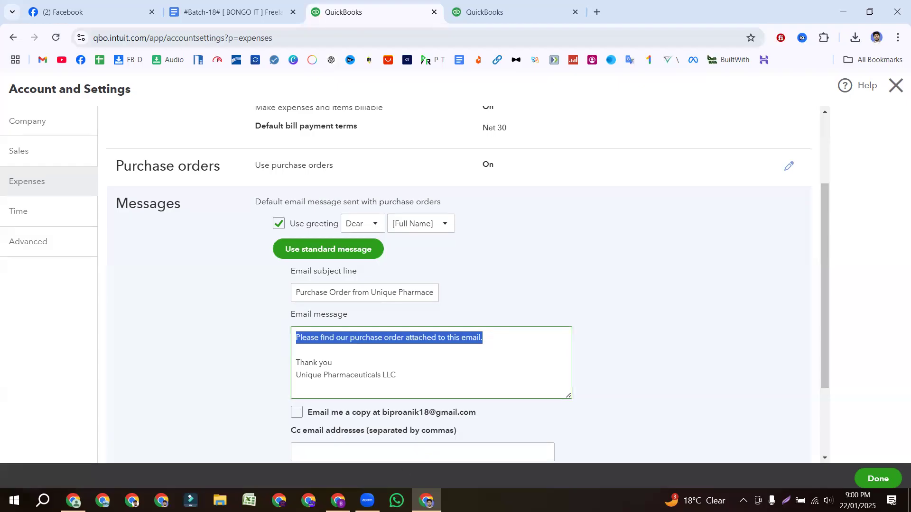
{"action": "left_click", "coordinate": [397, 500]}
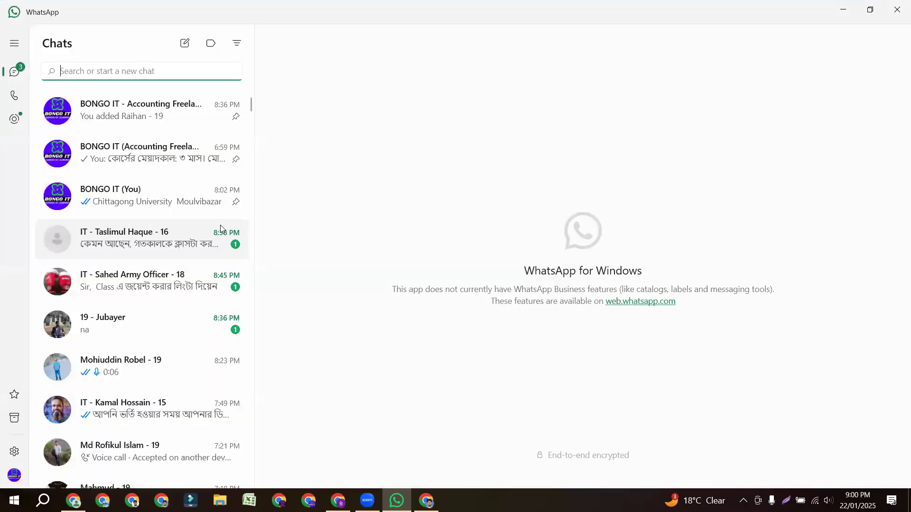
Step: In the student's WhatsApp chat, replace the drafted text with the Zoom meeting invite from clipboard history and send it
{"action": "left_click", "coordinate": [161, 279]}
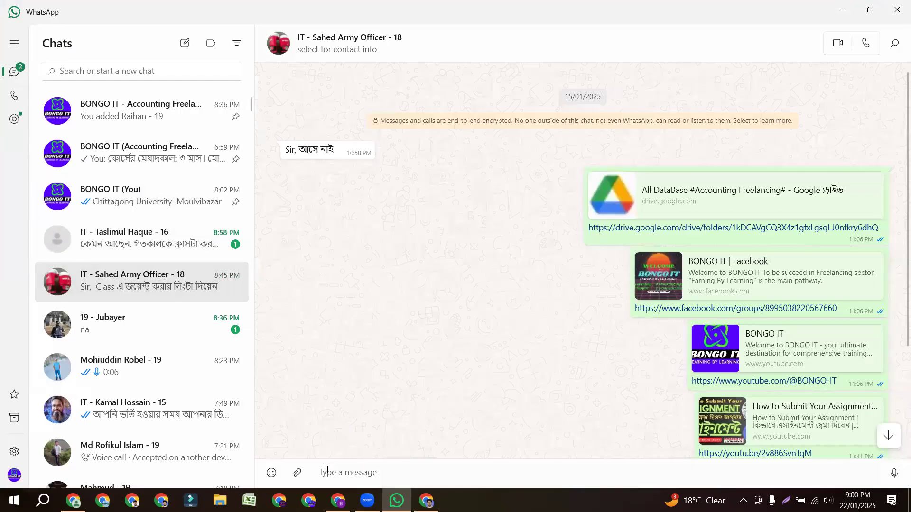
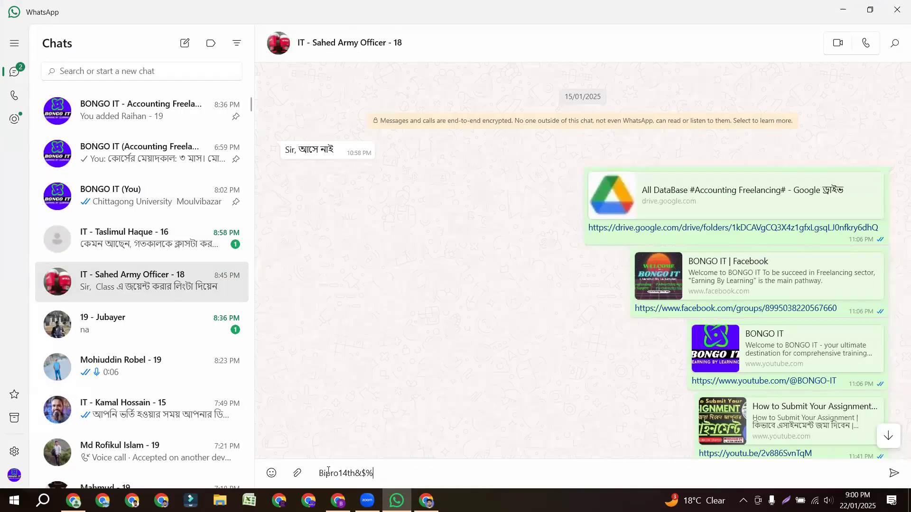
{"action": "double_click", "coordinate": [328, 472]}
{"action": "triple_click", "coordinate": [329, 472]}
{"action": "triple_click", "coordinate": [329, 471]}
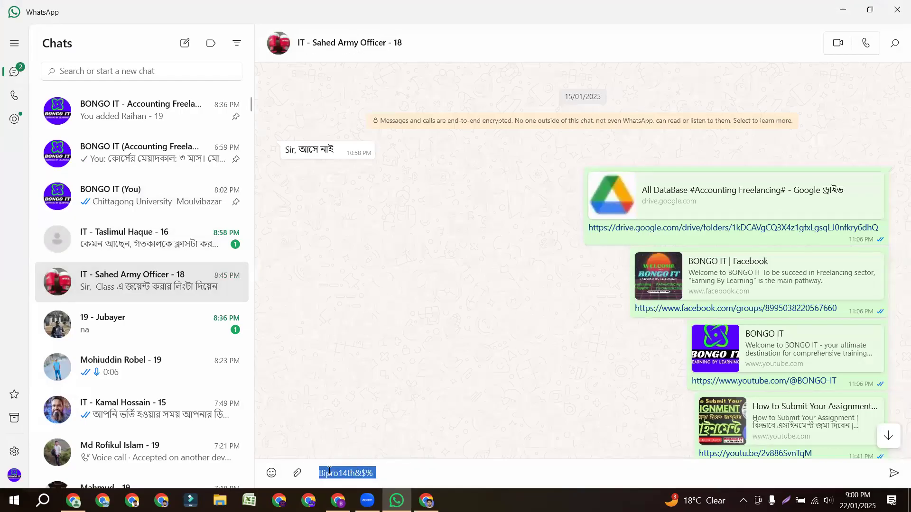
{"action": "key", "text": "super+v"}
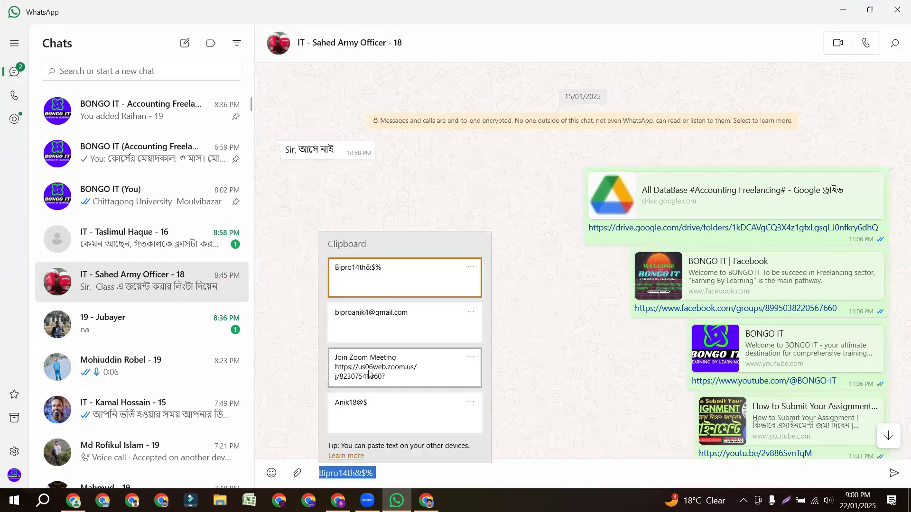
{"action": "left_click", "coordinate": [369, 374]}
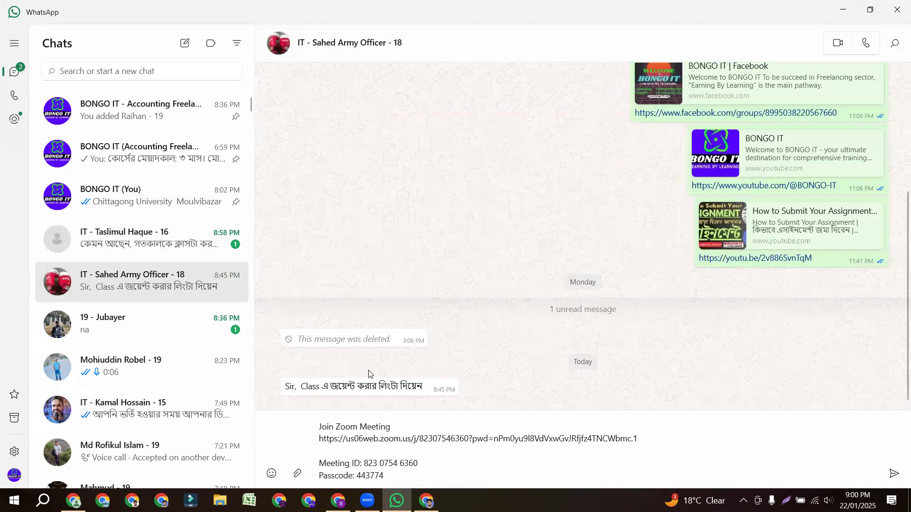
{"action": "key", "text": "Return"}
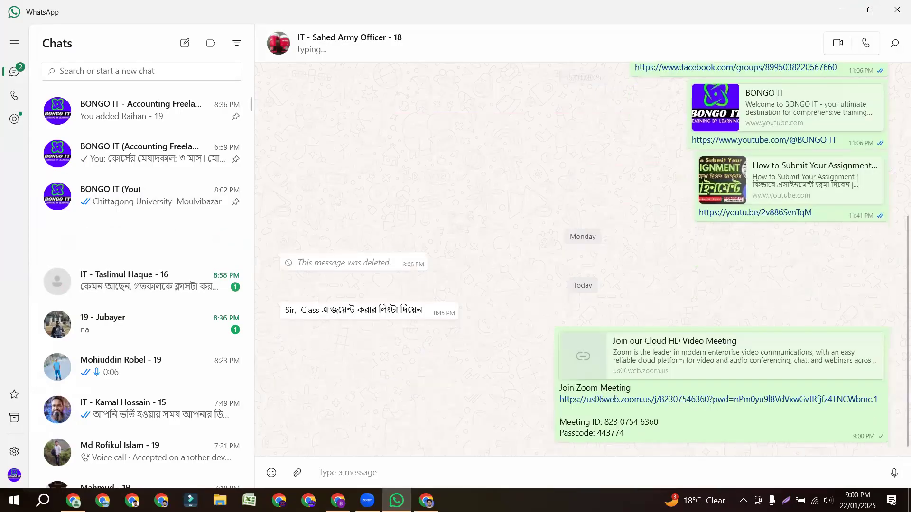
{"action": "key", "text": "alt+Tab"}
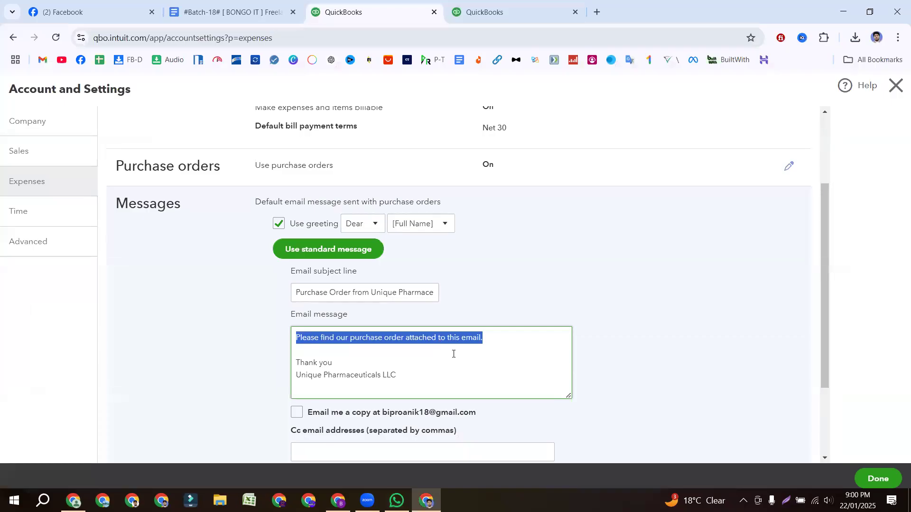
Step: Look over the purchase order email message text, leaving it unchanged
{"action": "left_click", "coordinate": [349, 343]}
{"action": "left_click", "coordinate": [404, 338]}
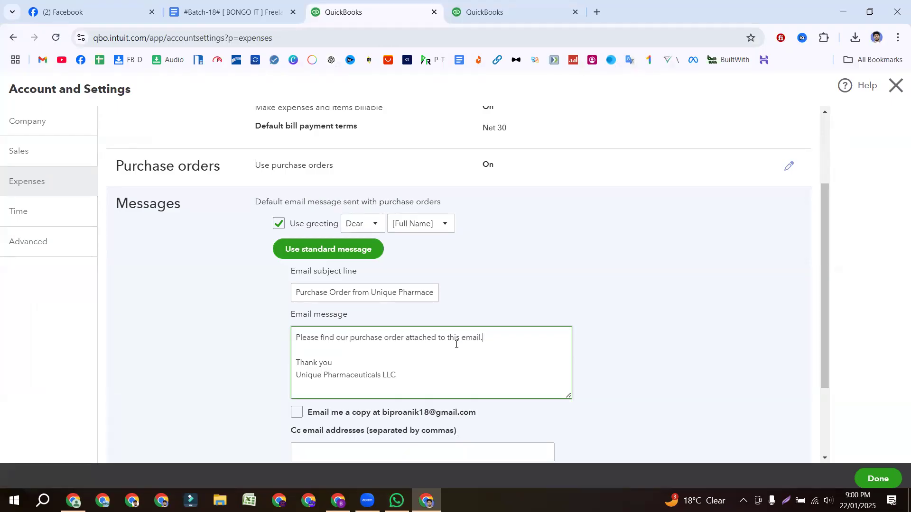
{"action": "mouse_move", "coordinate": [297, 339]}
{"action": "left_mouse_down"}
{"action": "mouse_move", "coordinate": [512, 345]}
{"action": "mouse_move", "coordinate": [298, 340]}
{"action": "left_mouse_up"}
{"action": "left_click", "coordinate": [440, 349]}
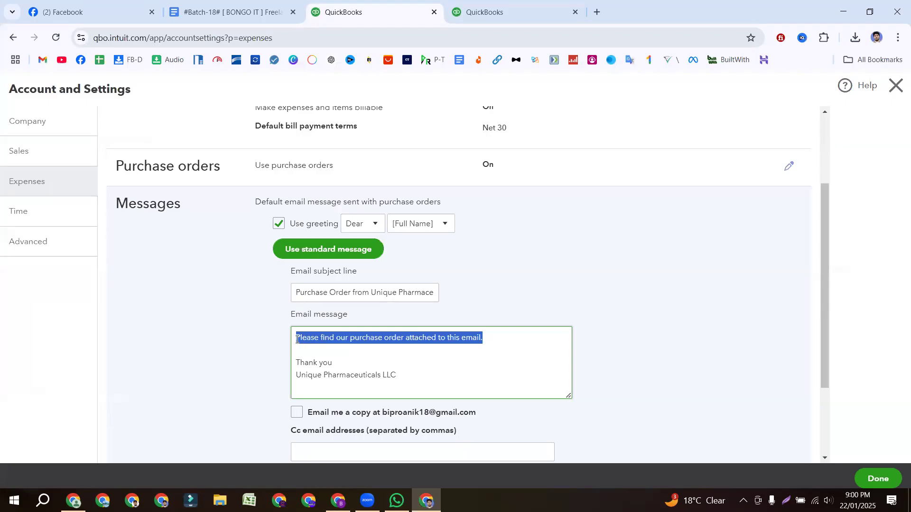
{"action": "left_click", "coordinate": [396, 360]}
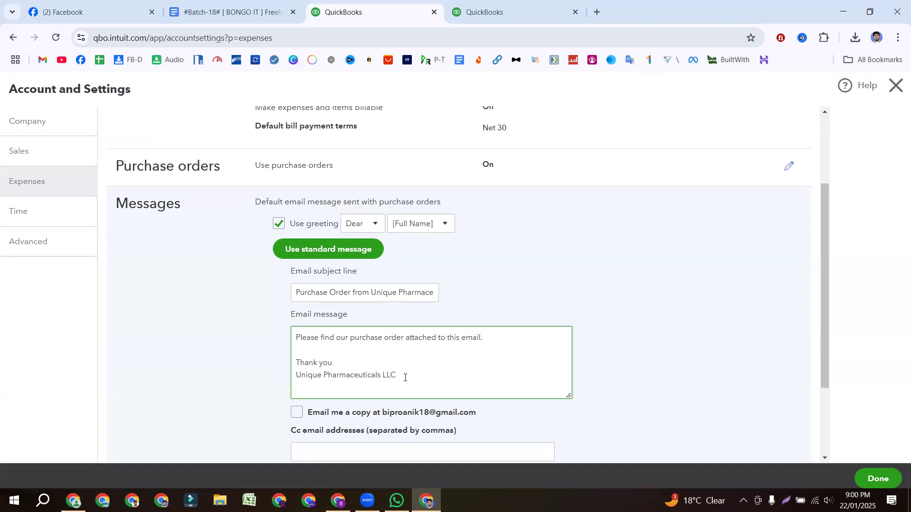
{"action": "scroll", "coordinate": [327, 393], "scroll_direction": "down", "scroll_amount": 3}
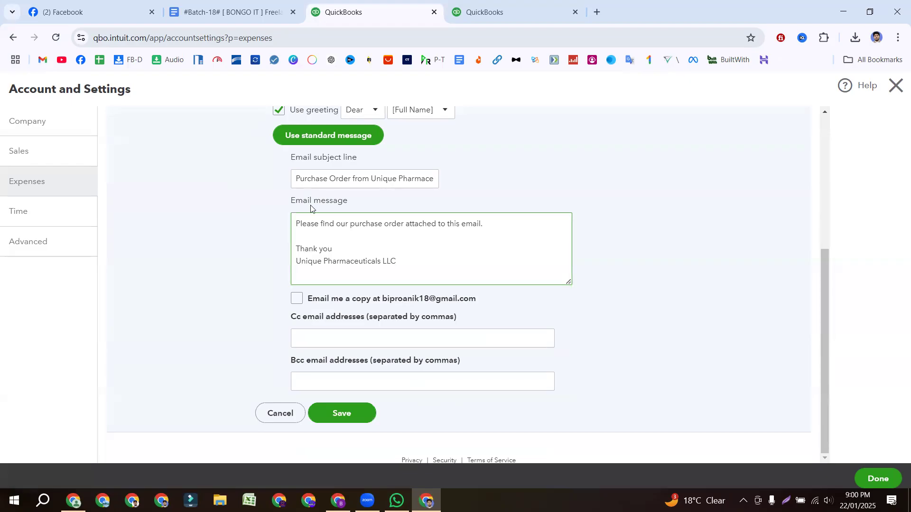
Step: Turn on Email me a copy for purchase order emails, leaving Cc and Bcc empty
{"action": "left_click", "coordinate": [21, 147]}
{"action": "left_click", "coordinate": [297, 300]}
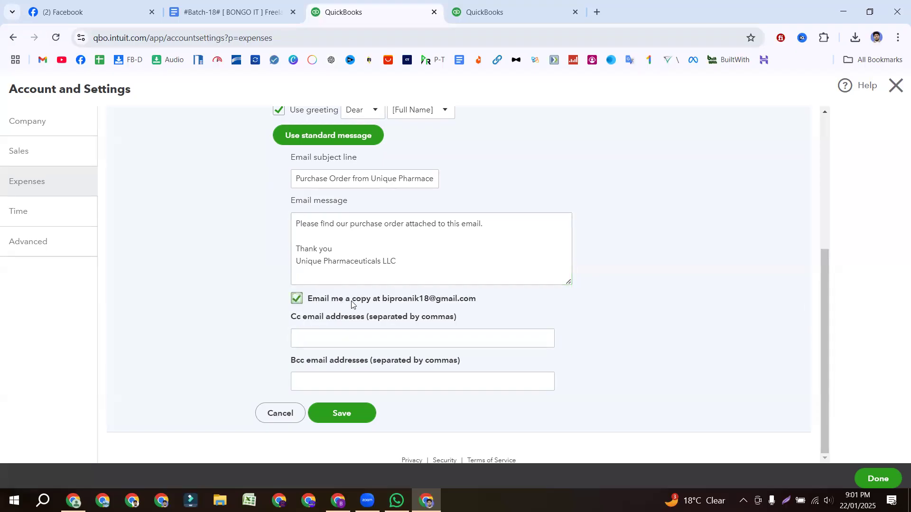
{"action": "left_click_drag", "start_coordinate": [484, 299], "coordinate": [373, 299]}
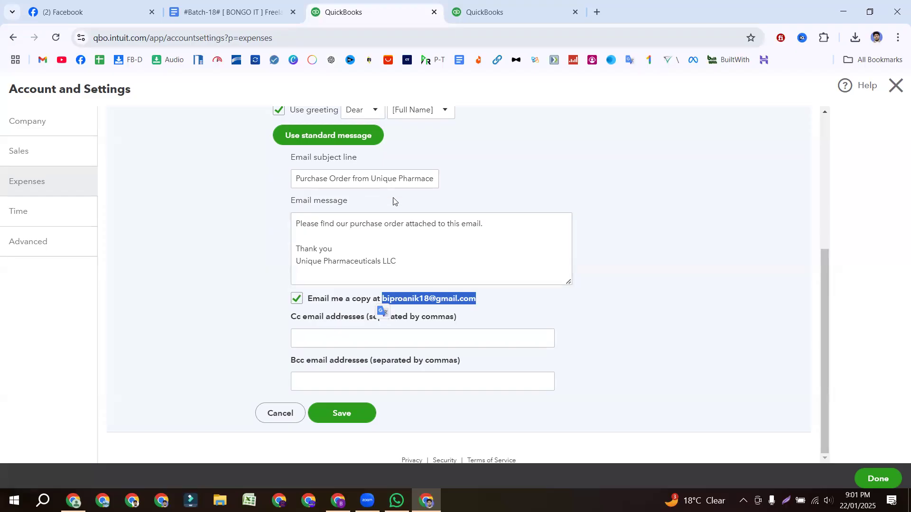
{"action": "left_click", "coordinate": [498, 309]}
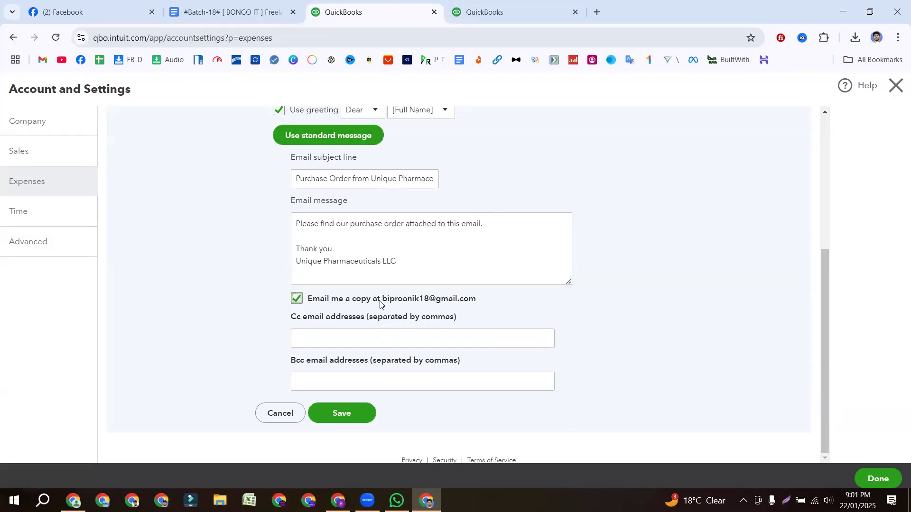
{"action": "left_click_drag", "start_coordinate": [382, 298], "coordinate": [533, 315]}
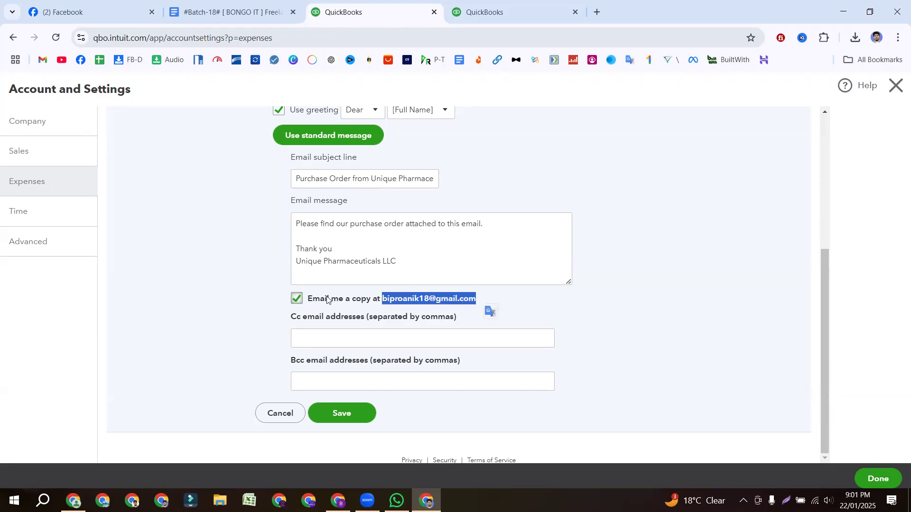
{"action": "left_click", "coordinate": [545, 306]}
Step: Inspect the Cc and Bcc fields and the note that Cc addresses are separated by commas
{"action": "left_click", "coordinate": [332, 339]}
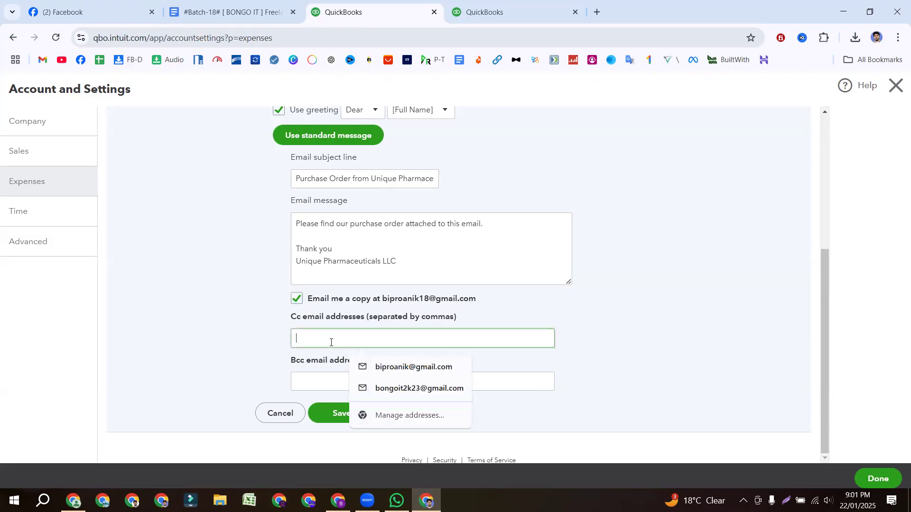
{"action": "key", "text": "Escape"}
{"action": "left_click_drag", "start_coordinate": [477, 306], "coordinate": [384, 305]}
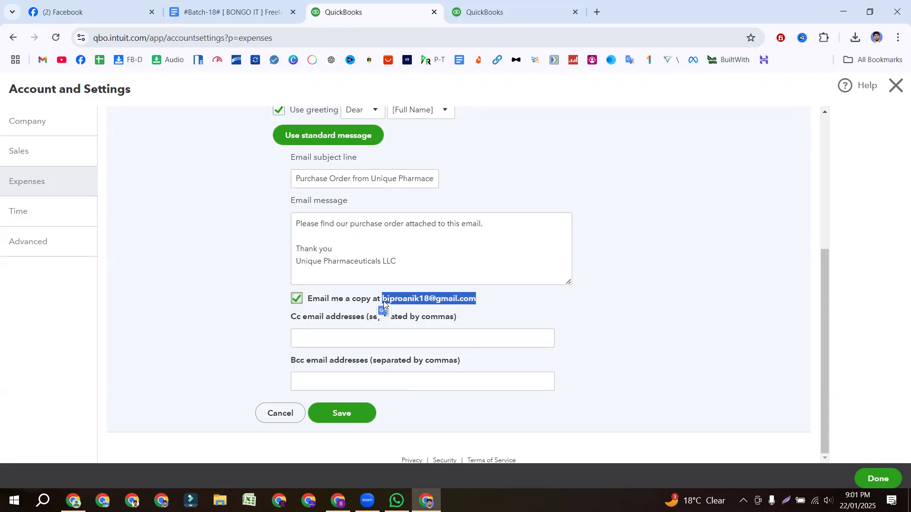
{"action": "left_click", "coordinate": [320, 344]}
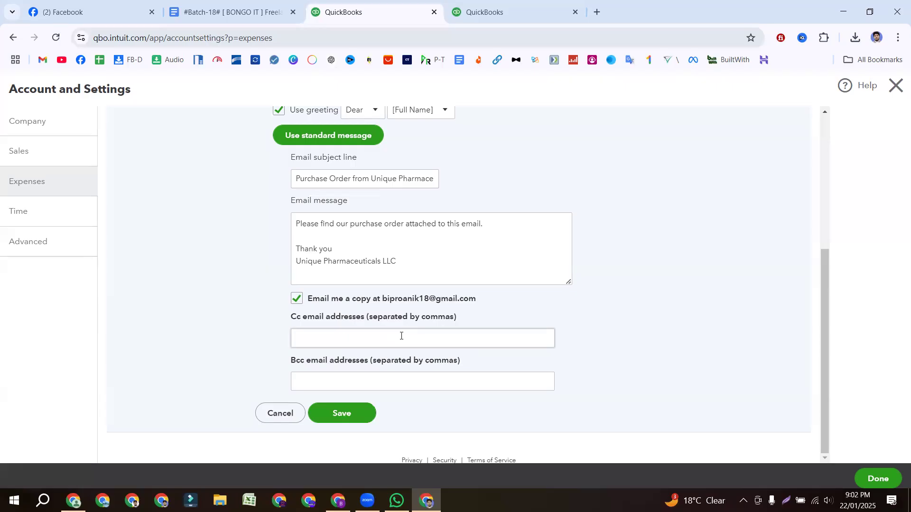
{"action": "left_click", "coordinate": [322, 381]}
{"action": "left_click", "coordinate": [221, 371]}
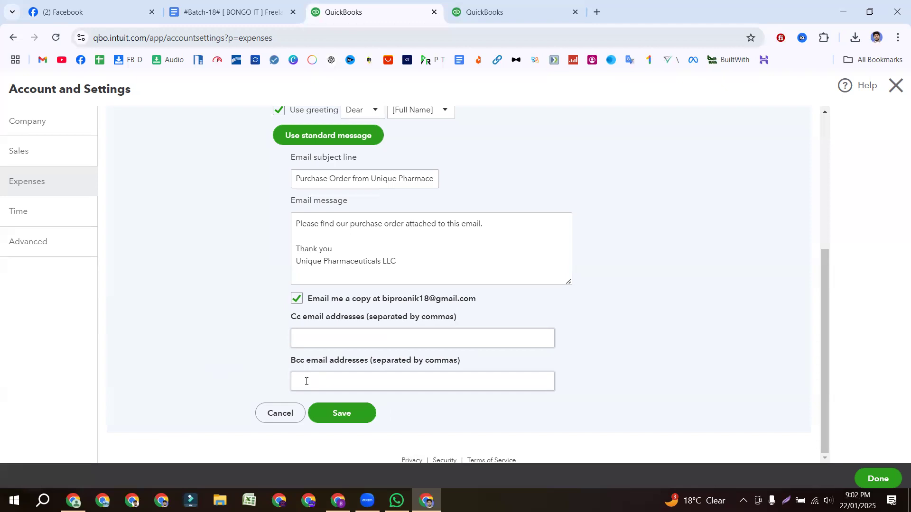
{"action": "left_click_drag", "start_coordinate": [291, 317], "coordinate": [461, 318]}
{"action": "left_click", "coordinate": [370, 318]}
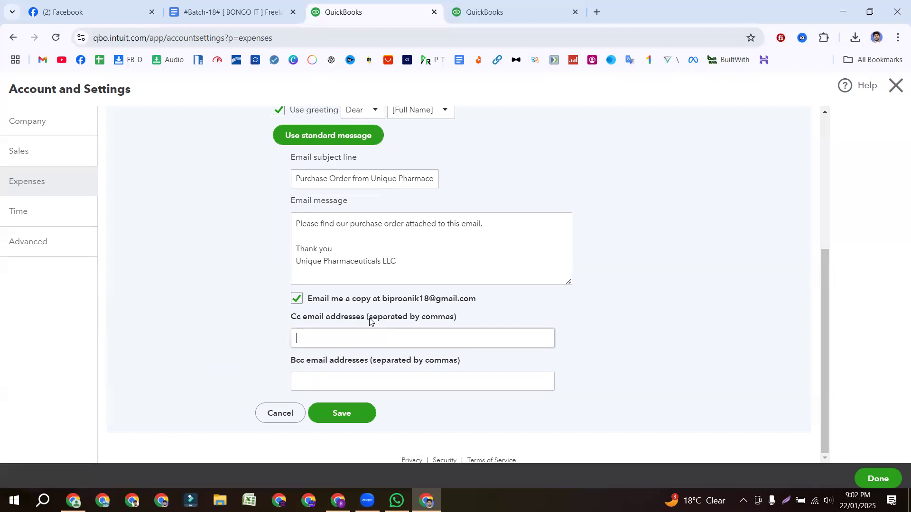
{"action": "left_click_drag", "start_coordinate": [370, 319], "coordinate": [454, 318]}
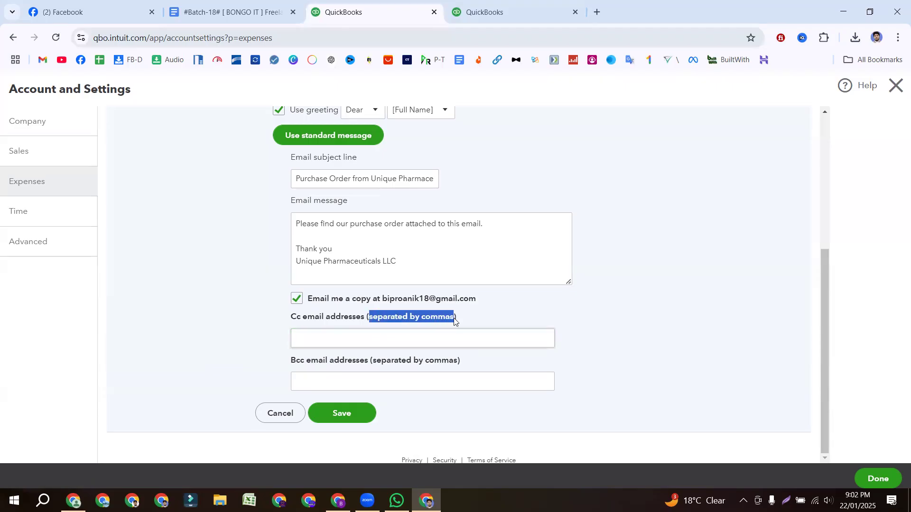
{"action": "left_click", "coordinate": [353, 339]}
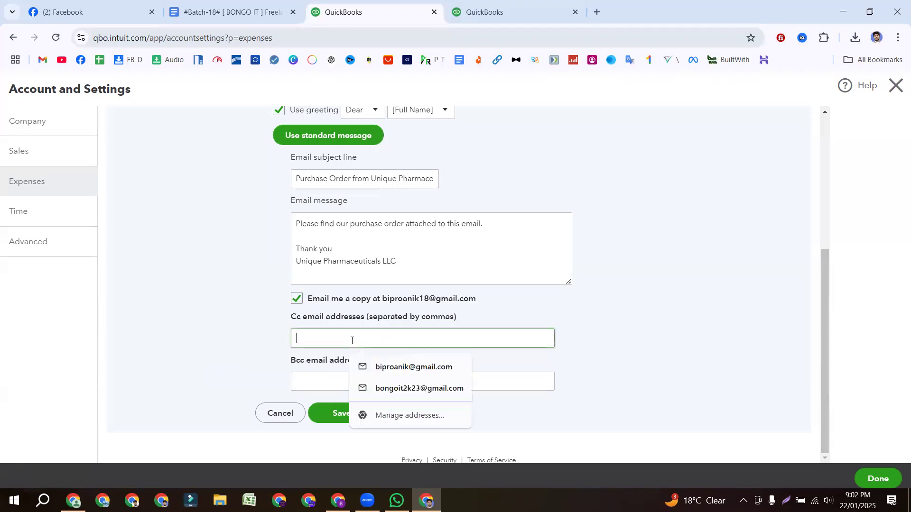
Step: Replace the autofilled Cc entry with the head of purchasing's e-mail address
{"action": "left_click", "coordinate": [414, 366]}
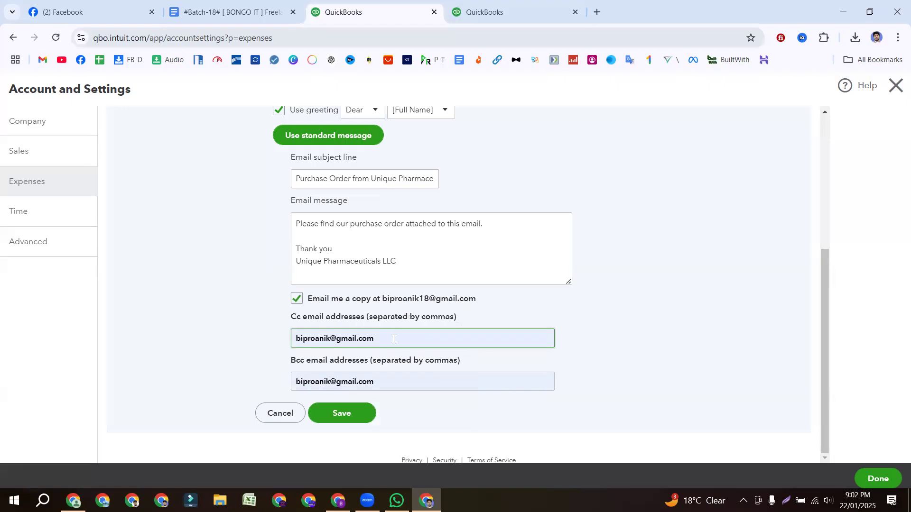
{"action": "type", "text": ","}
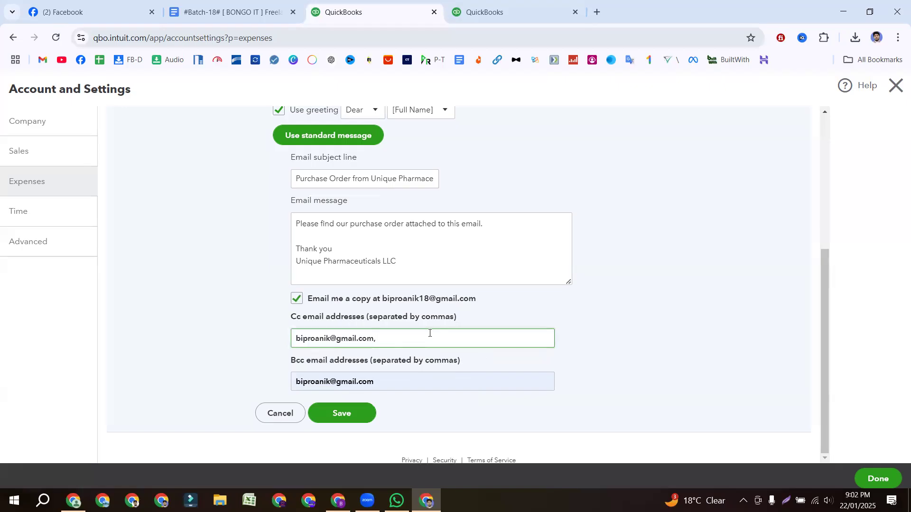
{"action": "key", "text": "BackSpace"}
{"action": "key", "text": "BackSpace"}
{"action": "key", "text": "BackSpace"}
{"action": "key", "text": "BackSpace"}
{"action": "key", "text": "BackSpace"}
{"action": "key", "text": "BackSpace"}
{"action": "key", "text": "BackSpace"}
{"action": "key", "text": "BackSpace"}
{"action": "key", "text": "BackSpace"}
{"action": "key", "text": "BackSpace"}
{"action": "key", "text": "BackSpace"}
{"action": "key", "text": "BackSpace"}
{"action": "key", "text": "BackSpace"}
{"action": "key", "text": "BackSpace"}
{"action": "key", "text": "BackSpace"}
{"action": "key", "text": "BackSpace"}
{"action": "key", "text": "BackSpace"}
{"action": "key", "text": "BackSpace"}
{"action": "key", "text": "BackSpace"}
{"action": "key", "text": "BackSpace"}
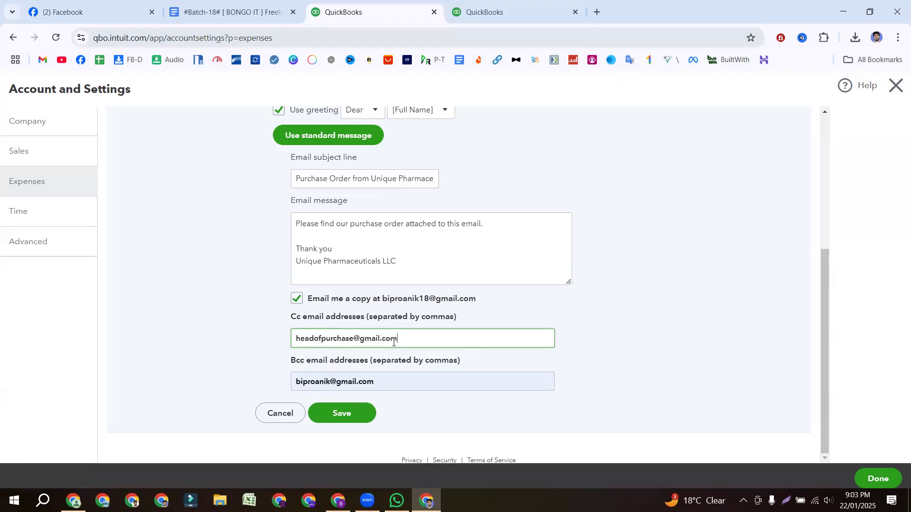
Step: Clear the autofilled Bcc address and start typing an admin Gmail address
{"action": "triple_click", "coordinate": [378, 384]}
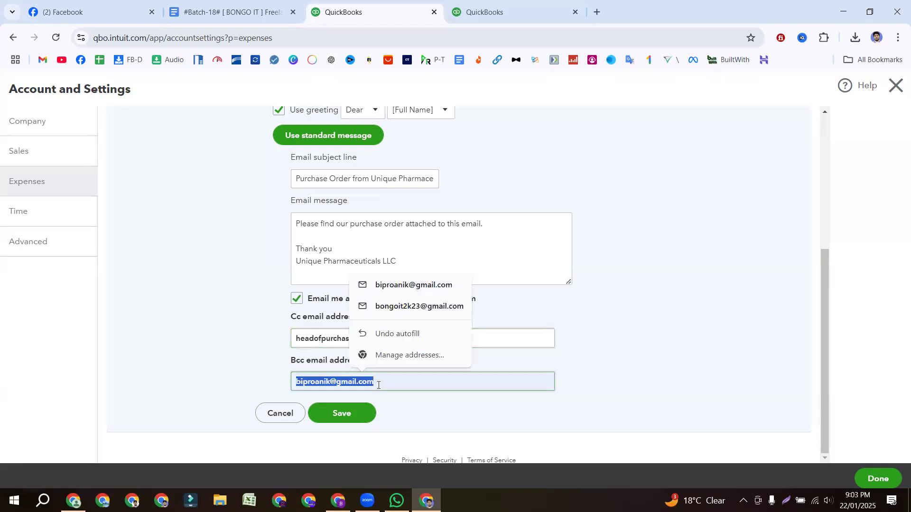
{"action": "key", "text": "BackSpace"}
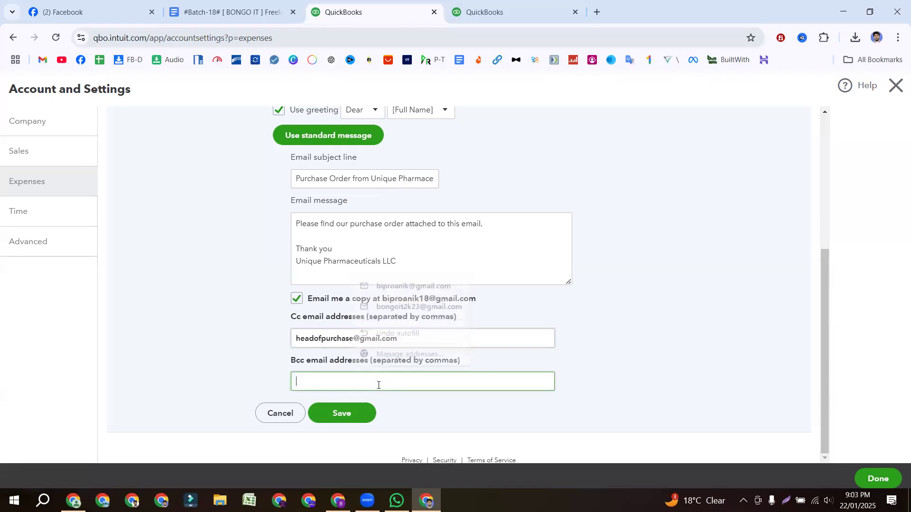
{"action": "type", "text": "Amdin"}
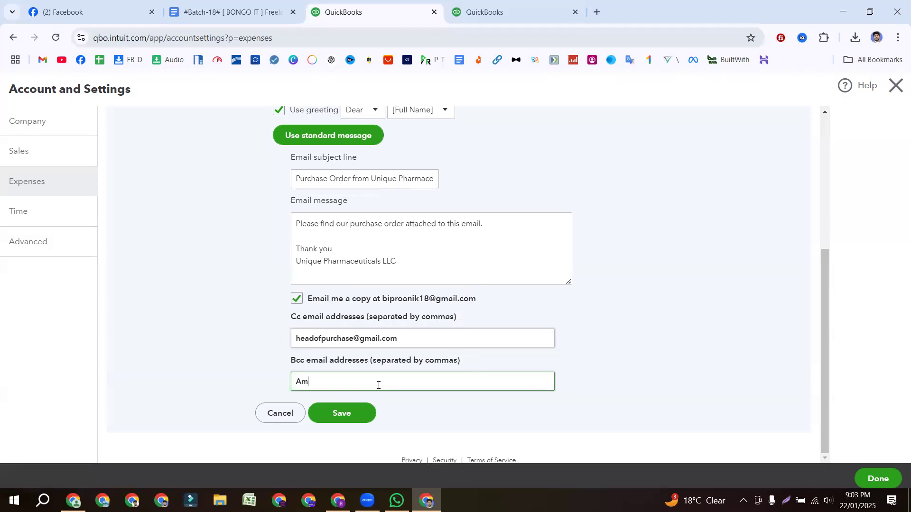
{"action": "key", "text": "BackSpace"}
{"action": "key", "text": "BackSpace"}
{"action": "key", "text": "BackSpace"}
{"action": "key", "text": "BackSpace"}
{"action": "key", "text": "BackSpace"}
{"action": "type", "text": "andm"}
{"action": "key", "text": "BackSpace"}
{"action": "key", "text": "BackSpace"}
{"action": "key", "text": "BackSpace"}
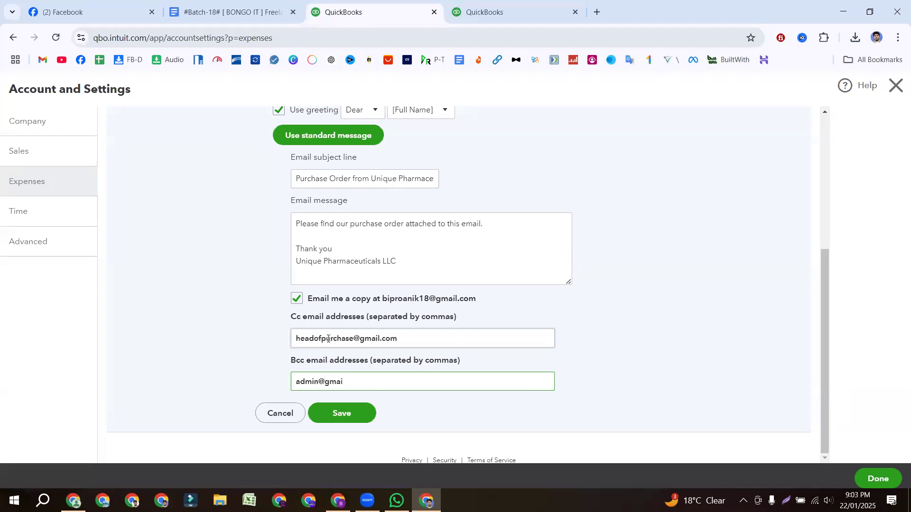
{"action": "left_click_drag", "start_coordinate": [322, 339], "coordinate": [356, 339]}
{"action": "key", "text": "ctrl+c"}
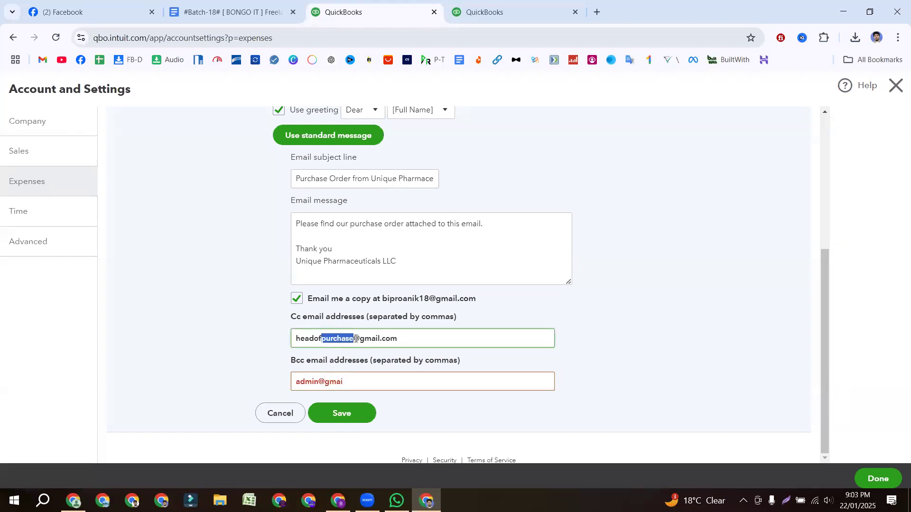
{"action": "triple_click", "coordinate": [320, 382]}
{"action": "left_click", "coordinate": [320, 382]}
{"action": "key", "text": "ctrl+v"}
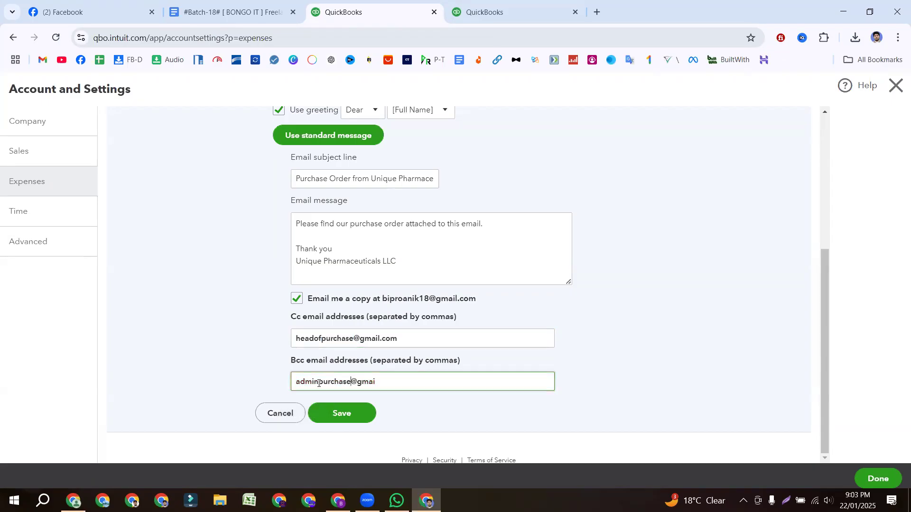
{"action": "left_click", "coordinate": [318, 382]}
{"action": "type", "text": "-"}
{"action": "type", "text": "co"}
{"action": "key", "text": "BackSpace"}
{"action": "key", "text": "BackSpace"}
{"action": "key", "text": "BackSpace"}
{"action": "left_click", "coordinate": [410, 407]}
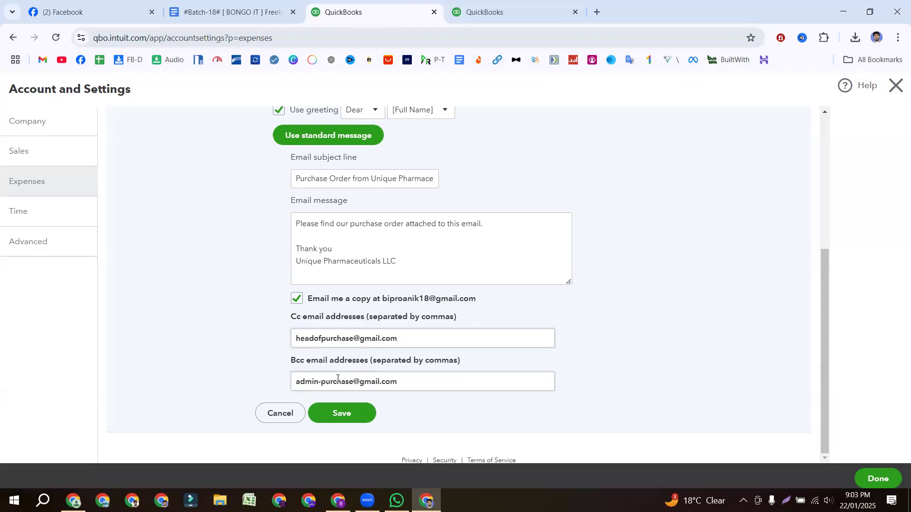
Step: Save the Cc and Bcc message settings, close settings, and reopen Account and Settings from the gear menu
{"action": "left_click", "coordinate": [352, 415]}
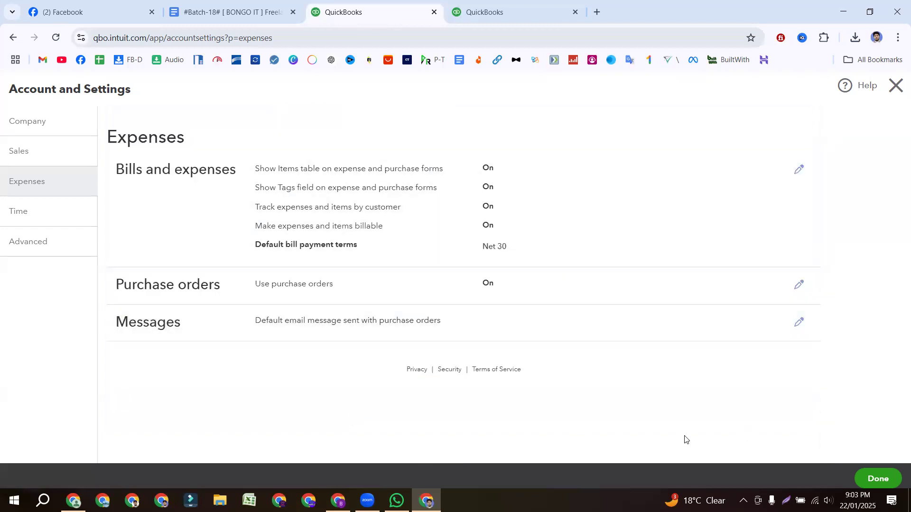
{"action": "left_click", "coordinate": [885, 485]}
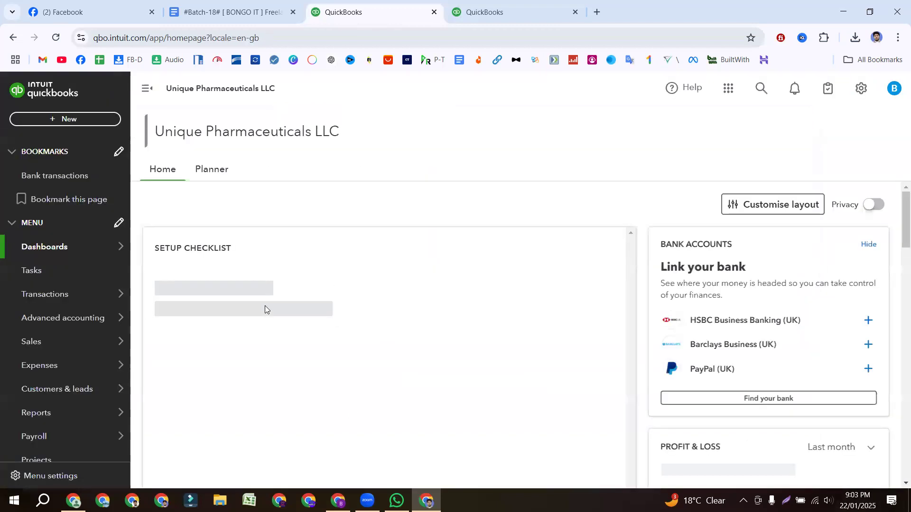
{"action": "left_click", "coordinate": [860, 91]}
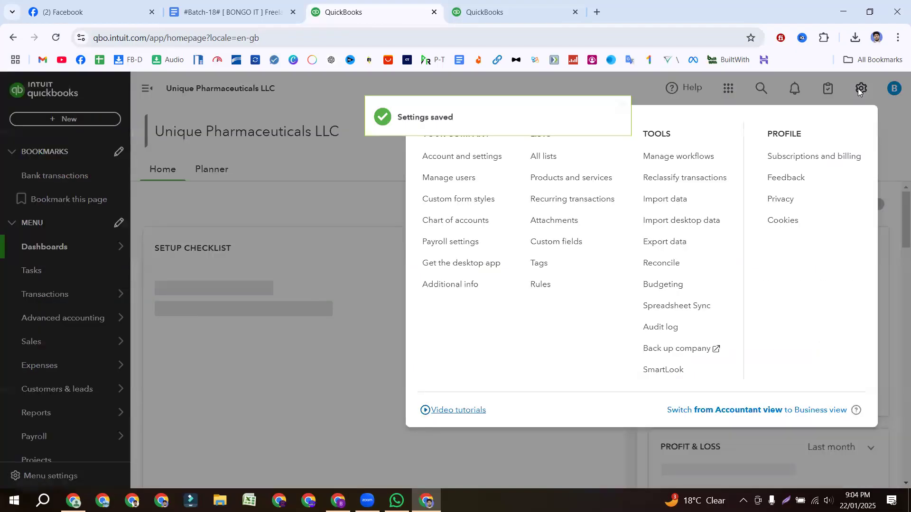
{"action": "left_click", "coordinate": [459, 157]}
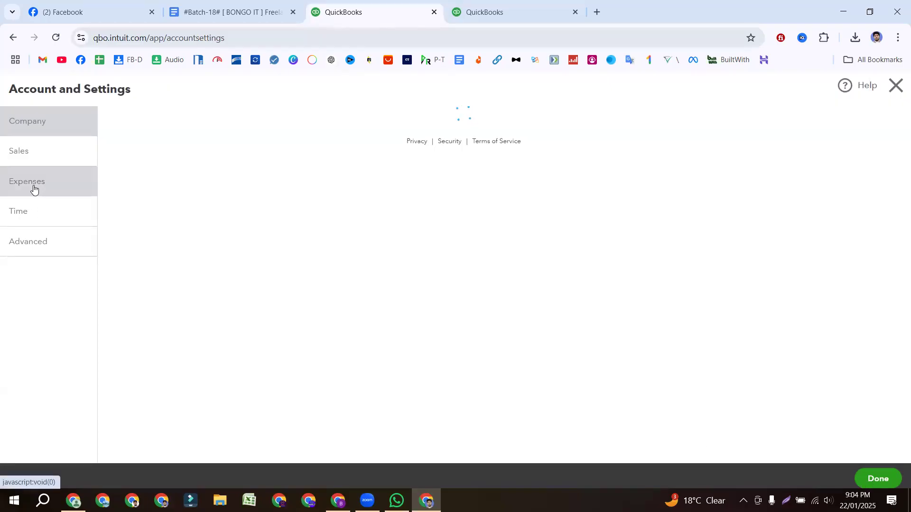
Step: Under Time, set First day of work week to Monday, then open Timesheet options for editing
{"action": "left_click", "coordinate": [29, 210]}
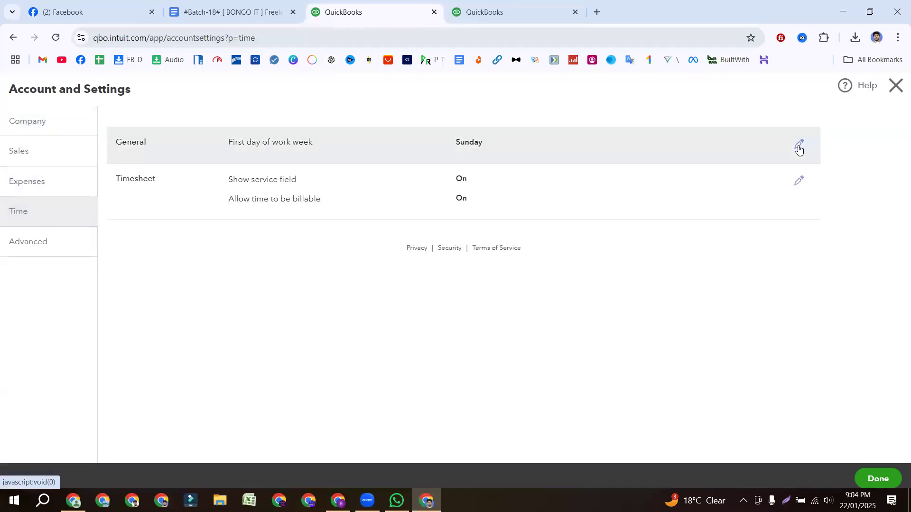
{"action": "left_click", "coordinate": [576, 149]}
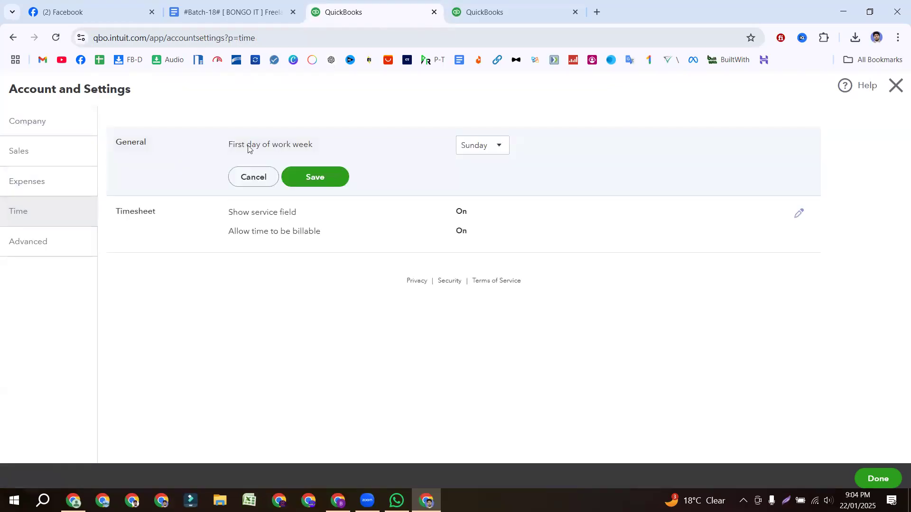
{"action": "left_click_drag", "start_coordinate": [228, 145], "coordinate": [313, 149]}
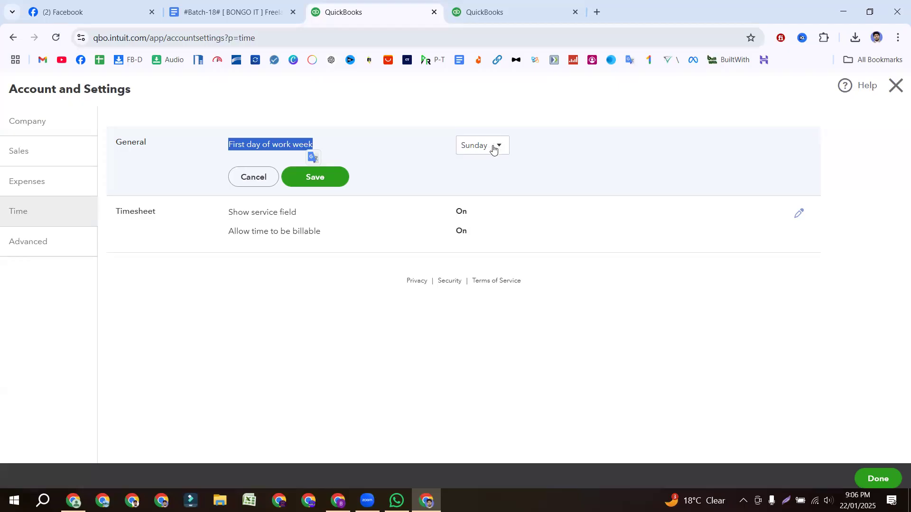
{"action": "left_click", "coordinate": [492, 150]}
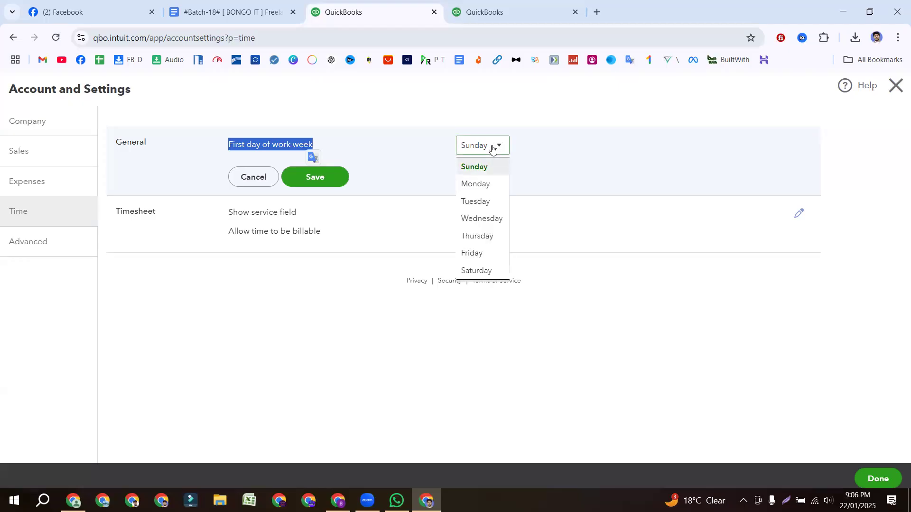
{"action": "left_click", "coordinate": [477, 187]}
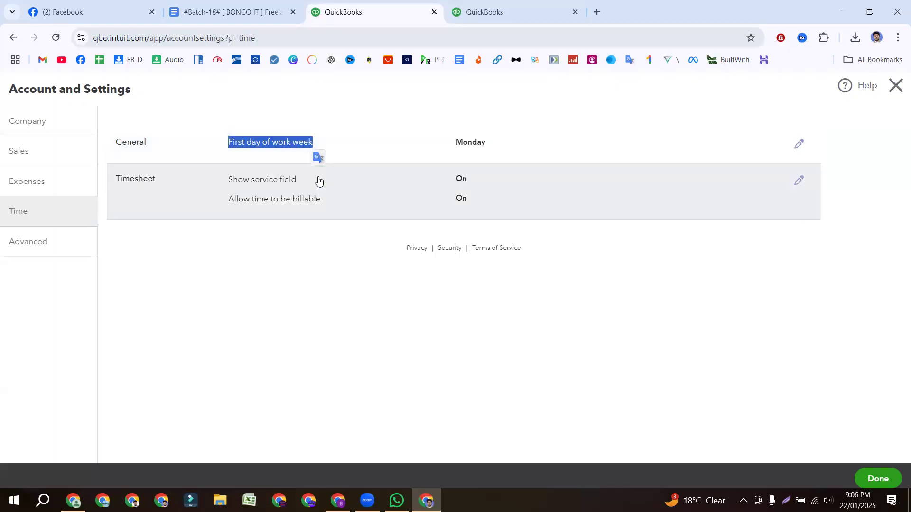
{"action": "left_click", "coordinate": [798, 181]}
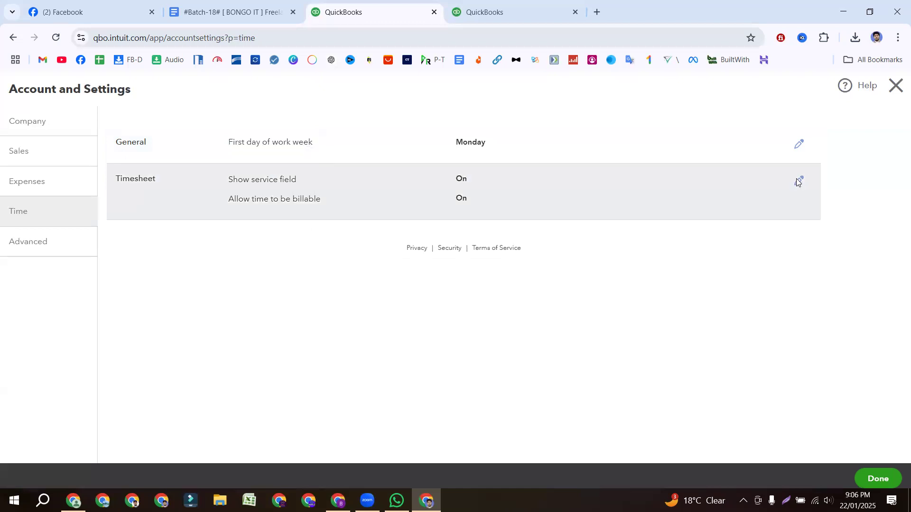
{"action": "left_click_drag", "start_coordinate": [230, 183], "coordinate": [297, 185]}
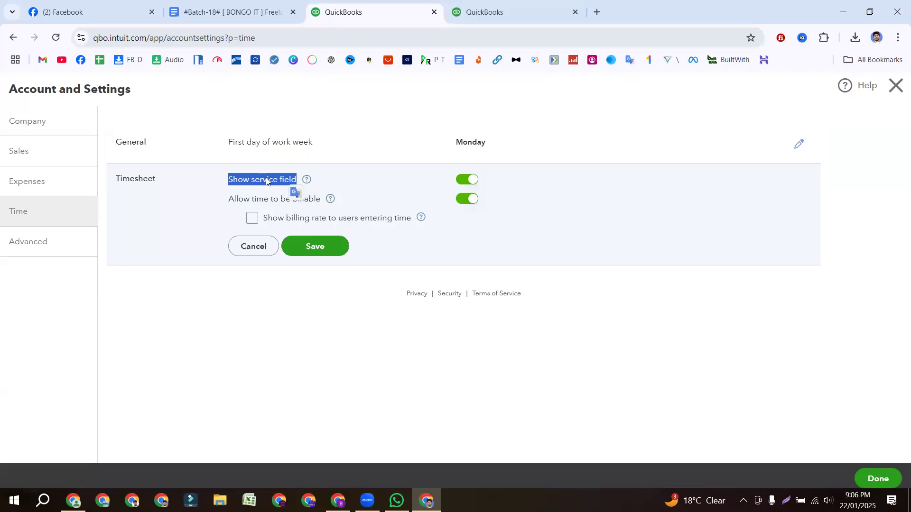
{"action": "left_click", "coordinate": [467, 182]}
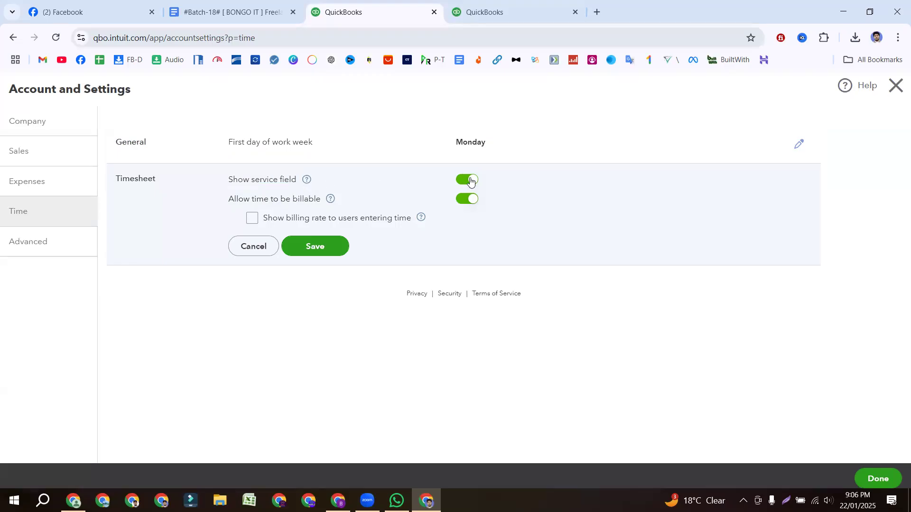
{"action": "left_click", "coordinate": [464, 183]}
{"action": "left_click", "coordinate": [465, 200]}
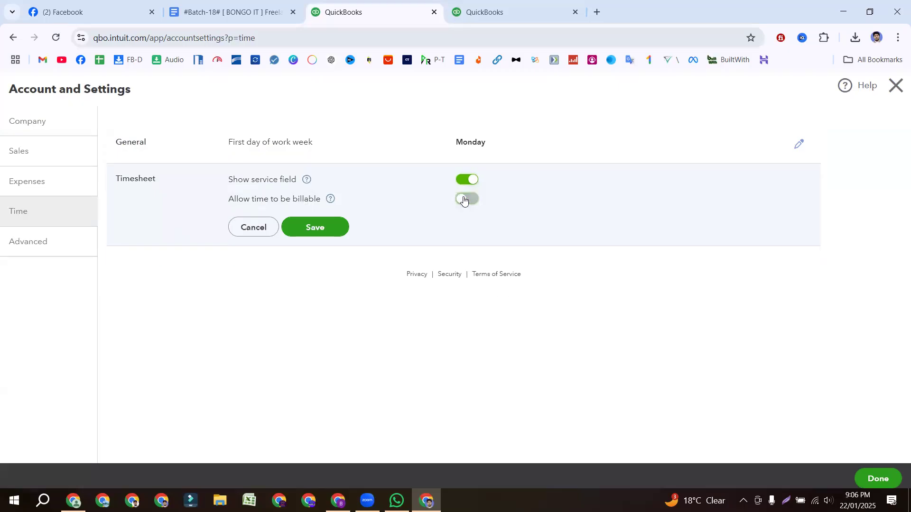
{"action": "left_click", "coordinate": [464, 200]}
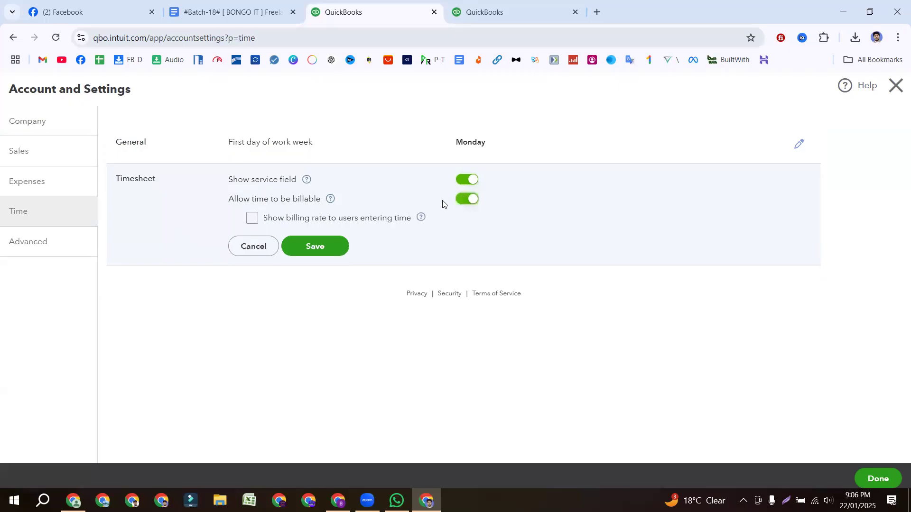
{"action": "left_click_drag", "start_coordinate": [229, 203], "coordinate": [325, 199]}
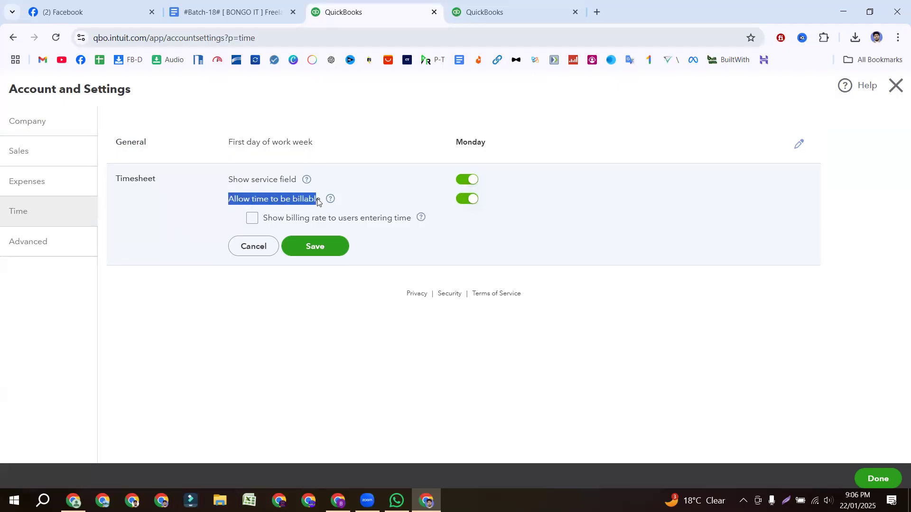
{"action": "left_click", "coordinate": [457, 196]}
{"action": "left_click", "coordinate": [459, 200]}
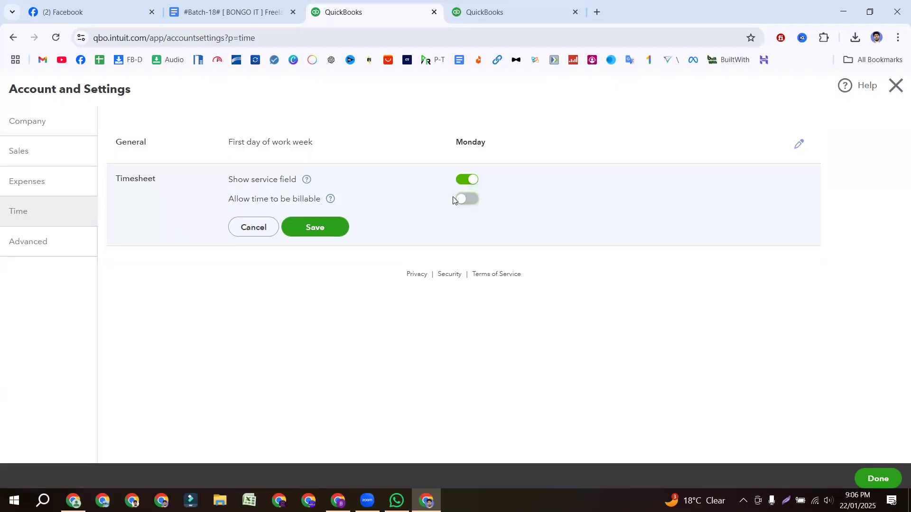
{"action": "left_click", "coordinate": [465, 201]}
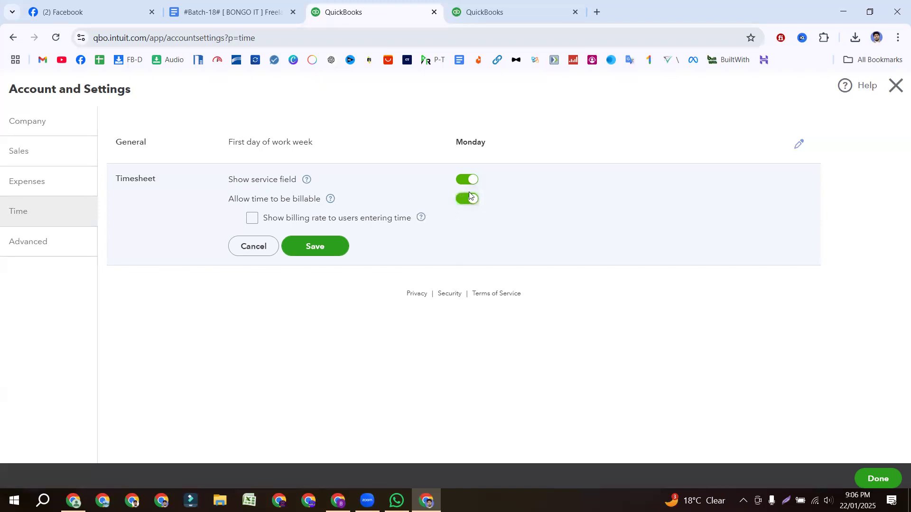
{"action": "left_click_drag", "start_coordinate": [265, 218], "coordinate": [413, 219]}
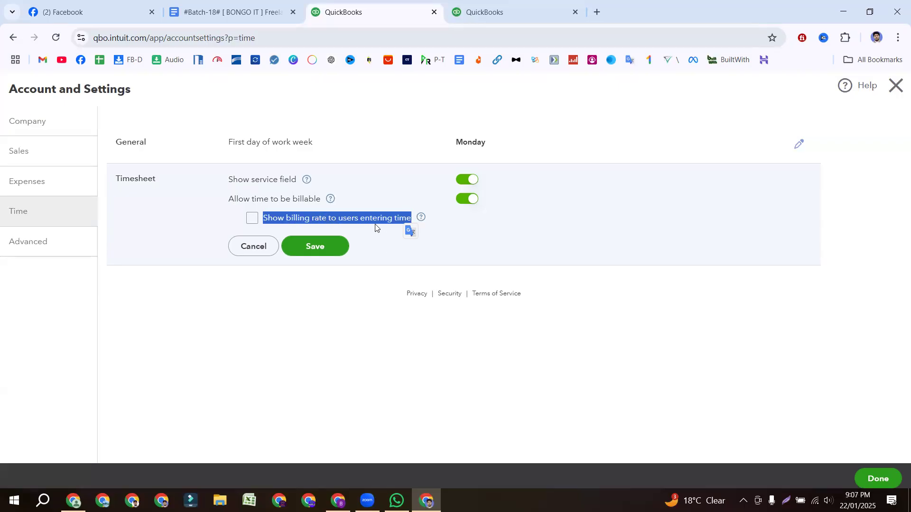
{"action": "left_click", "coordinate": [252, 220]}
{"action": "left_click", "coordinate": [252, 219]}
{"action": "left_click", "coordinate": [402, 236]}
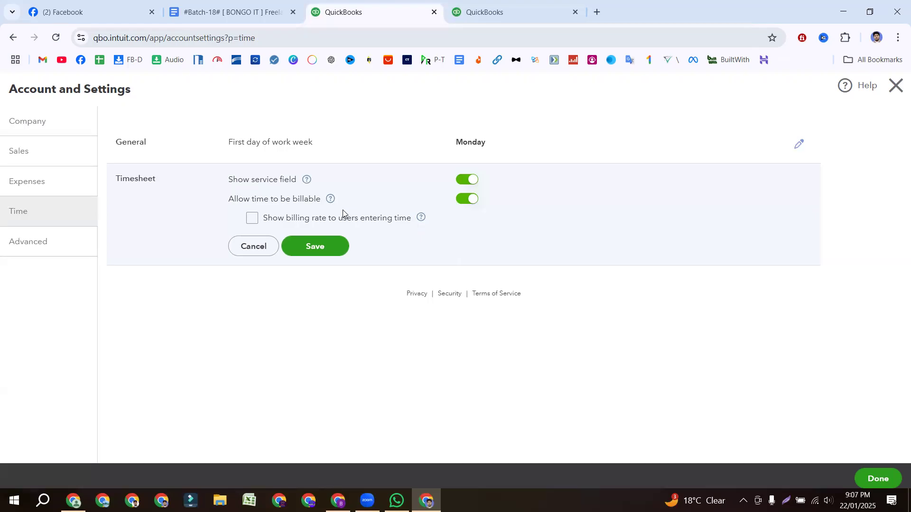
{"action": "left_click", "coordinate": [315, 252]}
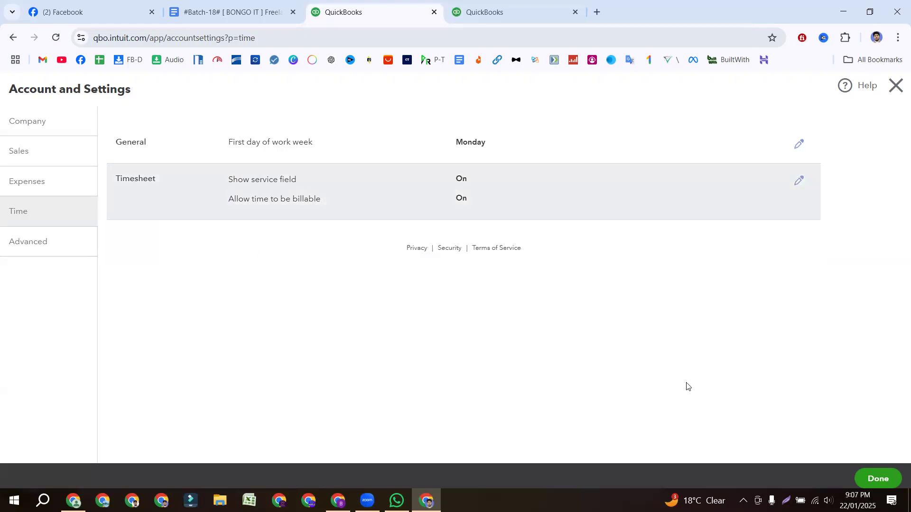
Step: Close Account and Settings, then reopen it from the gear menu under Your Company
{"action": "left_click", "coordinate": [884, 478]}
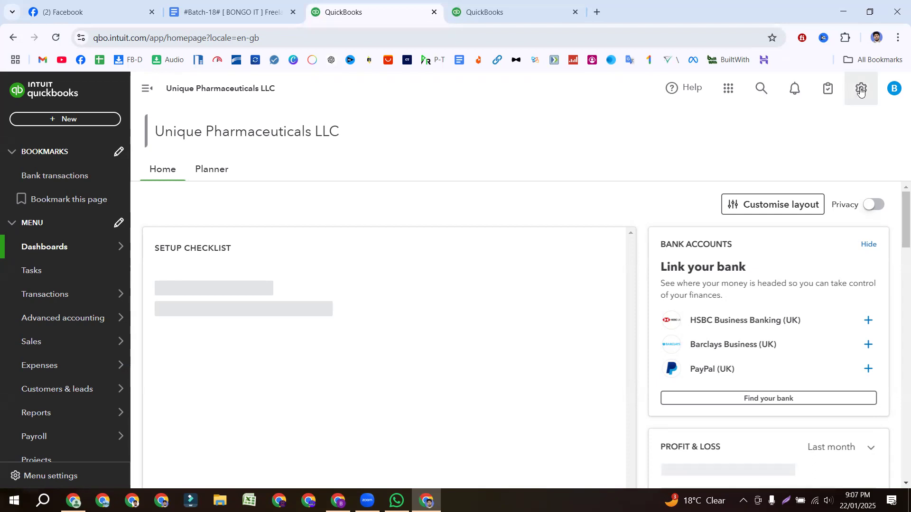
{"action": "left_click", "coordinate": [861, 90]}
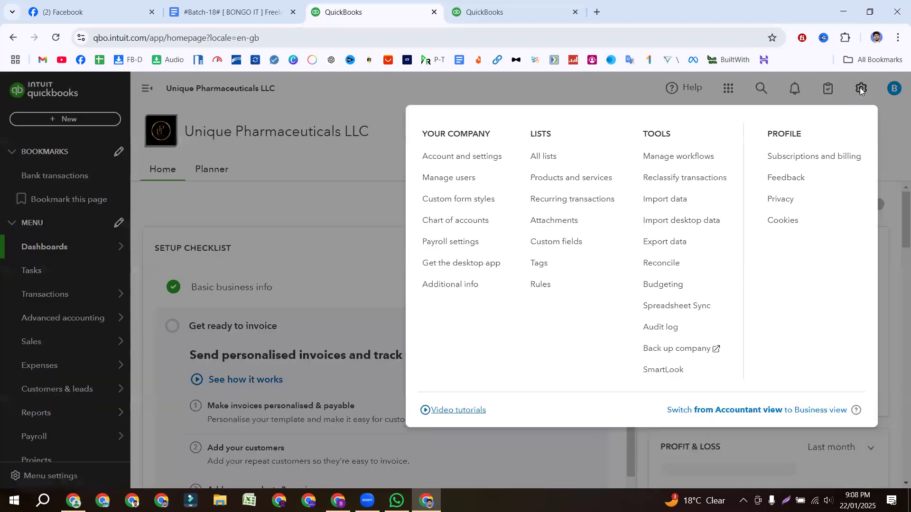
{"action": "left_click", "coordinate": [470, 160]}
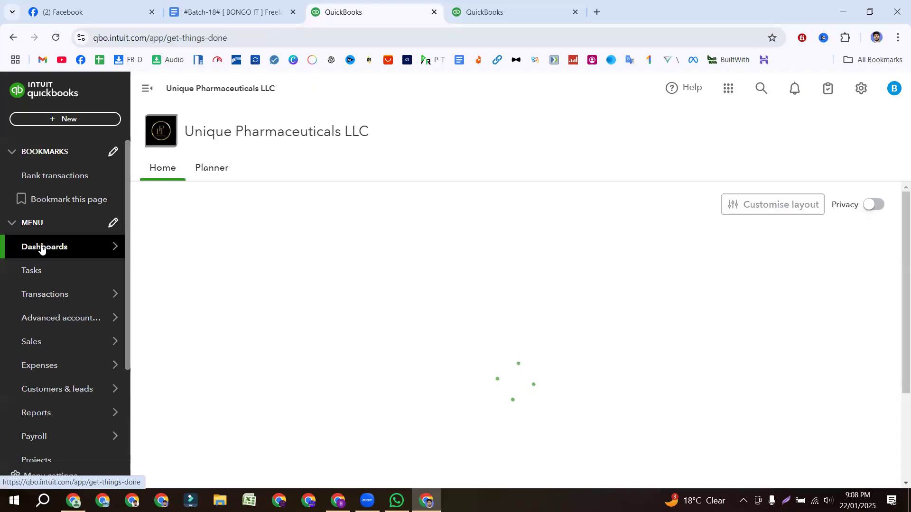
{"action": "left_click", "coordinate": [860, 95]}
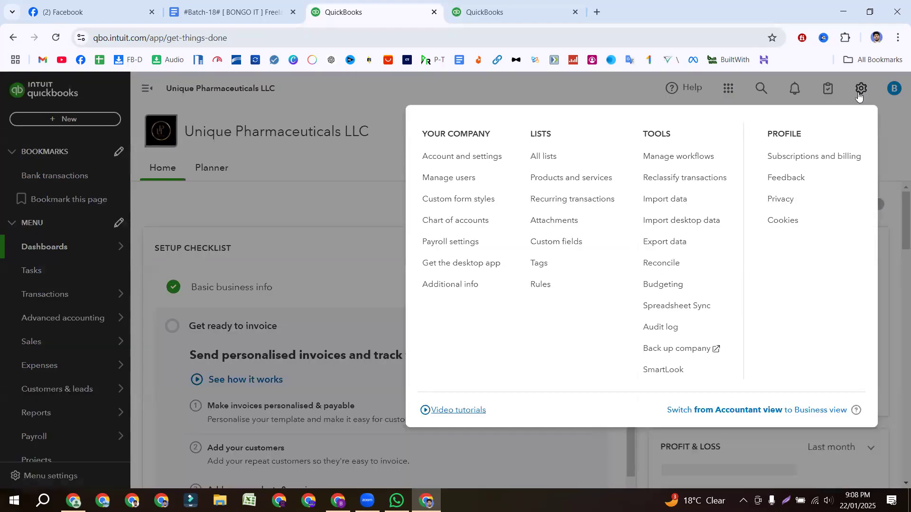
{"action": "left_click", "coordinate": [858, 98]}
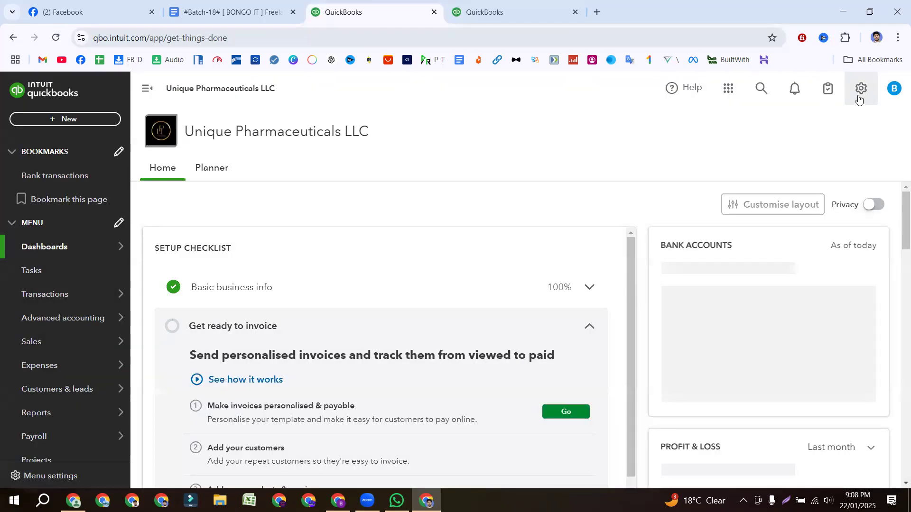
{"action": "left_click", "coordinate": [860, 96]}
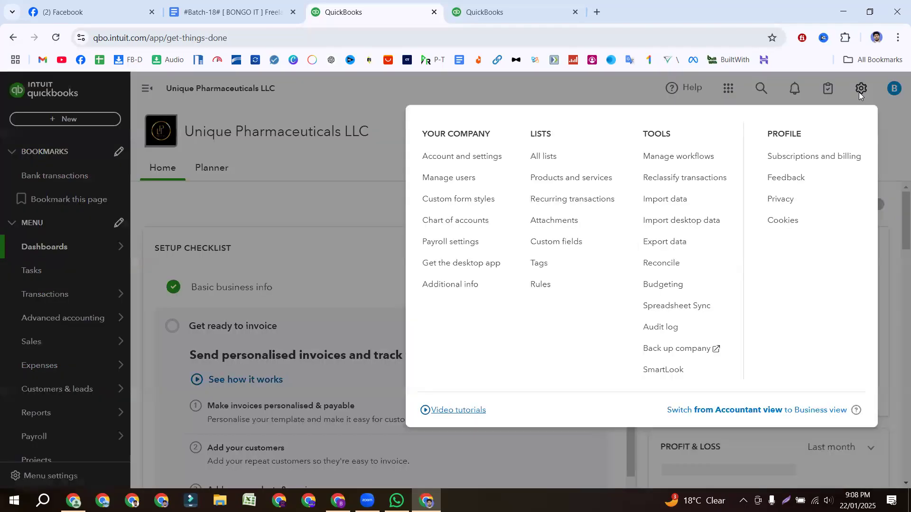
{"action": "left_click", "coordinate": [457, 163]}
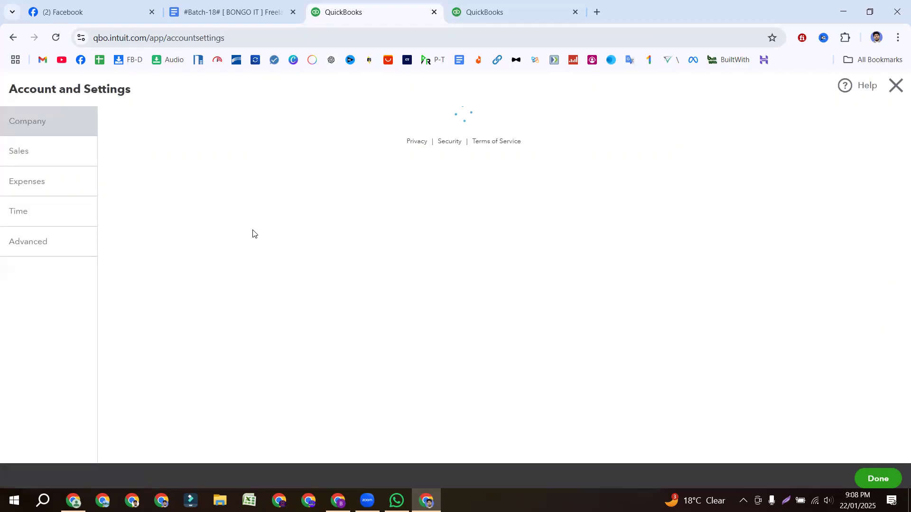
Step: Show the Advanced company settings, scroll through them, and start editing the Accounting section
{"action": "left_click", "coordinate": [26, 243]}
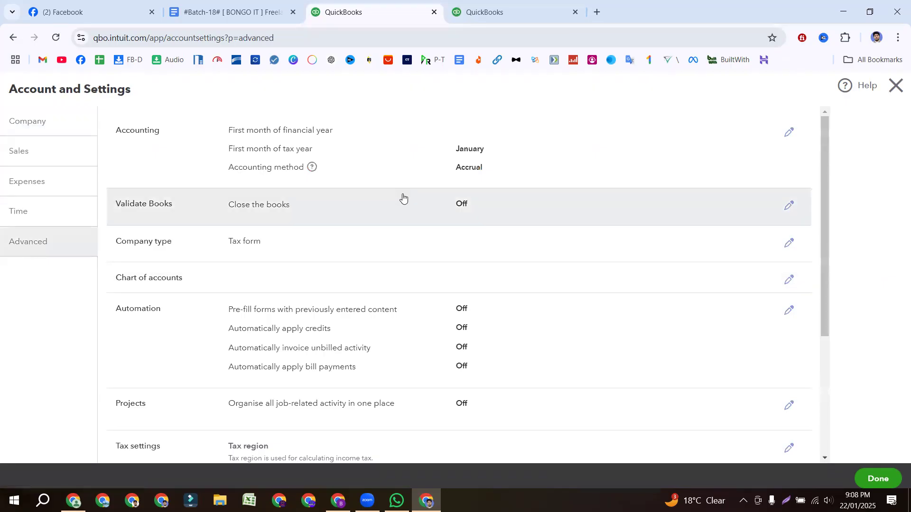
{"action": "scroll", "coordinate": [418, 275], "scroll_direction": "down", "scroll_amount": 4}
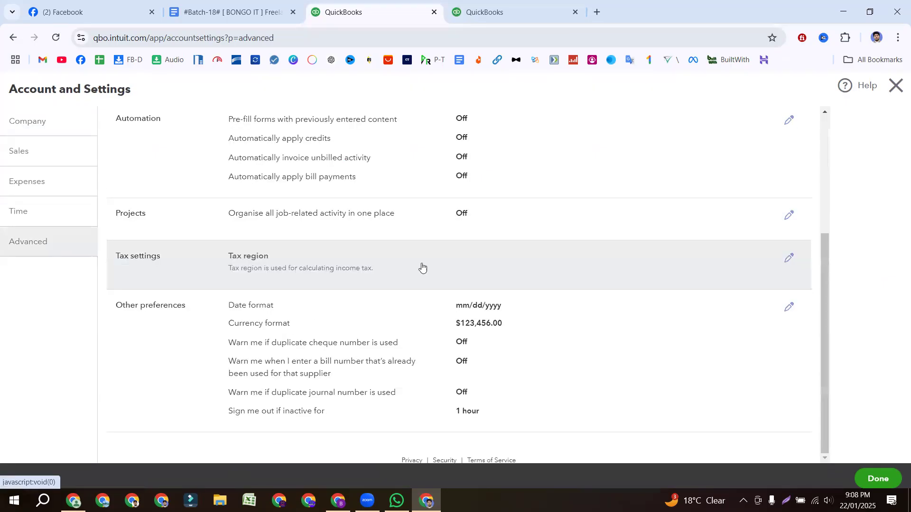
{"action": "scroll", "coordinate": [421, 266], "scroll_direction": "up", "scroll_amount": 10}
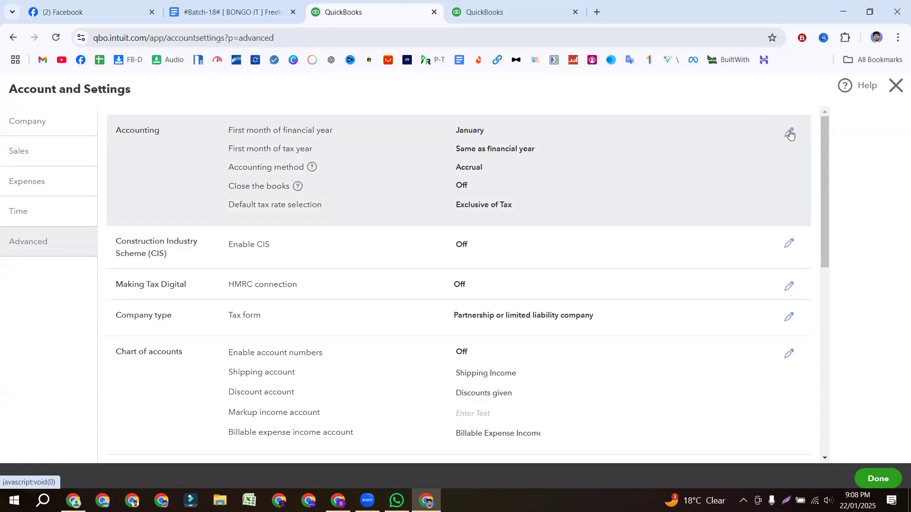
{"action": "left_click", "coordinate": [790, 135]}
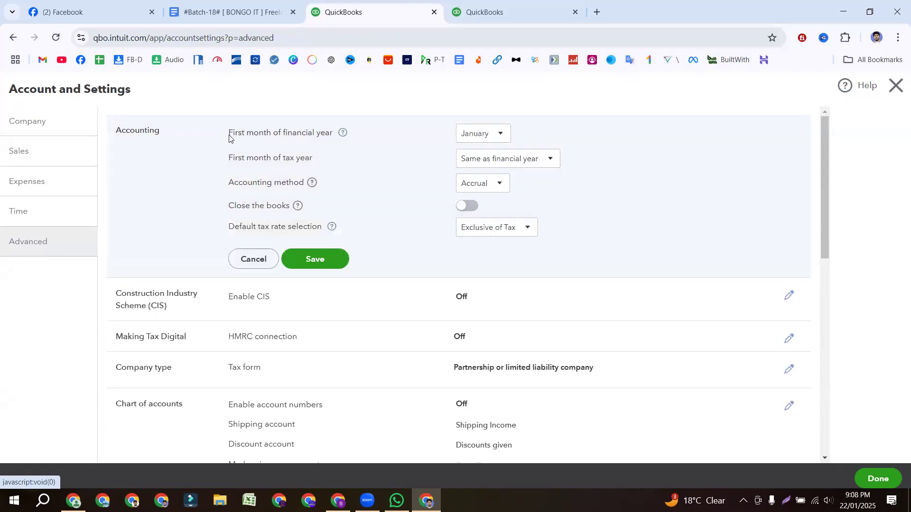
Step: Highlight the First month of financial year label and list the available start months
{"action": "left_click_drag", "start_coordinate": [229, 138], "coordinate": [333, 136]}
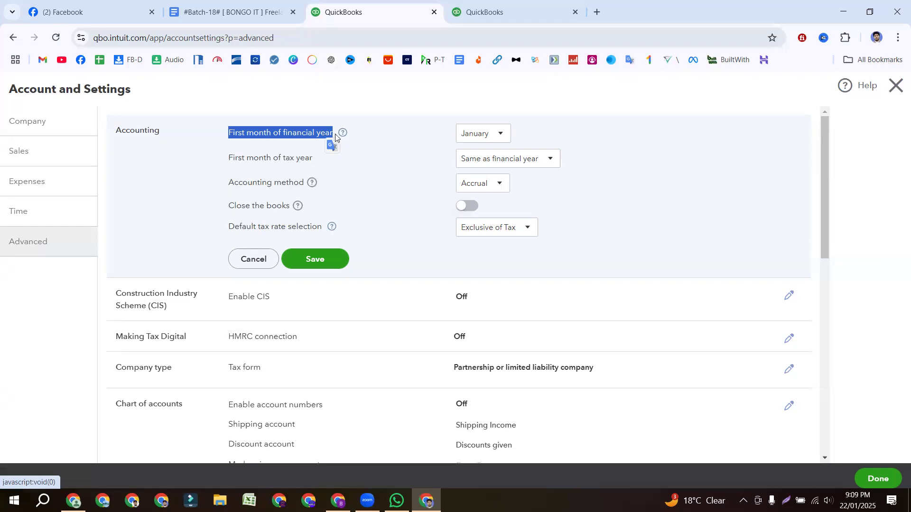
{"action": "left_click", "coordinate": [482, 137]}
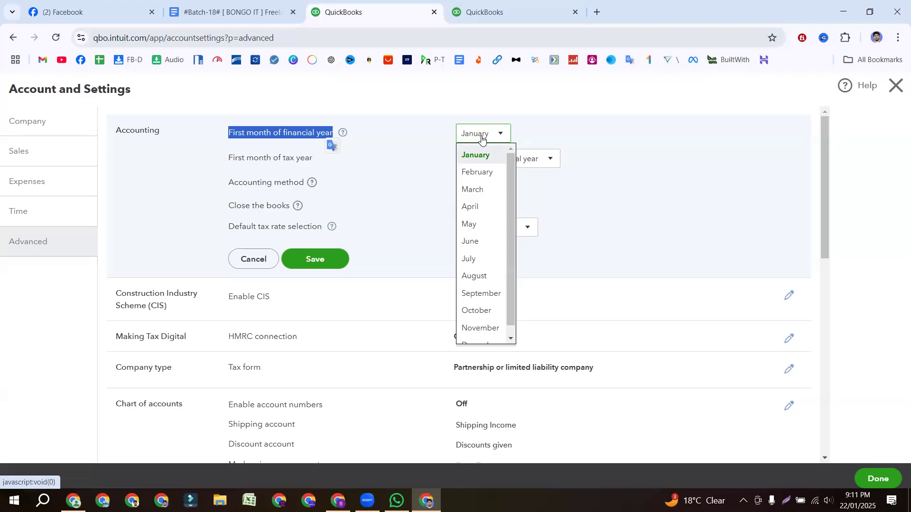
Step: Keep January as the financial year start and look at the tax year start options
{"action": "left_click", "coordinate": [363, 135]}
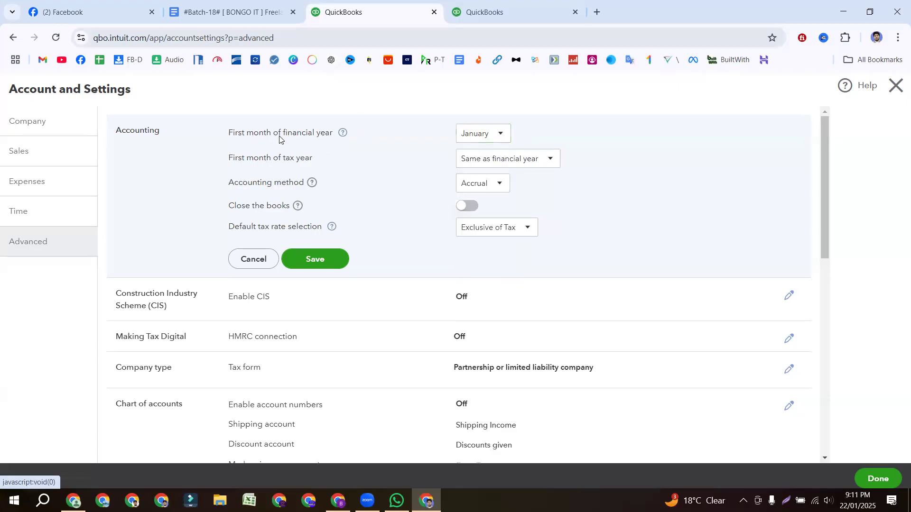
{"action": "left_click_drag", "start_coordinate": [226, 138], "coordinate": [340, 133]}
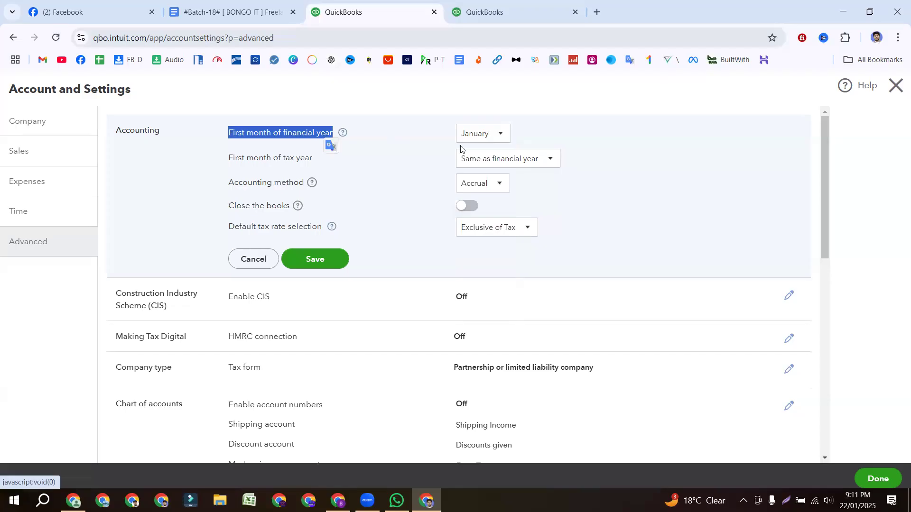
{"action": "left_click", "coordinate": [492, 139]}
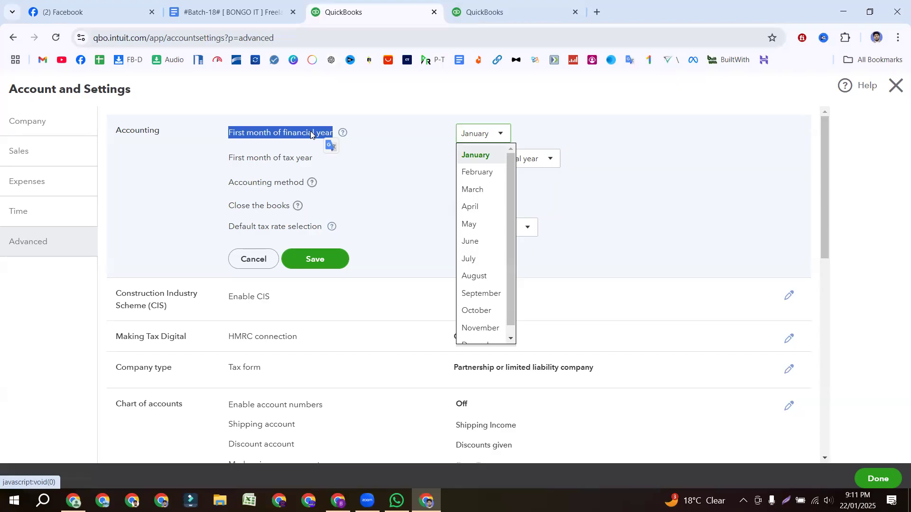
{"action": "left_click", "coordinate": [465, 157]}
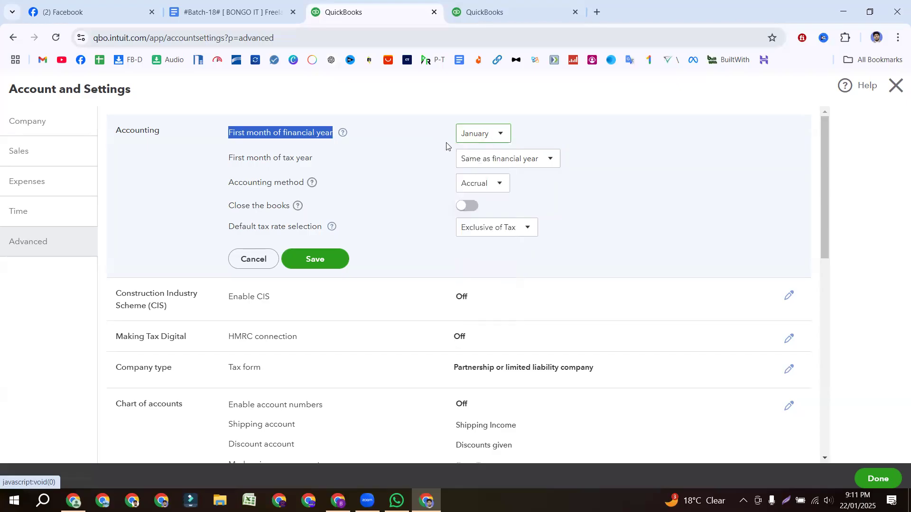
{"action": "left_click_drag", "start_coordinate": [229, 162], "coordinate": [315, 162]}
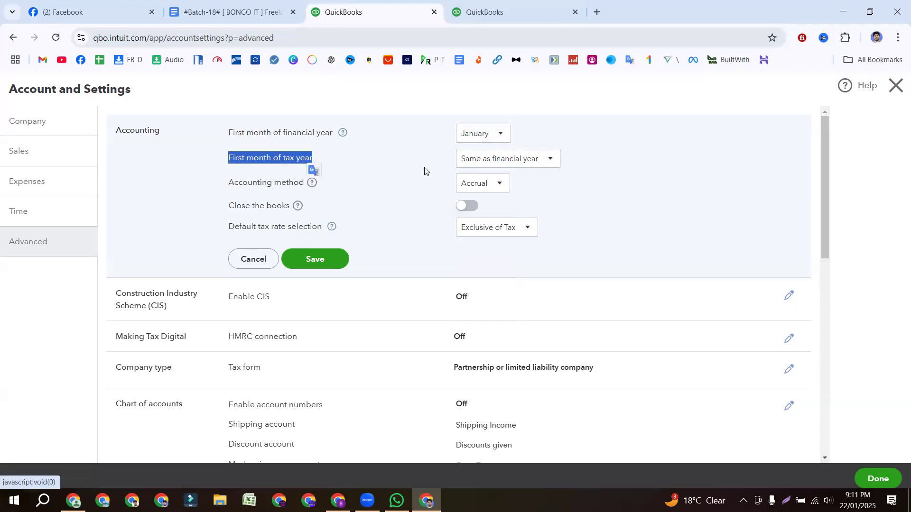
{"action": "left_click", "coordinate": [505, 159]}
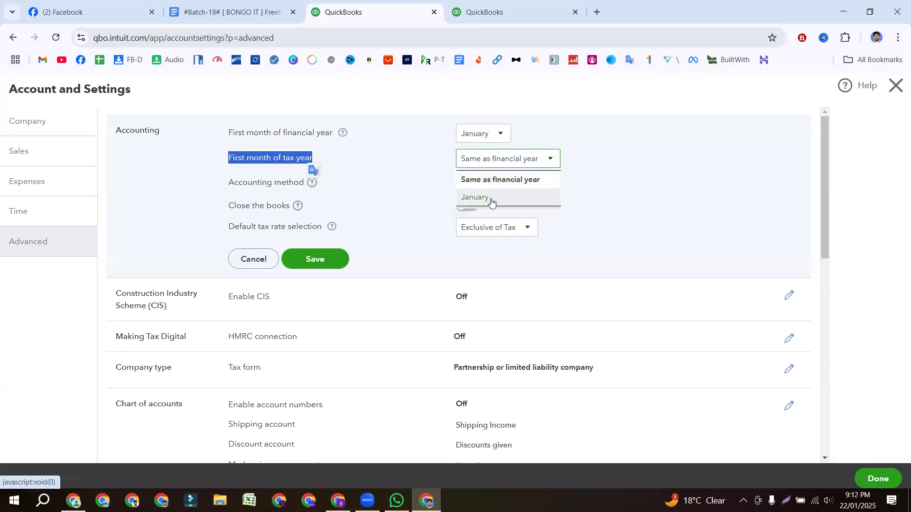
Step: Make the financial year start in July, with the tax year Same as financial year
{"action": "left_click", "coordinate": [483, 135]}
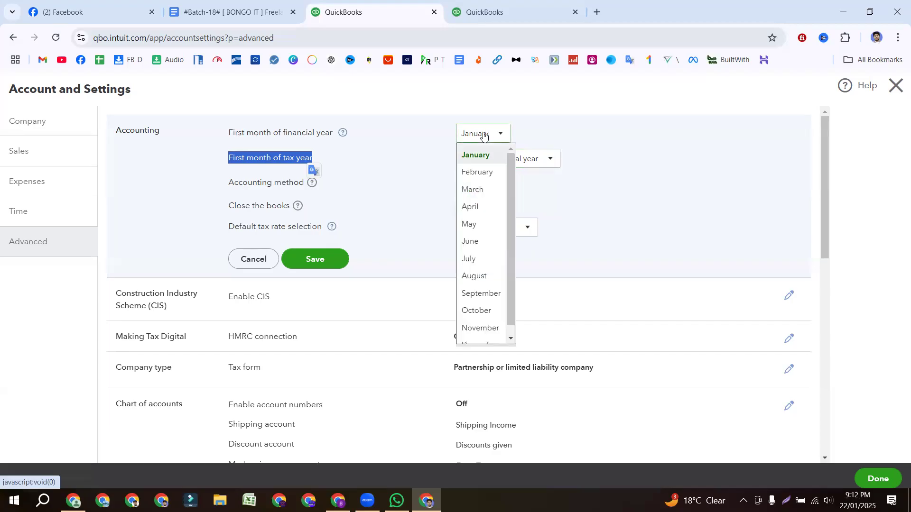
{"action": "left_click", "coordinate": [483, 261]}
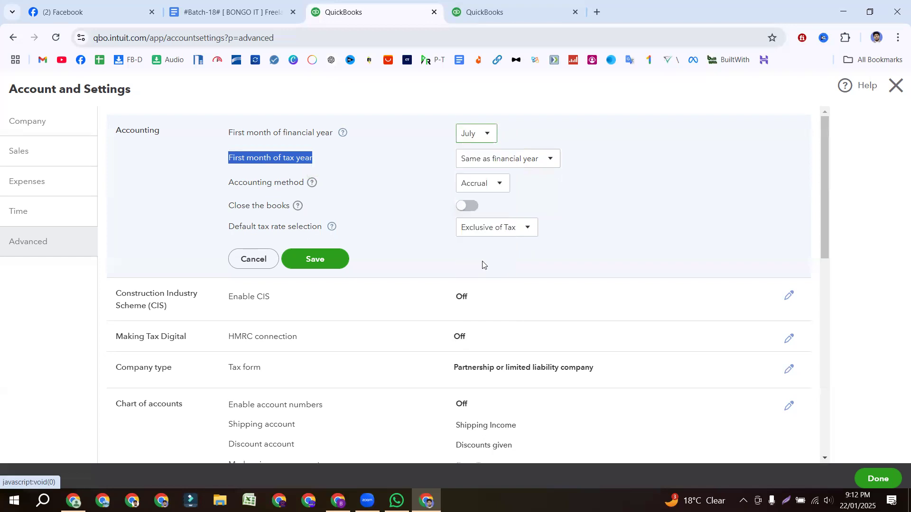
{"action": "left_click", "coordinate": [495, 162]}
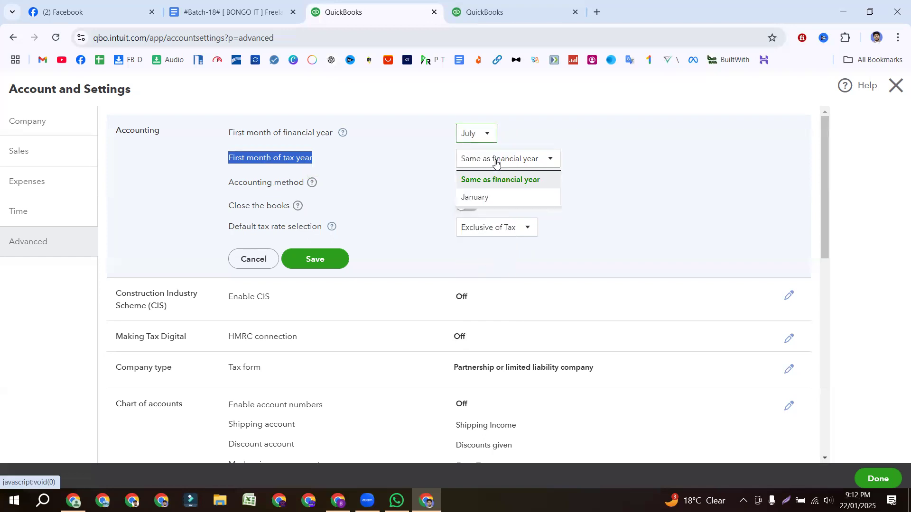
{"action": "left_click", "coordinate": [484, 187]}
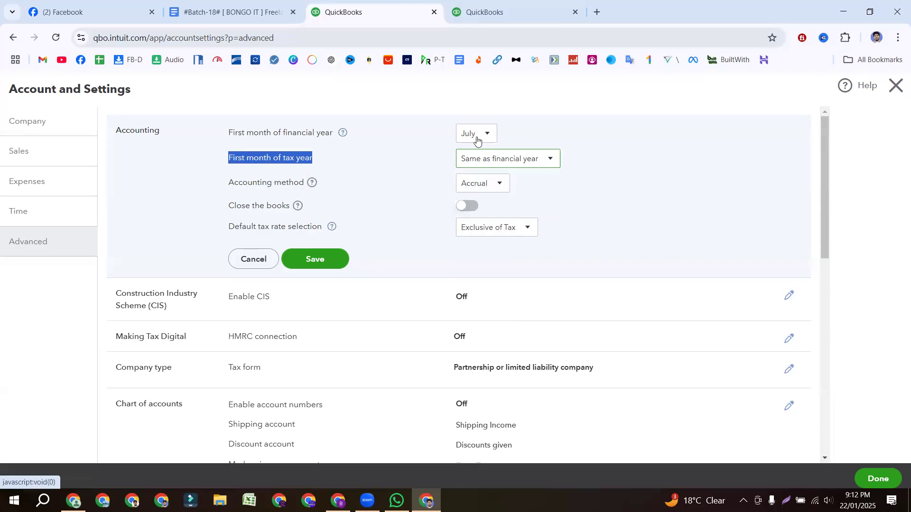
{"action": "left_click", "coordinate": [480, 159]}
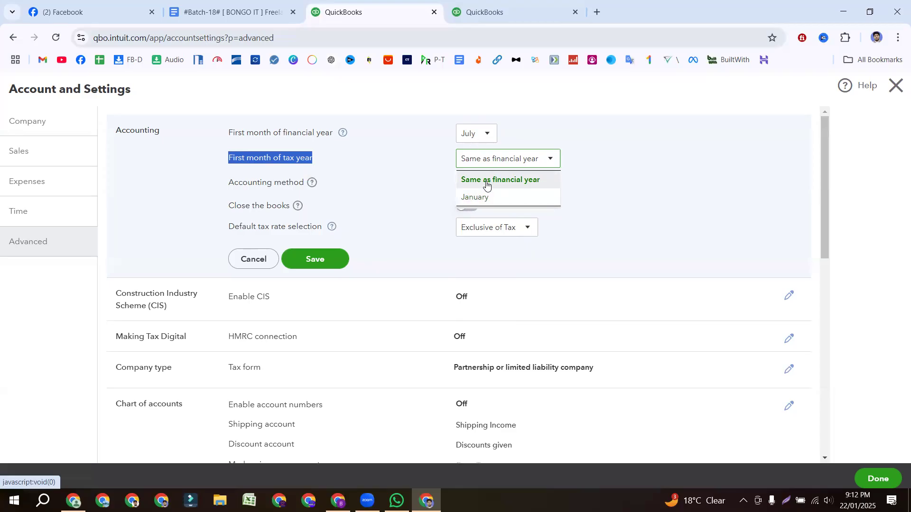
Step: Set the financial year start back to January, keeping the tax year Same as financial year
{"action": "left_click", "coordinate": [477, 136]}
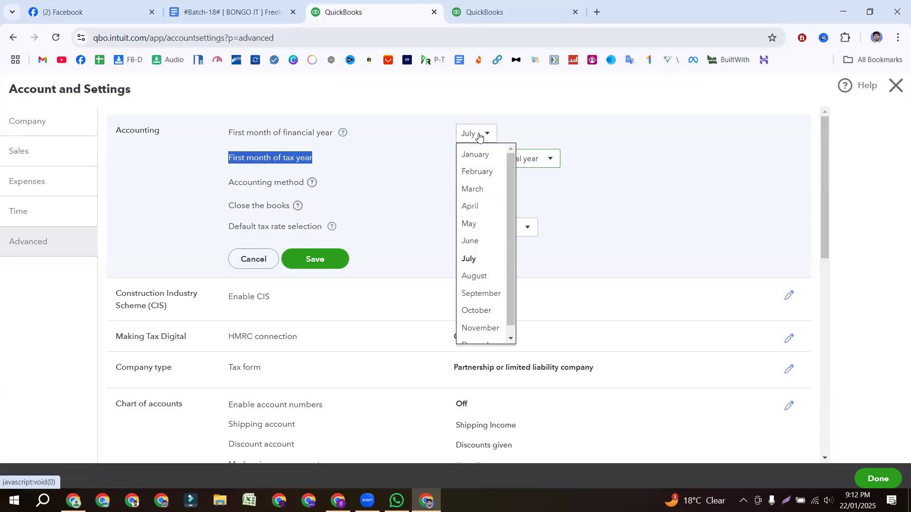
{"action": "left_click", "coordinate": [474, 152]}
{"action": "left_click", "coordinate": [500, 159]}
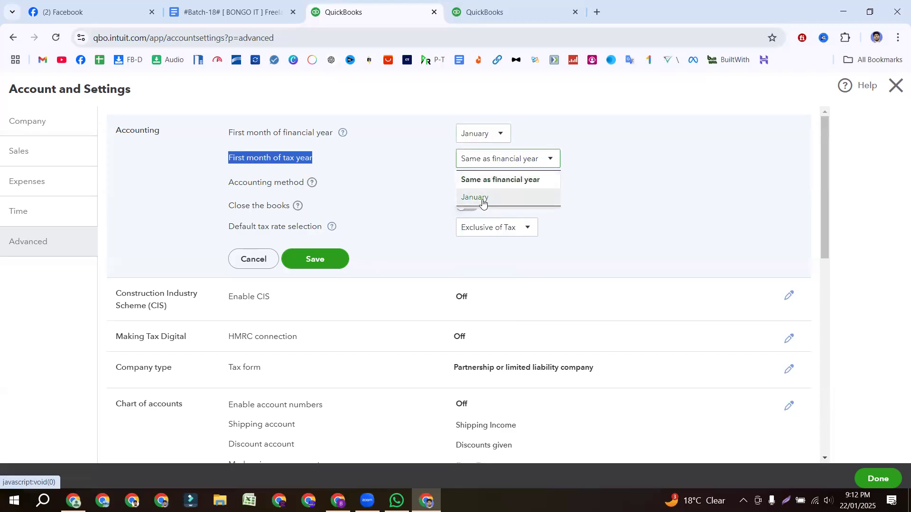
{"action": "left_click", "coordinate": [486, 182]}
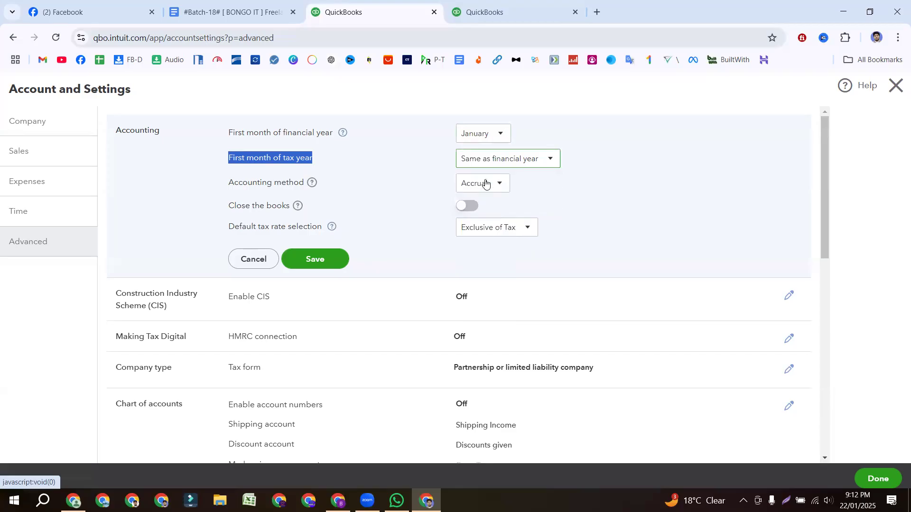
{"action": "left_click", "coordinate": [371, 184]}
Step: Highlight the Accounting method label and show the Accrual and Cash choices
{"action": "left_click_drag", "start_coordinate": [228, 185], "coordinate": [307, 184]}
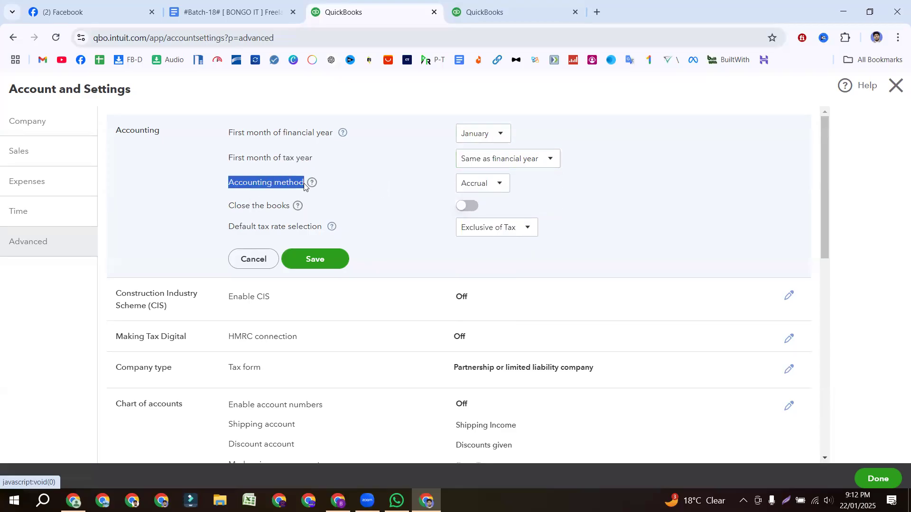
{"action": "left_click", "coordinate": [485, 186]}
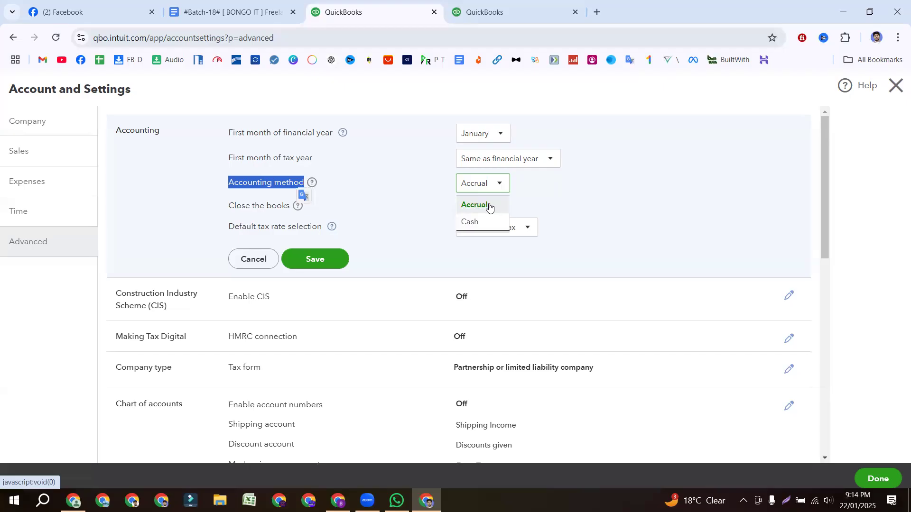
Step: Keep Accrual as the accounting method, then highlight the Close the books label
{"action": "left_click", "coordinate": [475, 204]}
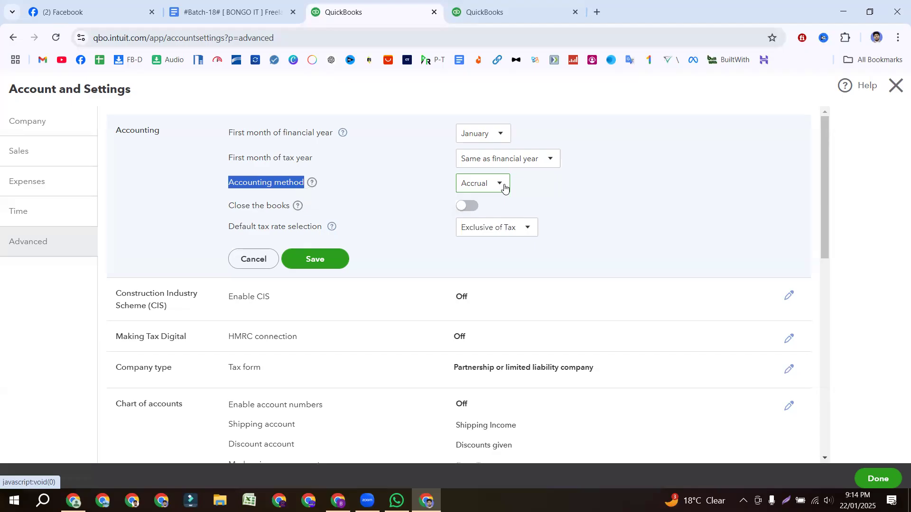
{"action": "left_click", "coordinate": [494, 188]}
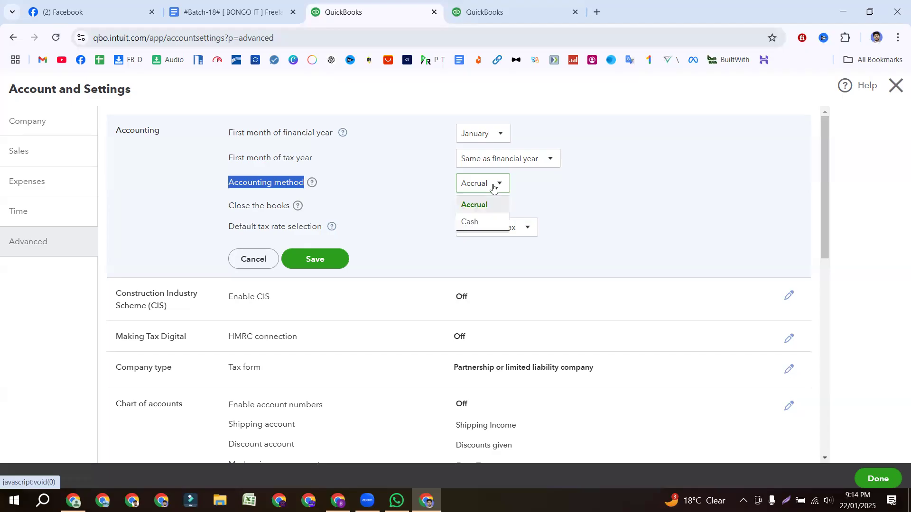
{"action": "left_click", "coordinate": [484, 208]}
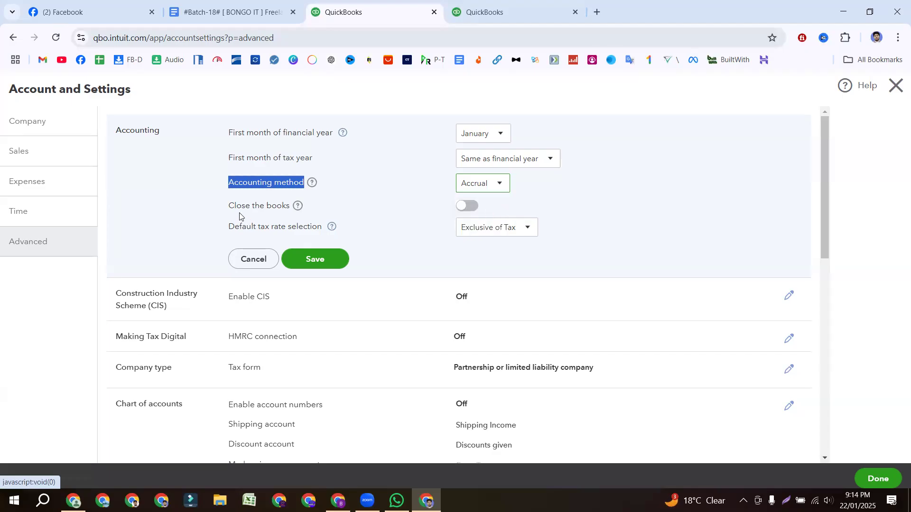
{"action": "left_click", "coordinate": [287, 213]}
{"action": "left_click_drag", "start_coordinate": [287, 213], "coordinate": [231, 212]}
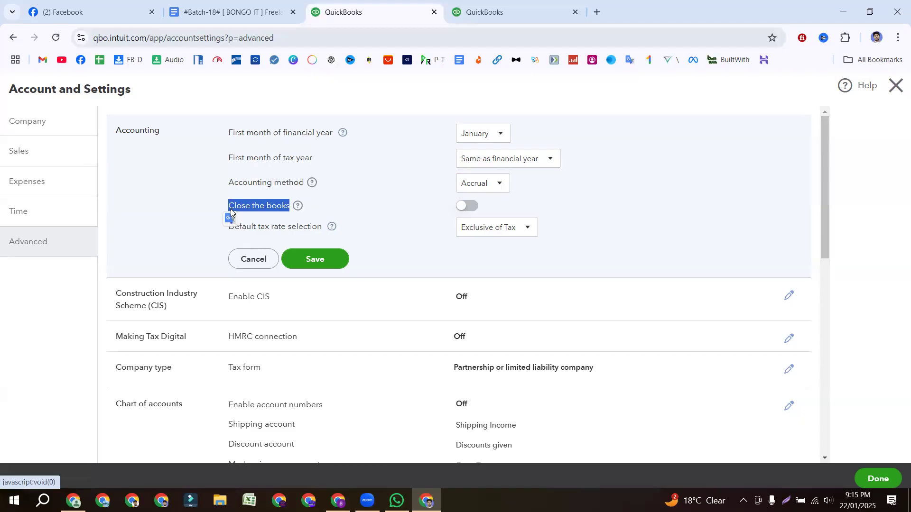
Step: Point out the Close the books label, then switch Close the books on
{"action": "left_click", "coordinate": [354, 208]}
{"action": "left_click_drag", "start_coordinate": [290, 209], "coordinate": [227, 217]}
{"action": "left_click", "coordinate": [288, 214]}
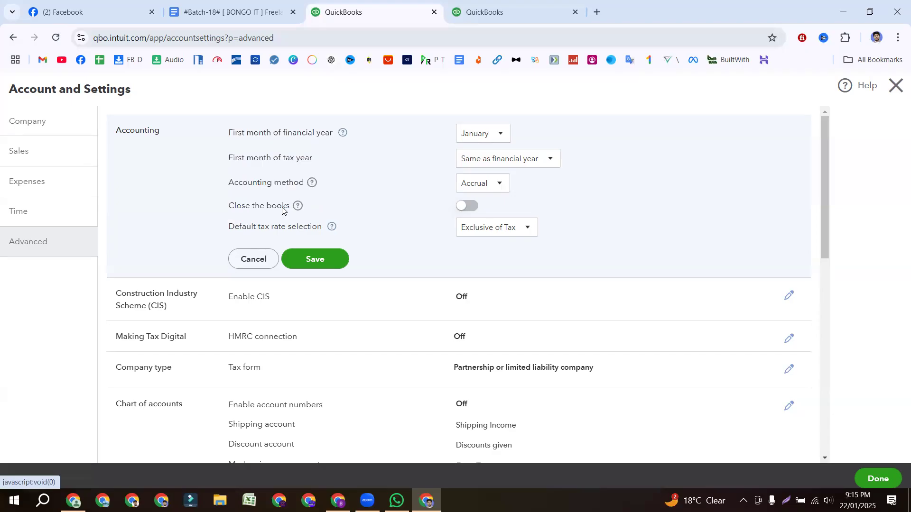
{"action": "left_click_drag", "start_coordinate": [290, 210], "coordinate": [227, 214]}
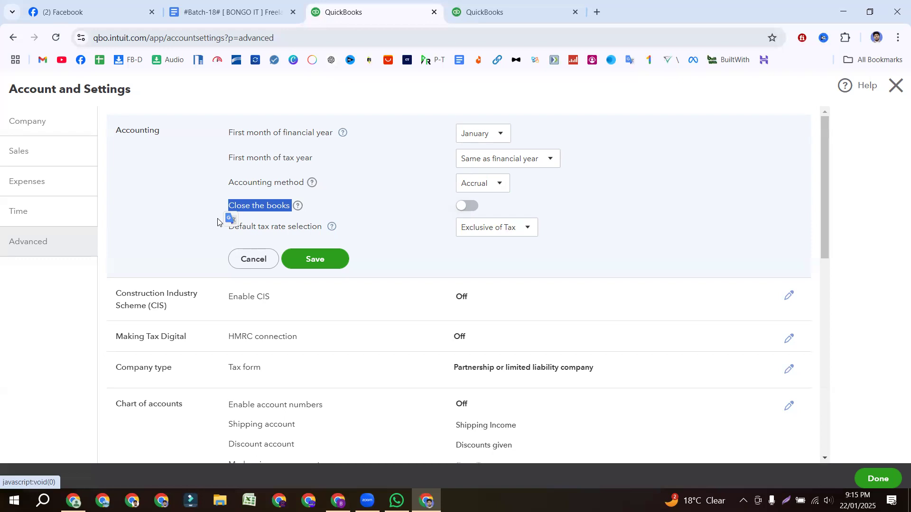
{"action": "left_click", "coordinate": [363, 215]}
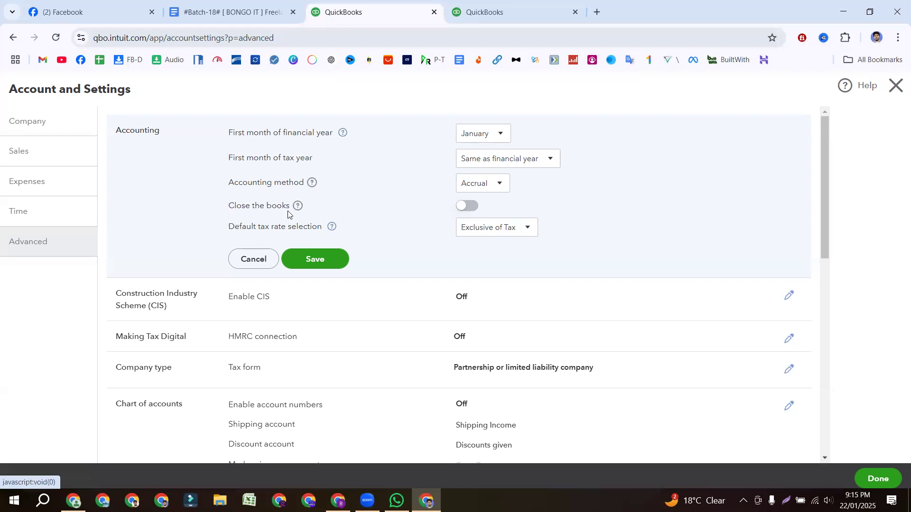
{"action": "left_click_drag", "start_coordinate": [290, 208], "coordinate": [228, 207]}
{"action": "left_click", "coordinate": [243, 208]}
{"action": "left_click", "coordinate": [464, 210]}
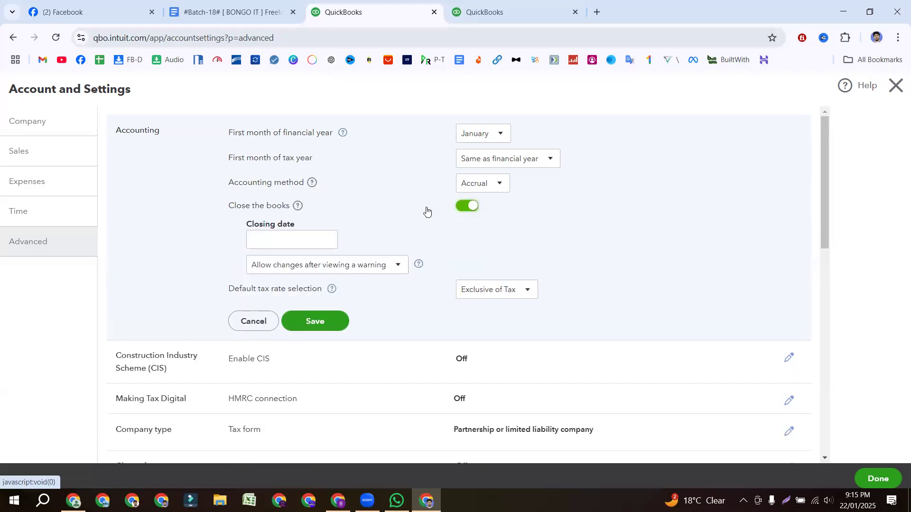
Step: Toggle Close the books off and back on, then bring up the Closing date calendar
{"action": "left_click", "coordinate": [283, 239]}
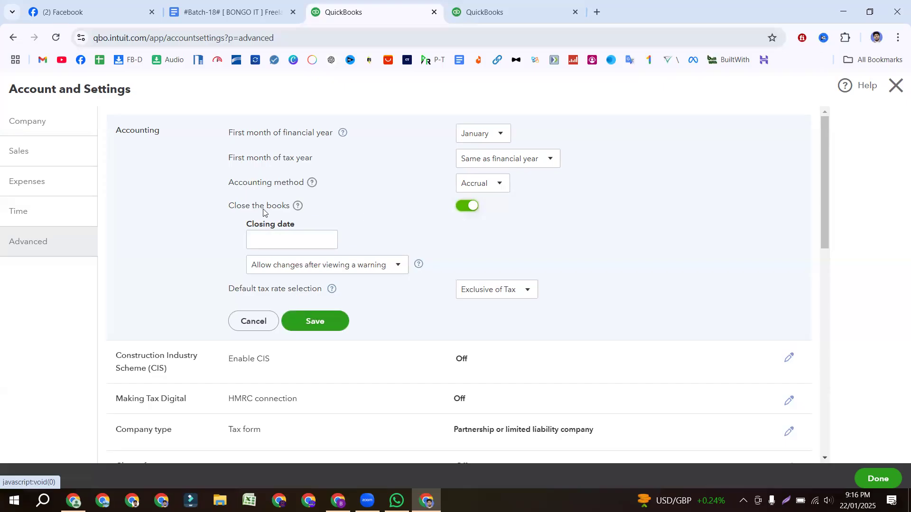
{"action": "left_click", "coordinate": [465, 207]}
{"action": "left_click", "coordinate": [465, 207]}
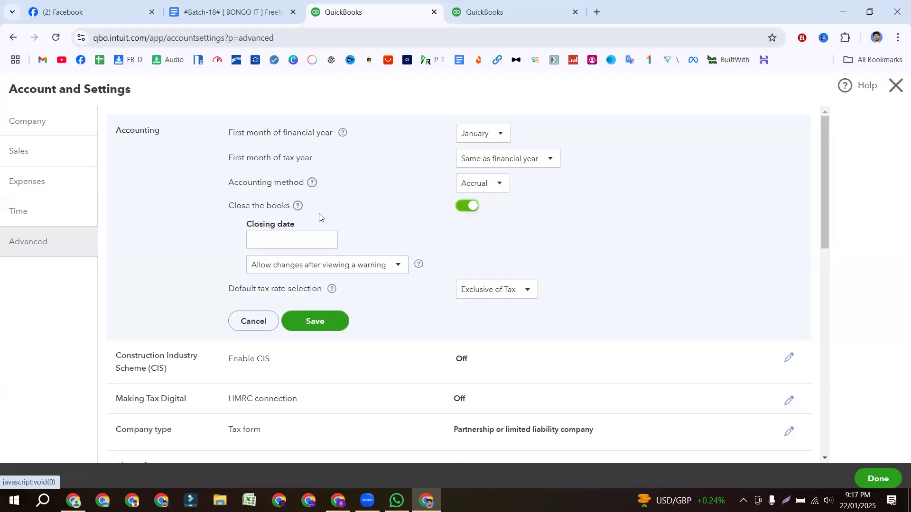
{"action": "left_click", "coordinate": [329, 239]}
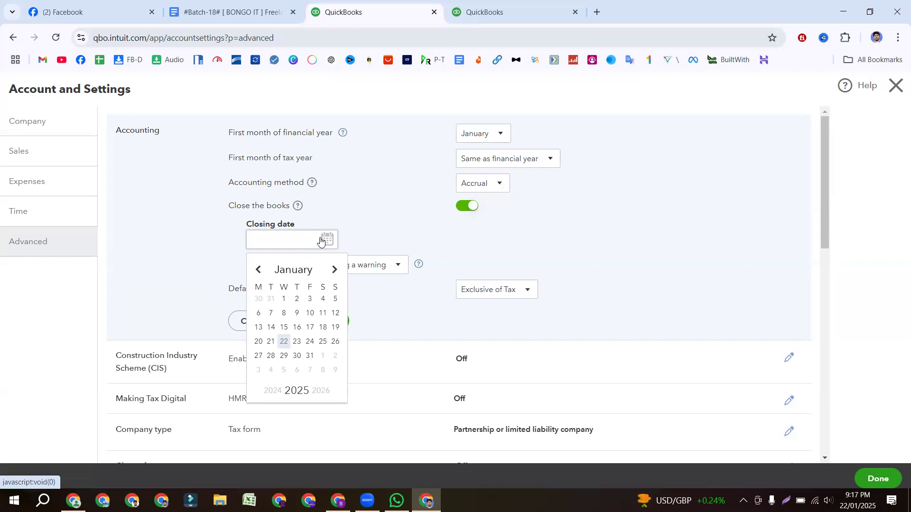
Step: Go back to December 2024 and pick 31 as the closing date
{"action": "left_click", "coordinate": [260, 269]}
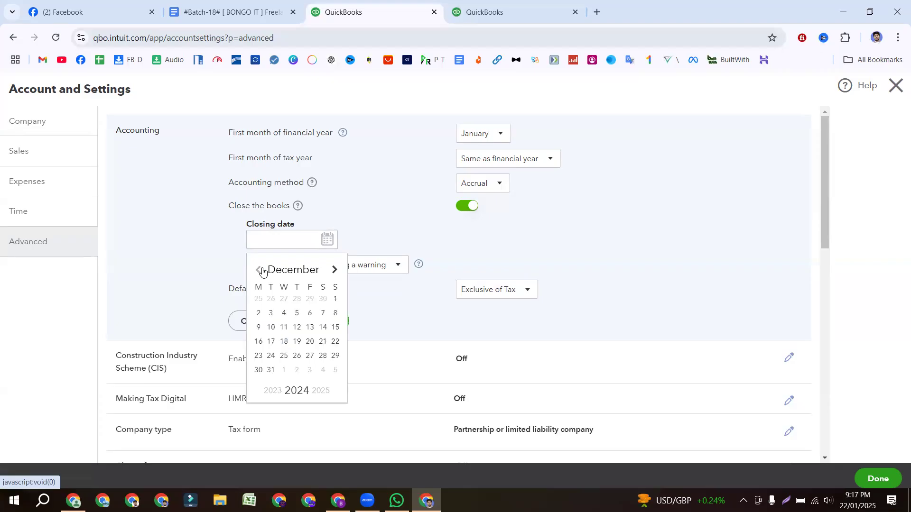
{"action": "left_click", "coordinate": [271, 371]}
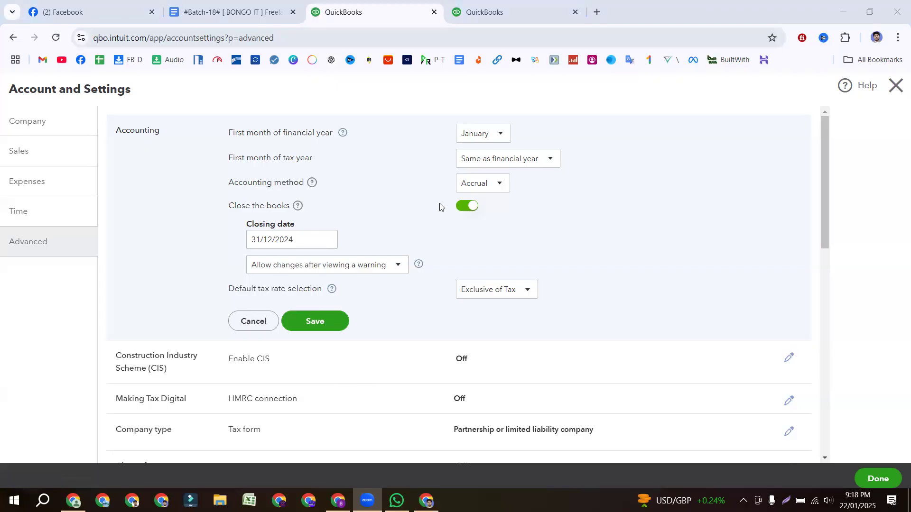
{"action": "left_click_drag", "start_coordinate": [229, 207], "coordinate": [288, 209]}
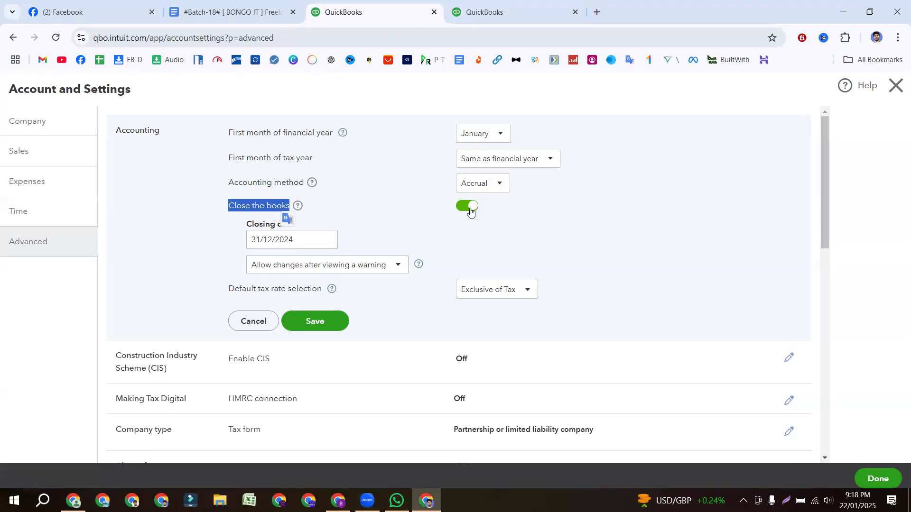
{"action": "left_click", "coordinate": [470, 210]}
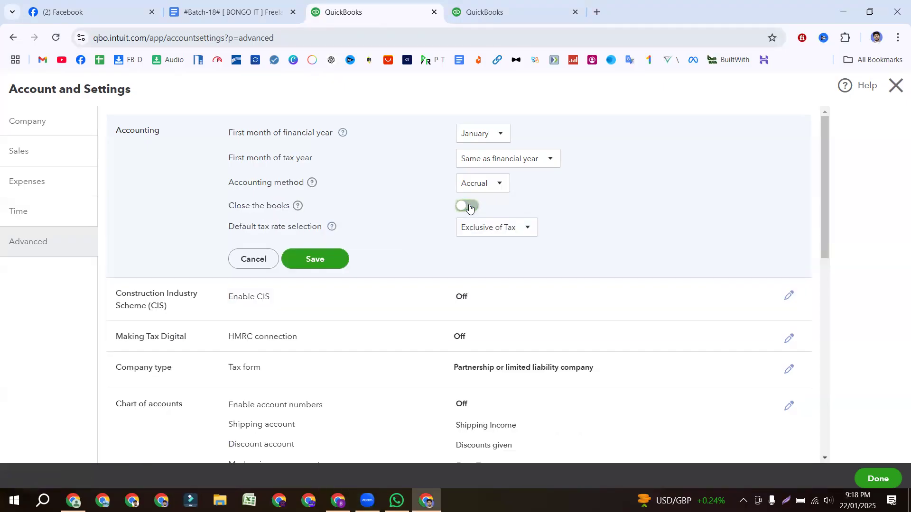
{"action": "left_click", "coordinate": [470, 208]}
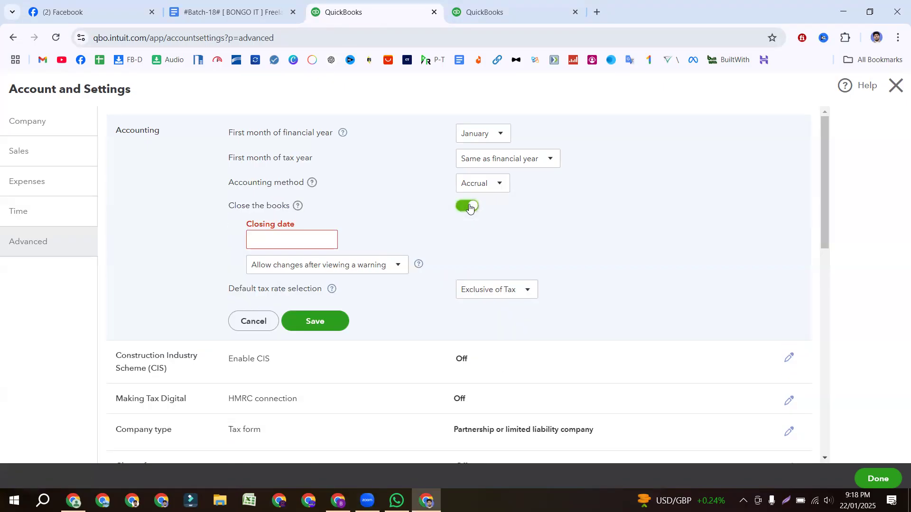
{"action": "left_click", "coordinate": [326, 242]}
{"action": "left_click", "coordinate": [258, 270]}
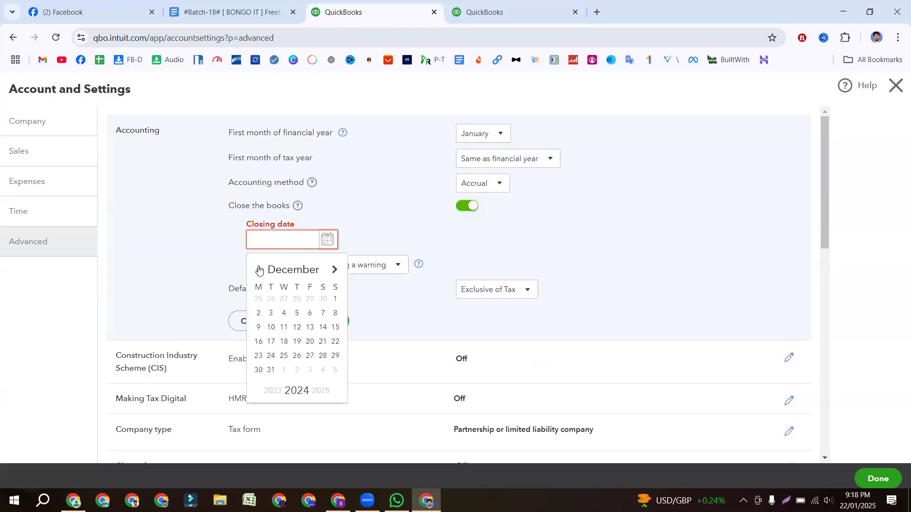
{"action": "left_click", "coordinate": [270, 372]}
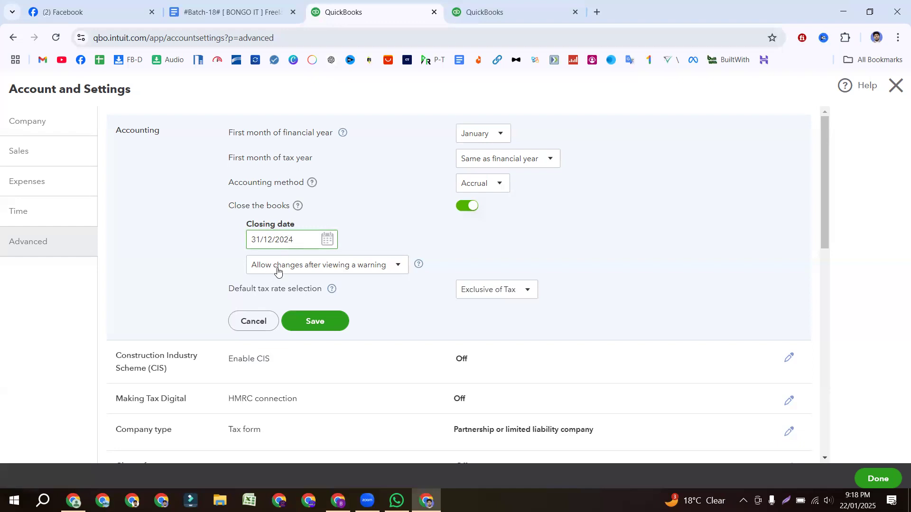
{"action": "left_click", "coordinate": [393, 268]}
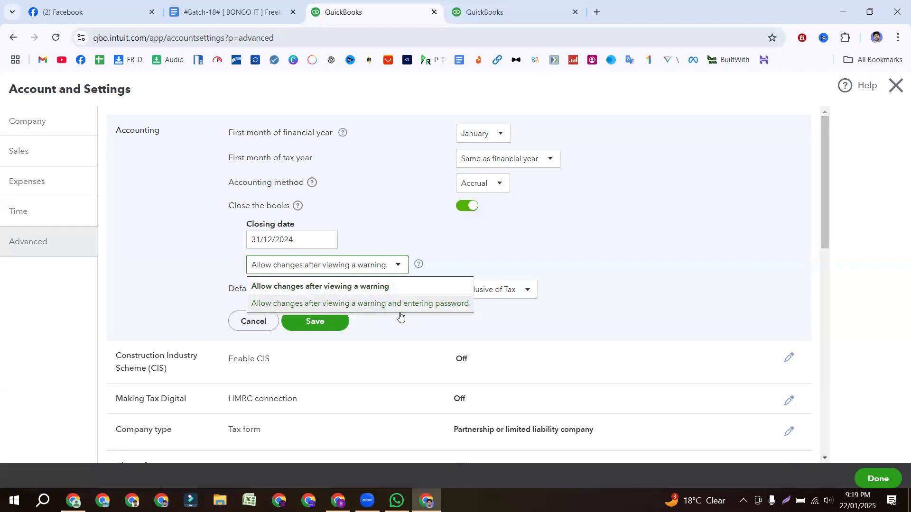
{"action": "left_click", "coordinate": [350, 292]}
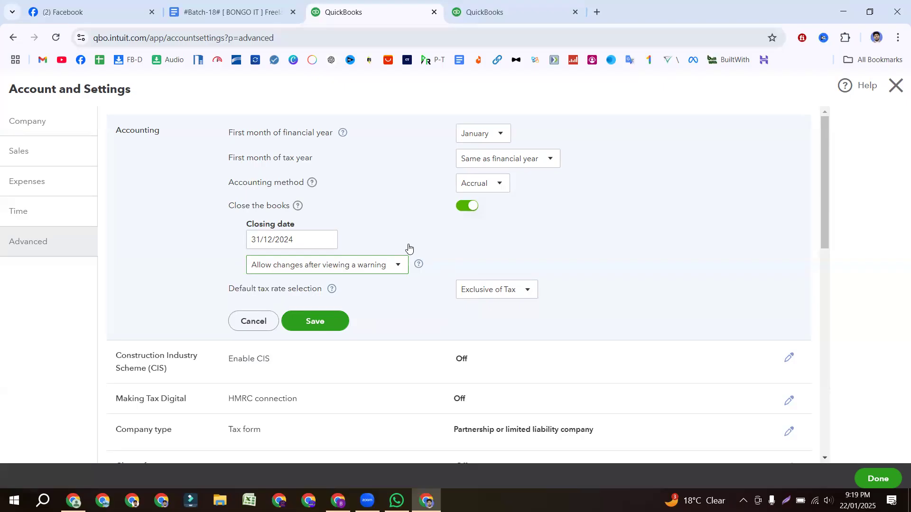
Step: Switch Close the books off and keep Accrual as the accounting method
{"action": "left_click", "coordinate": [469, 208]}
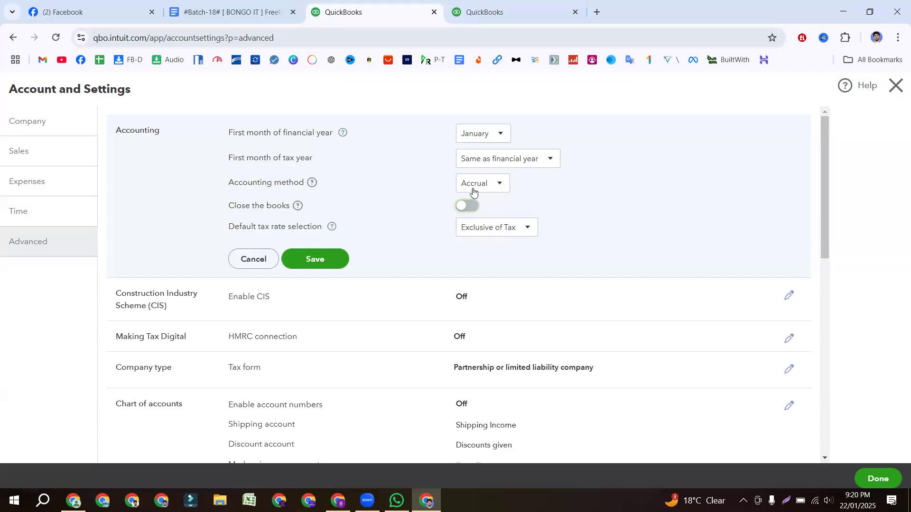
{"action": "left_click", "coordinate": [495, 185]}
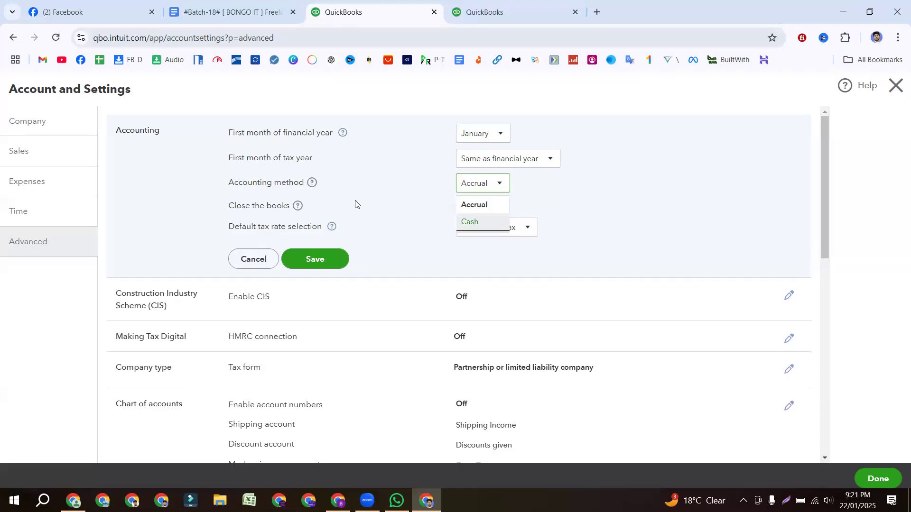
{"action": "left_click", "coordinate": [470, 205]}
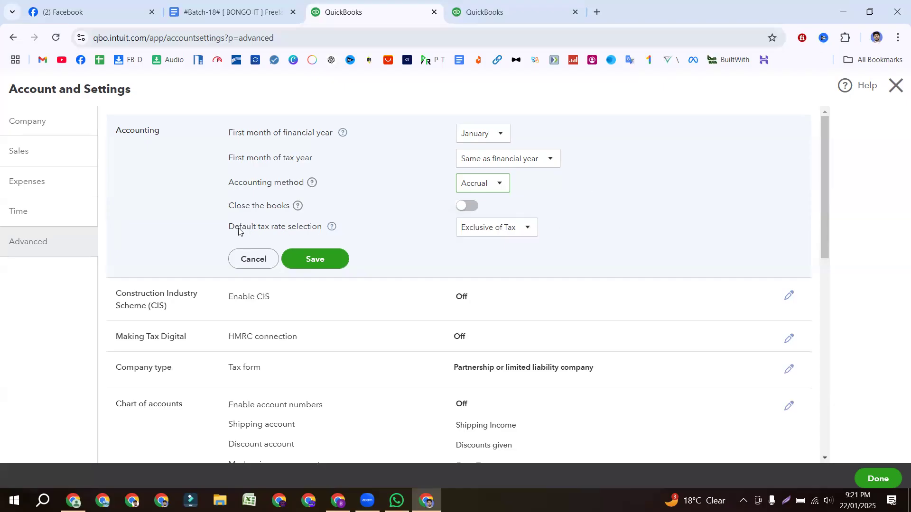
Step: Point out the accounting setting names, then show the Default tax rate options
{"action": "left_click_drag", "start_coordinate": [224, 233], "coordinate": [332, 228]}
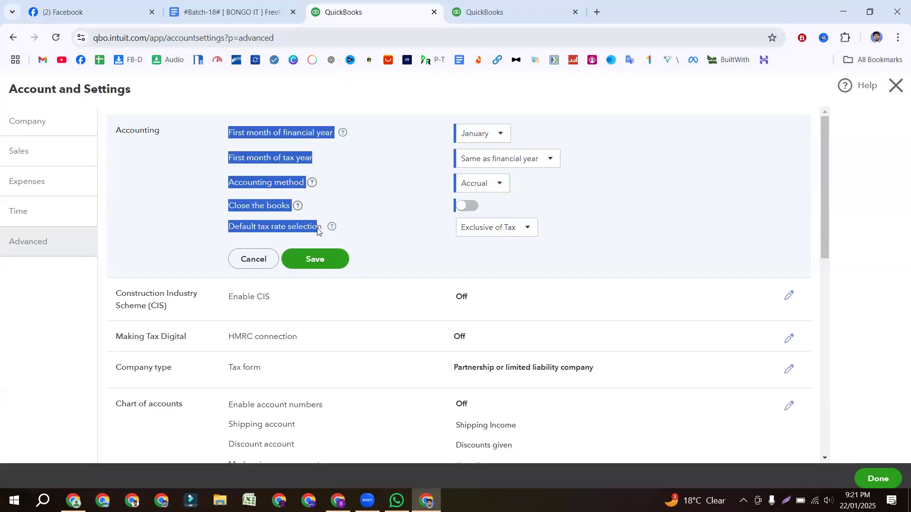
{"action": "left_click", "coordinate": [377, 225]}
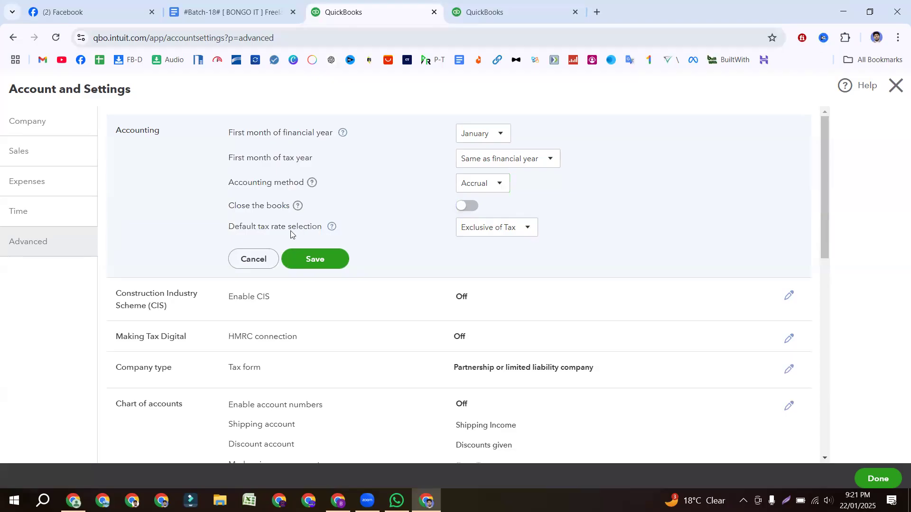
{"action": "left_click", "coordinate": [515, 234]}
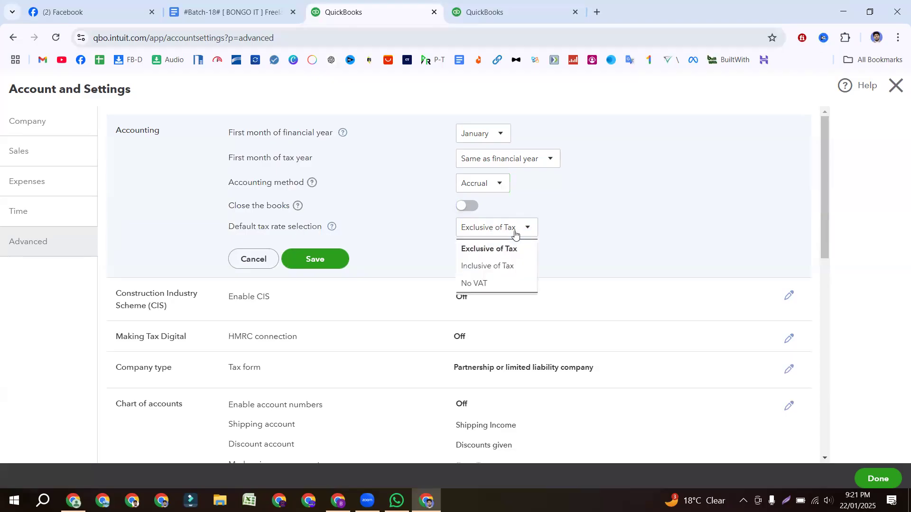
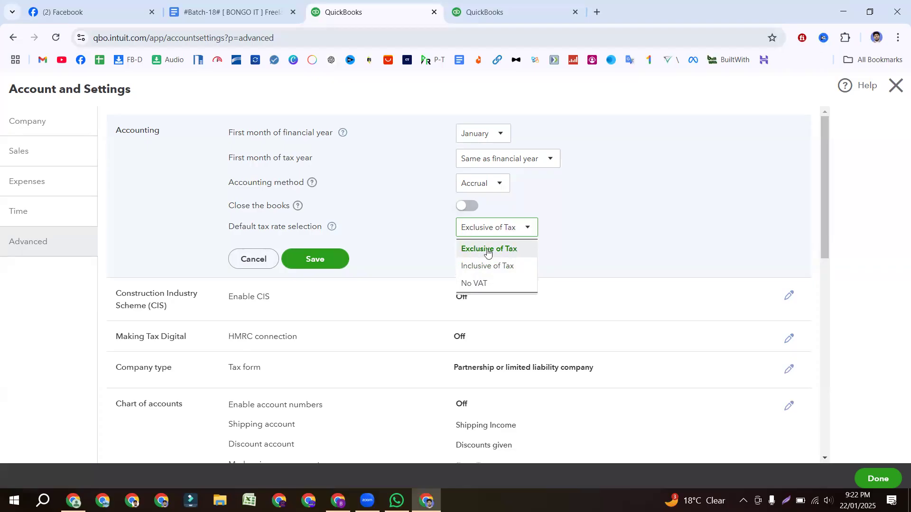
Step: Leave the default tax rate on Exclusive of Tax and save the Accounting section
{"action": "left_click", "coordinate": [488, 253]}
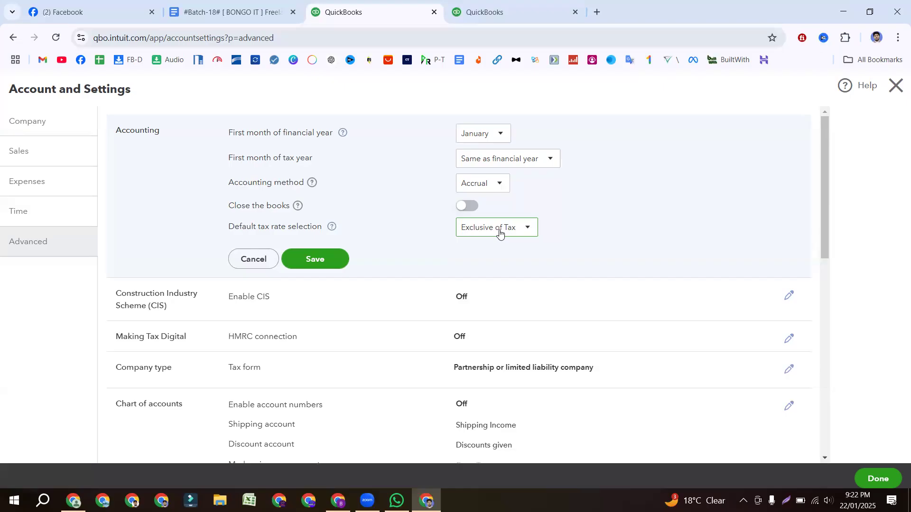
{"action": "left_click", "coordinate": [320, 262]}
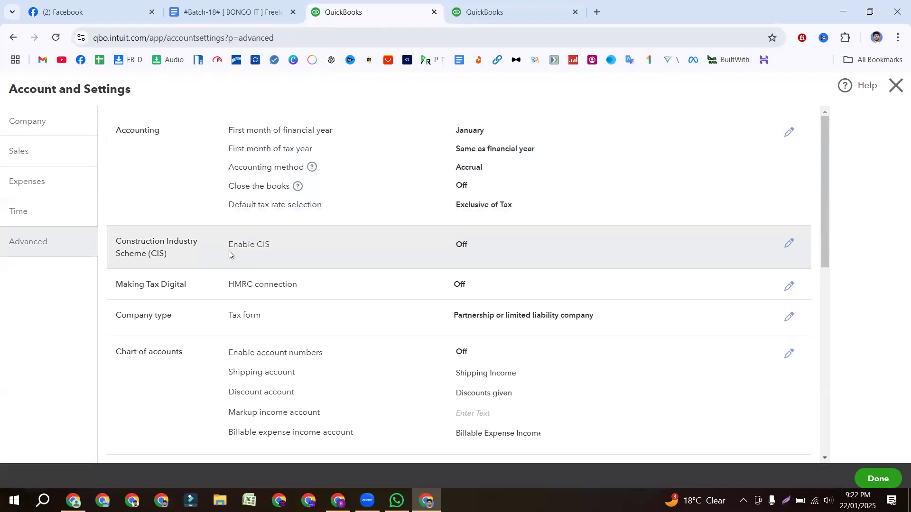
Step: Edit the CIS row, switch Enable CIS on, and visit the UTR, PAYE and Accounts Office fields
{"action": "left_click", "coordinate": [789, 243]}
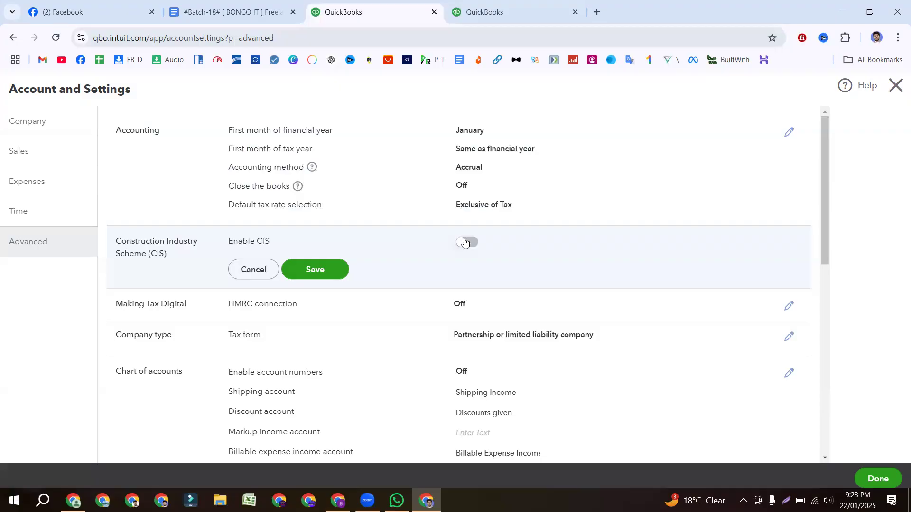
{"action": "left_click", "coordinate": [465, 243]}
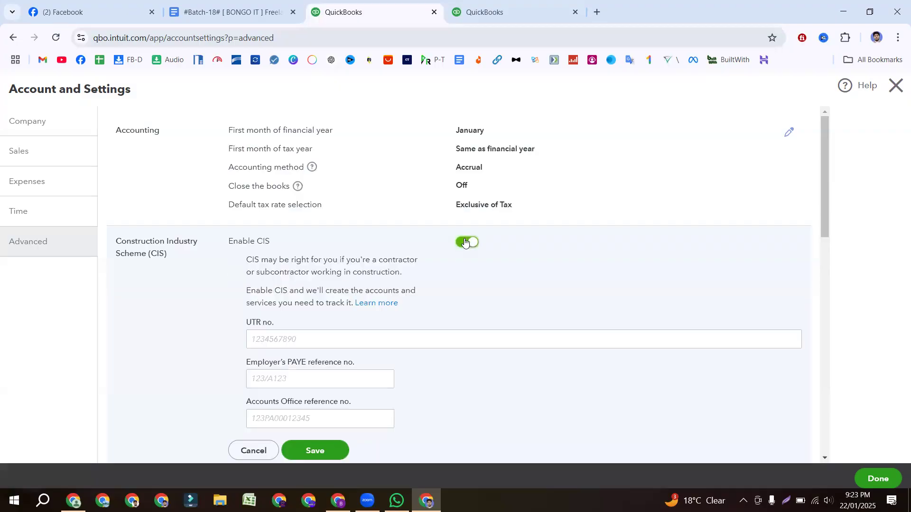
{"action": "scroll", "coordinate": [361, 265], "scroll_direction": "down", "scroll_amount": 1}
{"action": "left_click", "coordinate": [271, 282]}
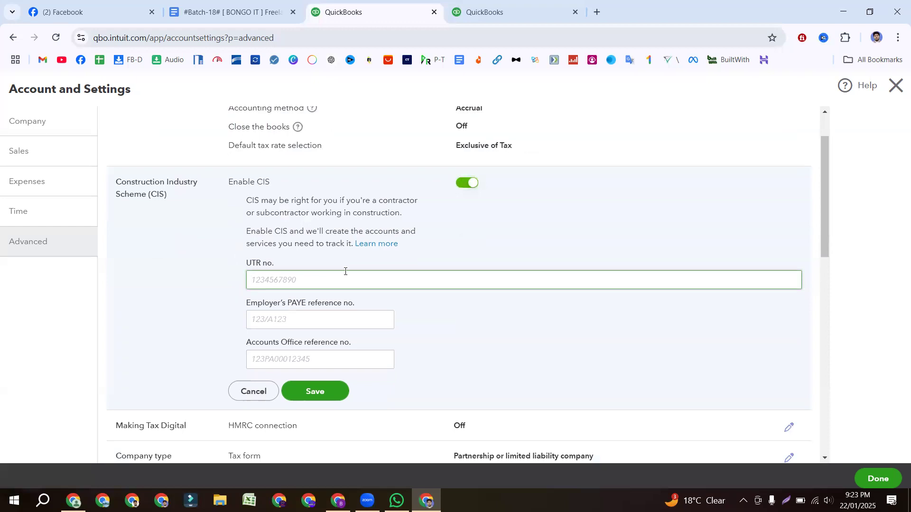
{"action": "left_click", "coordinate": [283, 321]}
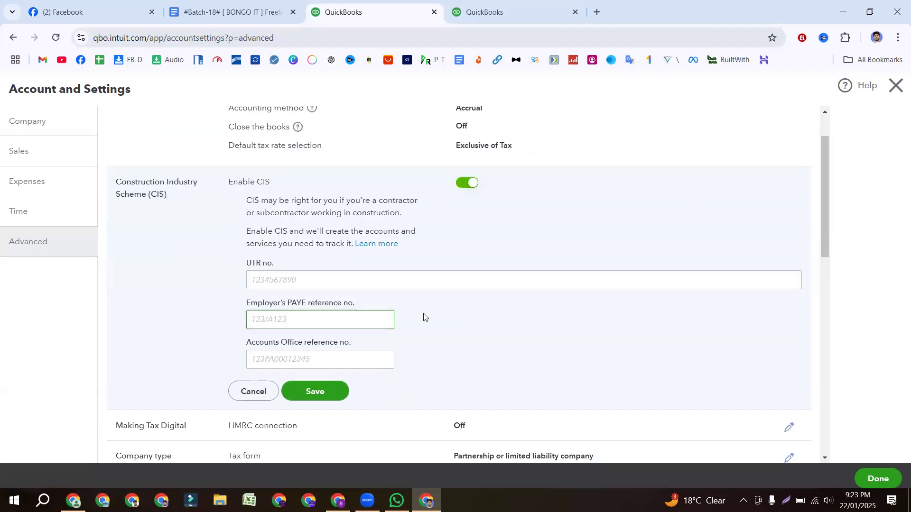
{"action": "left_click", "coordinate": [279, 357]}
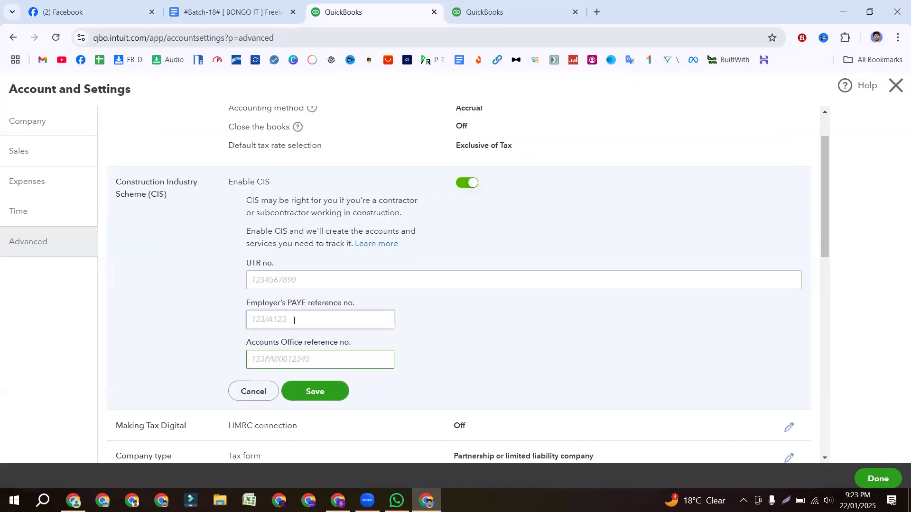
Step: Highlight the Construction Industry Scheme (CIS) heading, then switch CIS back off
{"action": "scroll", "coordinate": [294, 321], "scroll_direction": "up", "scroll_amount": 1}
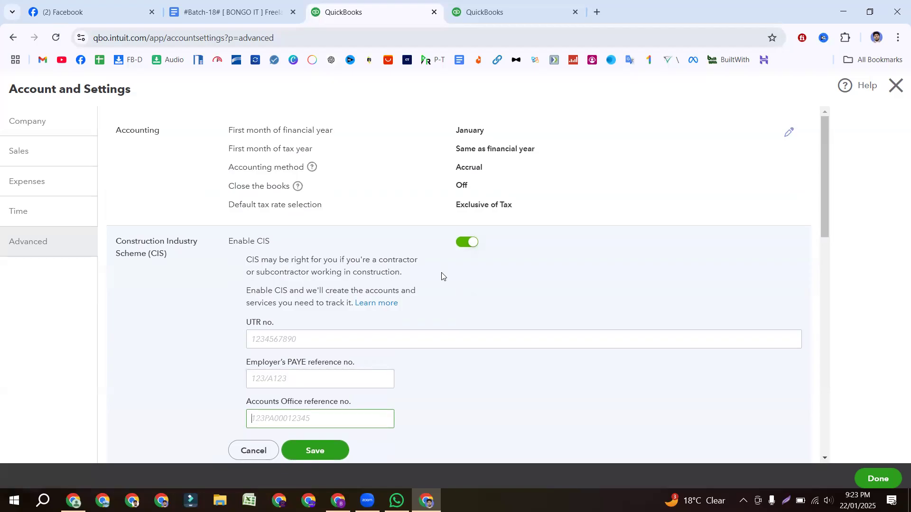
{"action": "scroll", "coordinate": [442, 277], "scroll_direction": "down", "scroll_amount": 1}
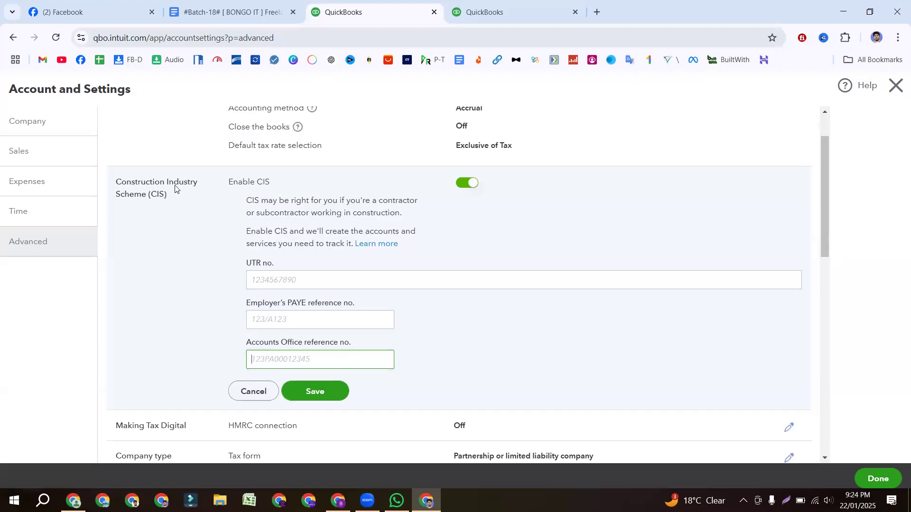
{"action": "left_click_drag", "start_coordinate": [168, 199], "coordinate": [113, 183]}
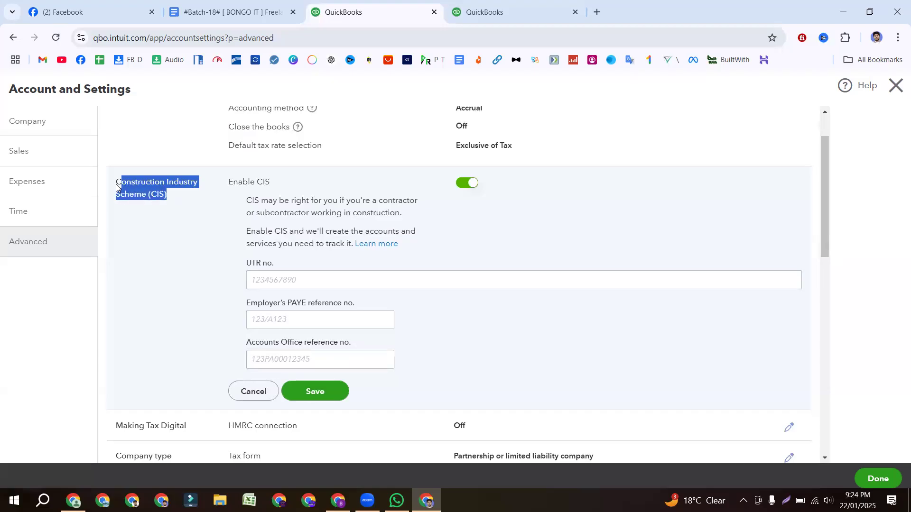
{"action": "left_click", "coordinate": [159, 289]}
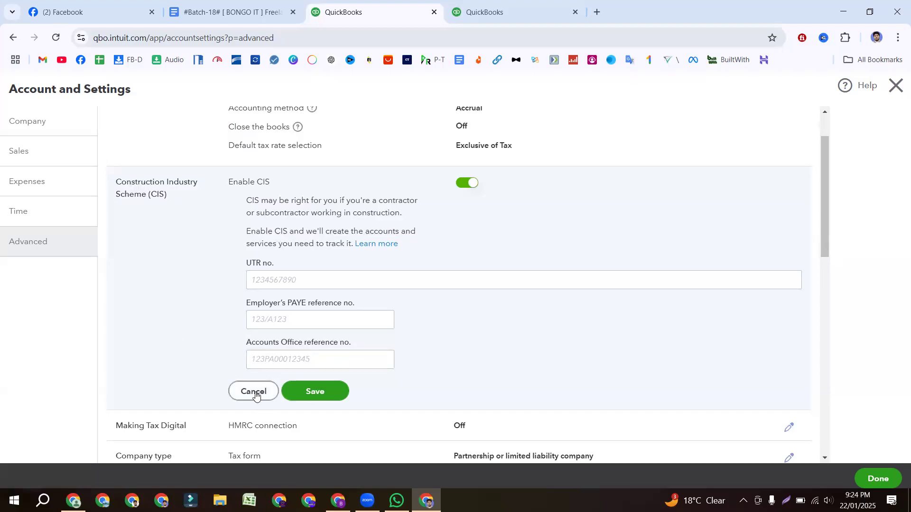
{"action": "left_click", "coordinate": [473, 188]}
Step: Save CIS as Off and open the Making Tax Digital settings
{"action": "left_click", "coordinate": [316, 211]}
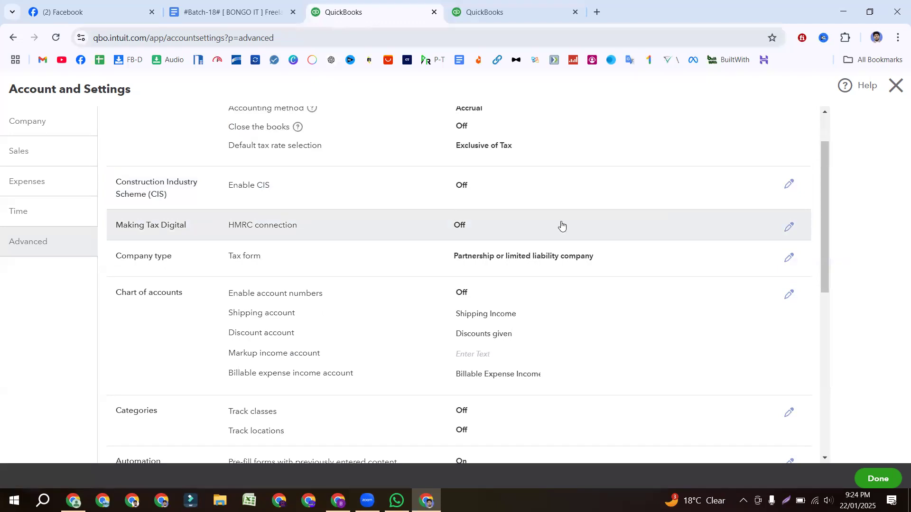
{"action": "left_click", "coordinate": [790, 229]}
{"action": "left_click_drag", "start_coordinate": [228, 230], "coordinate": [251, 230]}
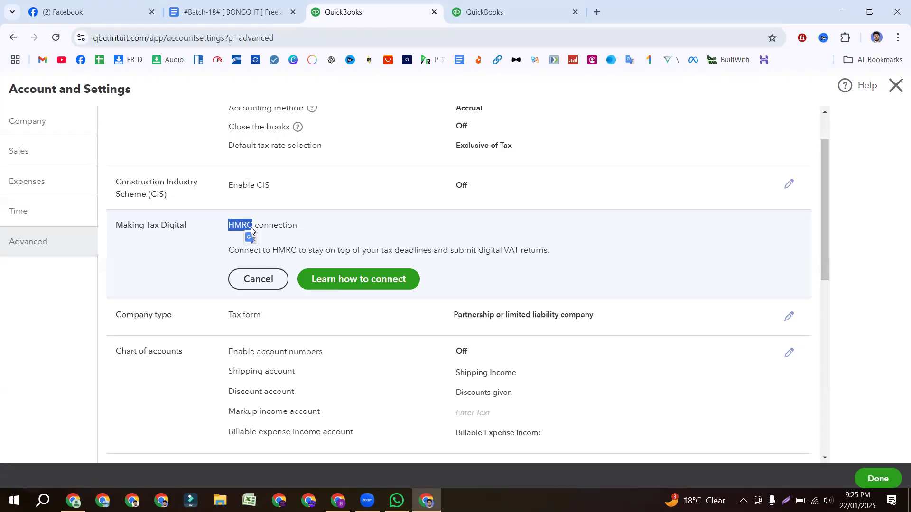
Step: Highlight the HMRC connection text and its description sentence in Making Tax Digital
{"action": "left_click", "coordinate": [303, 229]}
{"action": "left_click_drag", "start_coordinate": [303, 229], "coordinate": [114, 232]}
{"action": "left_click", "coordinate": [188, 224]}
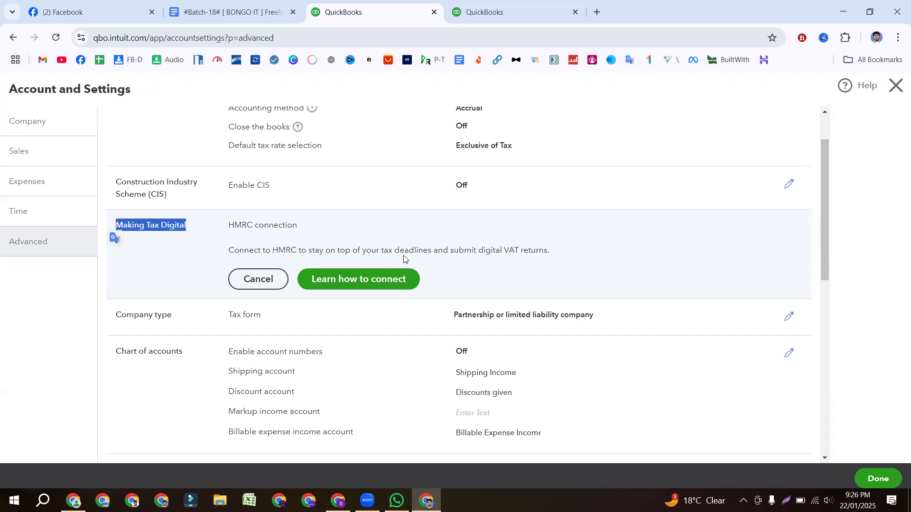
{"action": "left_click_drag", "start_coordinate": [327, 259], "coordinate": [554, 256]}
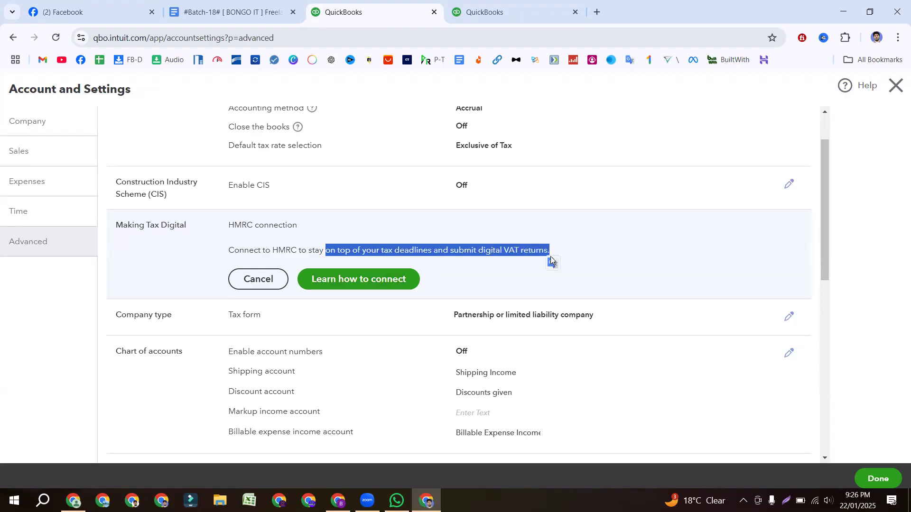
Step: Open the 'Learn how to connect' guide and highlight the note about signing in via a new window
{"action": "left_click", "coordinate": [379, 283]}
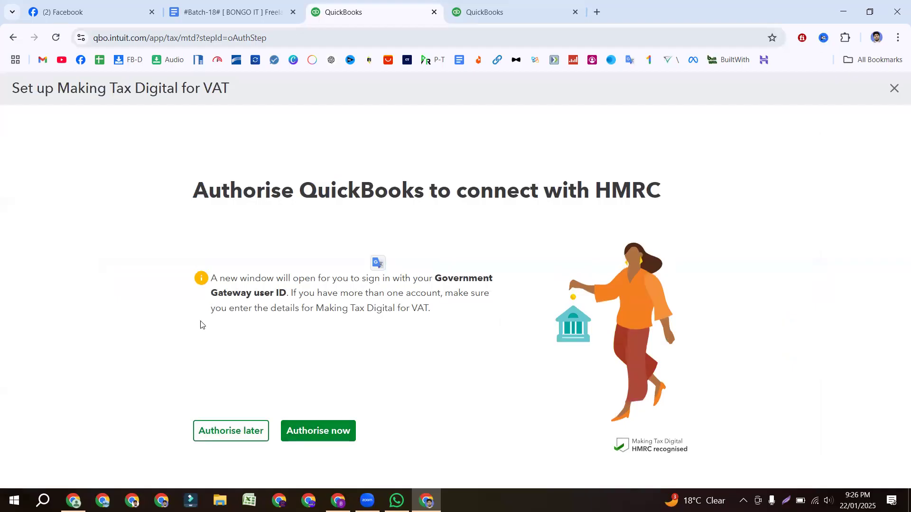
{"action": "left_click_drag", "start_coordinate": [210, 282], "coordinate": [289, 294]}
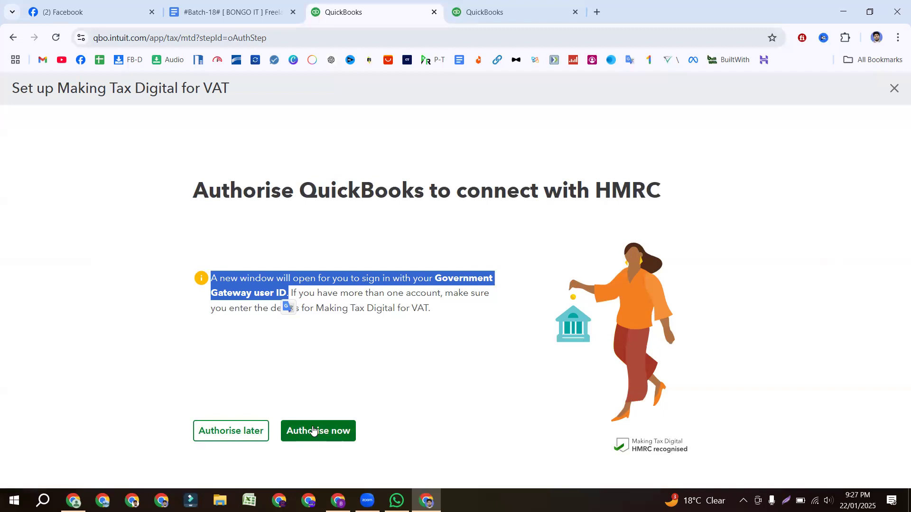
Step: Close the Making Tax Digital setup and go to Account and Settings > Advanced
{"action": "left_click", "coordinate": [895, 95]}
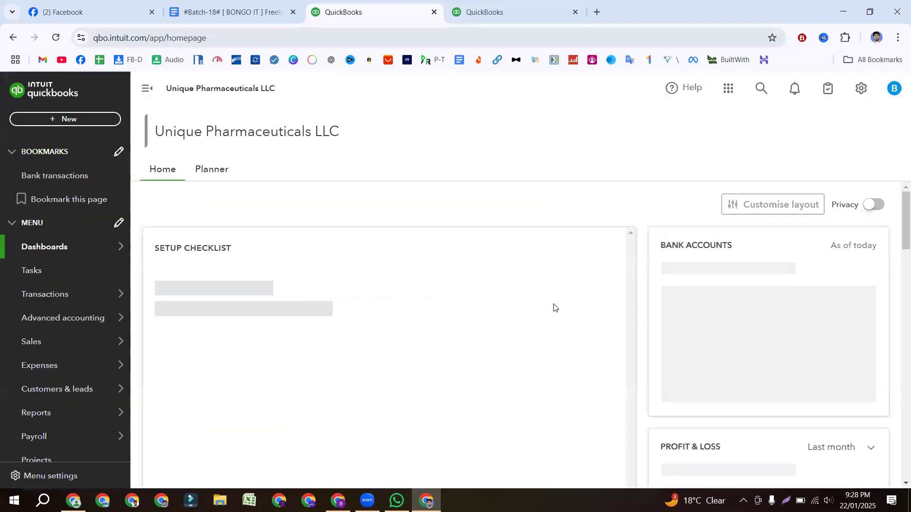
{"action": "left_click", "coordinate": [861, 95]}
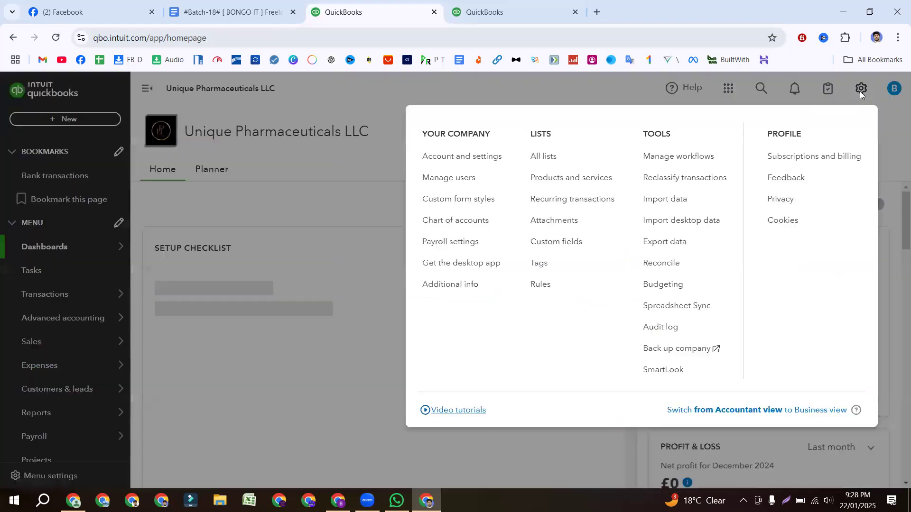
{"action": "left_click", "coordinate": [480, 158]}
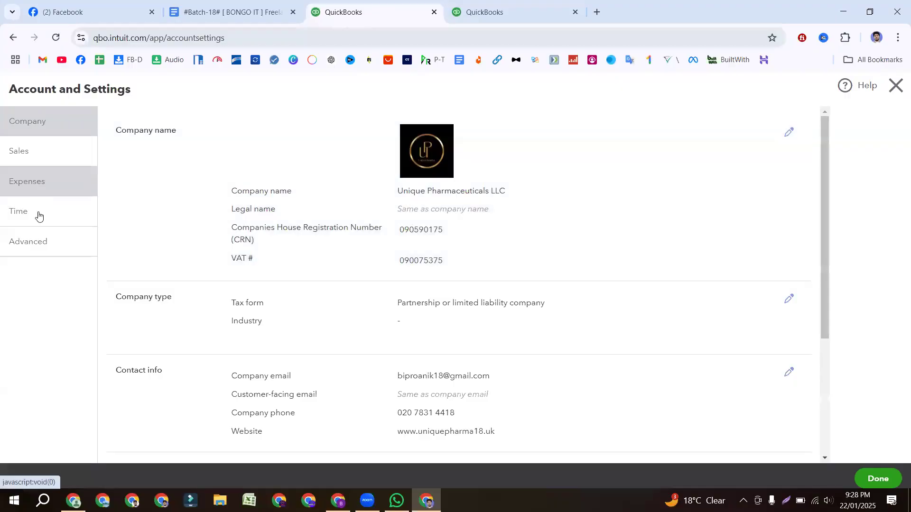
{"action": "left_click", "coordinate": [43, 245]}
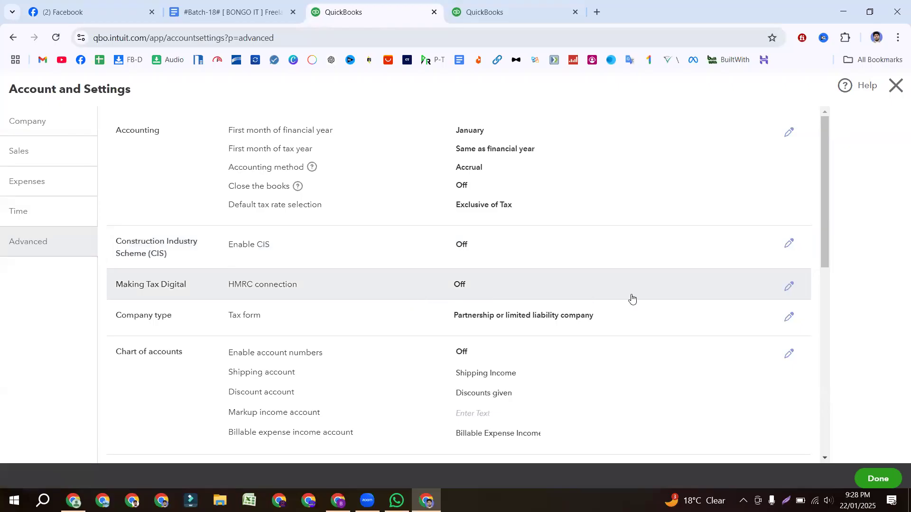
{"action": "left_click", "coordinate": [785, 290]}
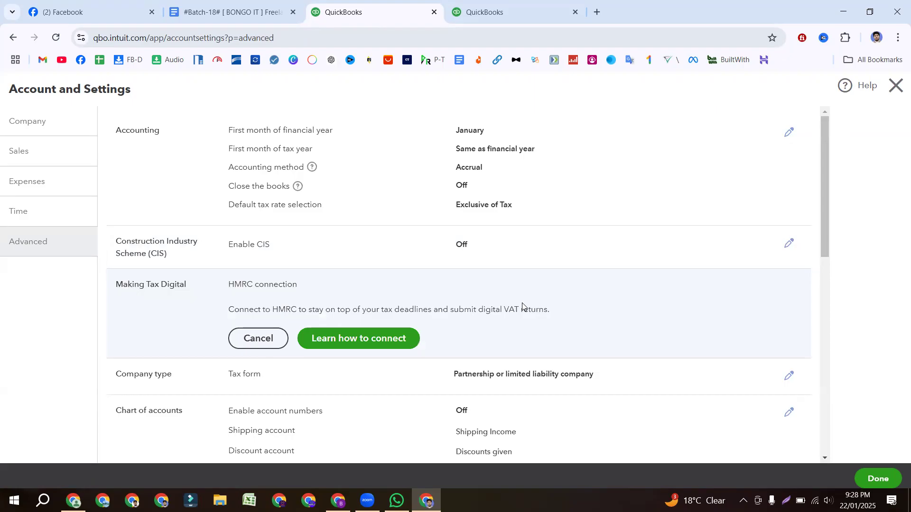
{"action": "left_click", "coordinate": [258, 338]}
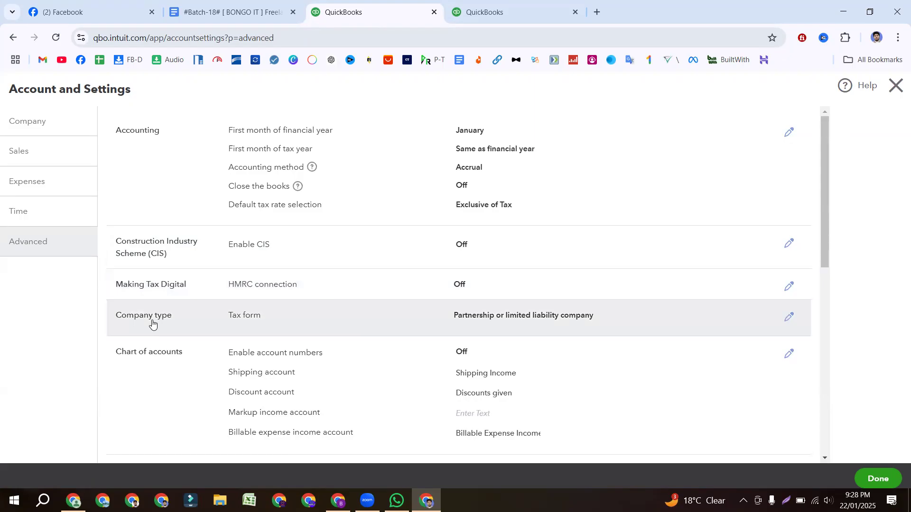
Step: Edit Company type and browse the tax form options without changing them
{"action": "left_click", "coordinate": [789, 319]}
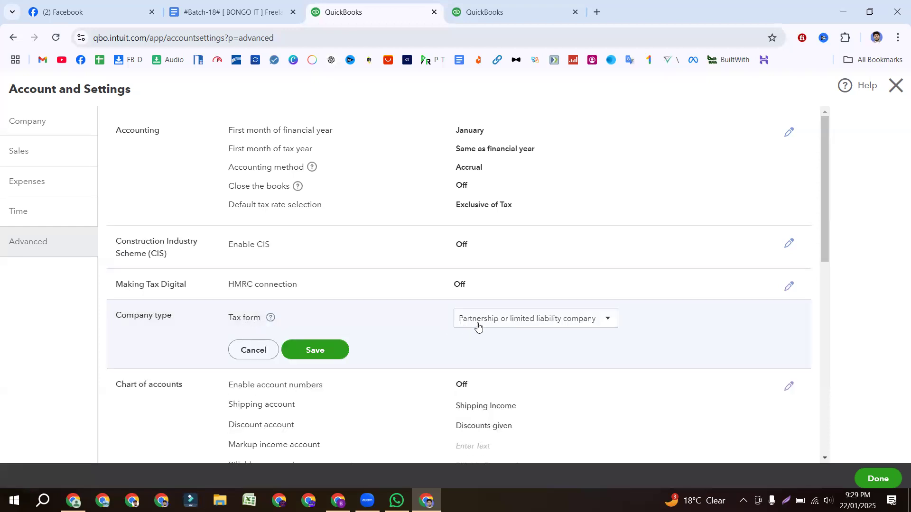
{"action": "left_click", "coordinate": [604, 322]}
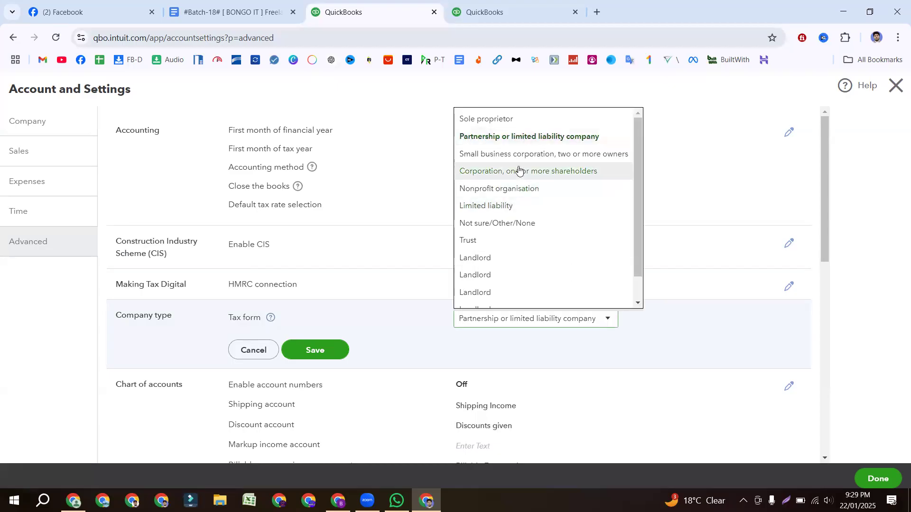
{"action": "scroll", "coordinate": [506, 220], "scroll_direction": "down", "scroll_amount": 1}
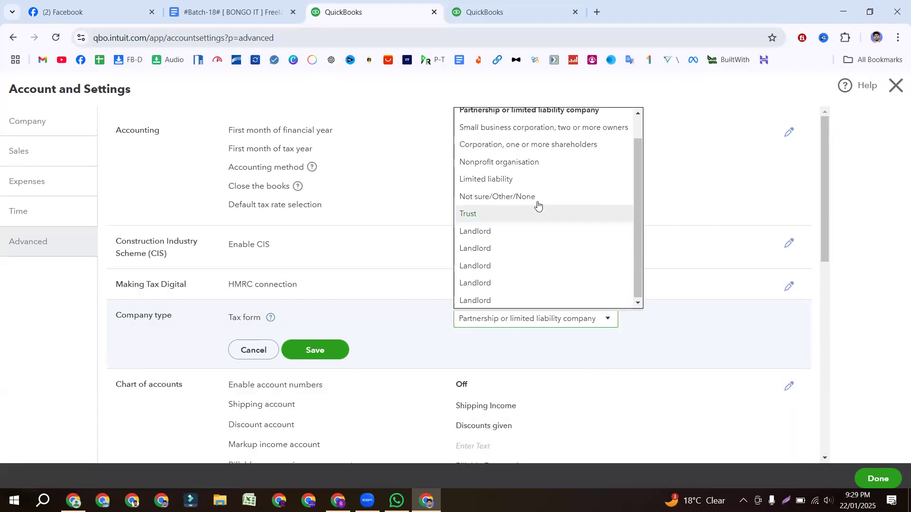
{"action": "scroll", "coordinate": [493, 118], "scroll_direction": "up", "scroll_amount": 1}
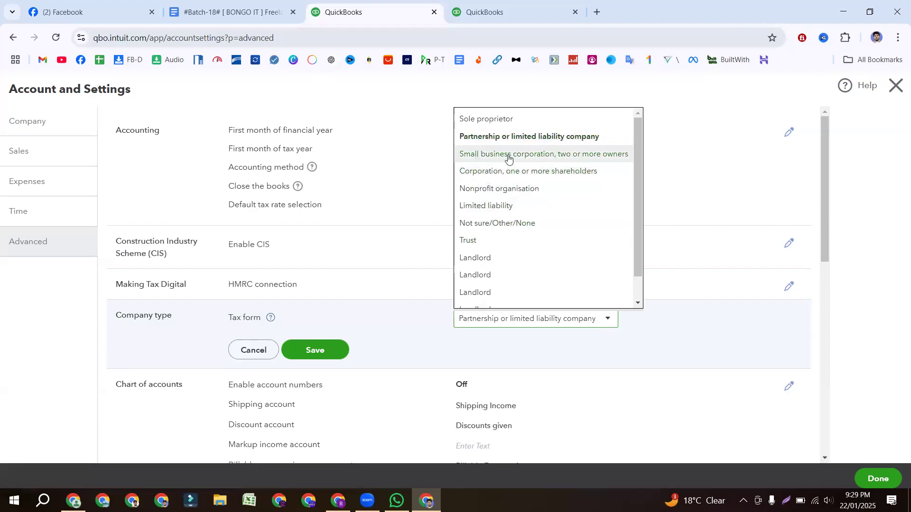
{"action": "scroll", "coordinate": [506, 242], "scroll_direction": "down", "scroll_amount": 1}
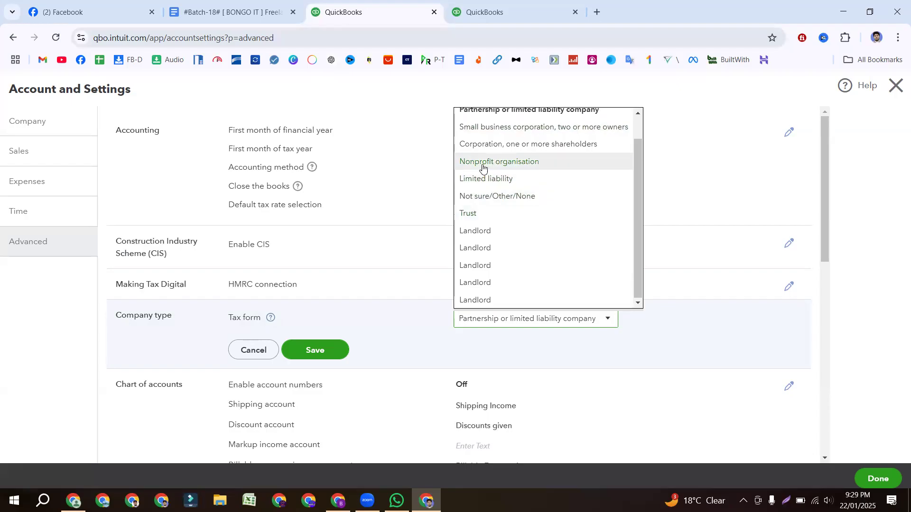
{"action": "left_click", "coordinate": [412, 328]}
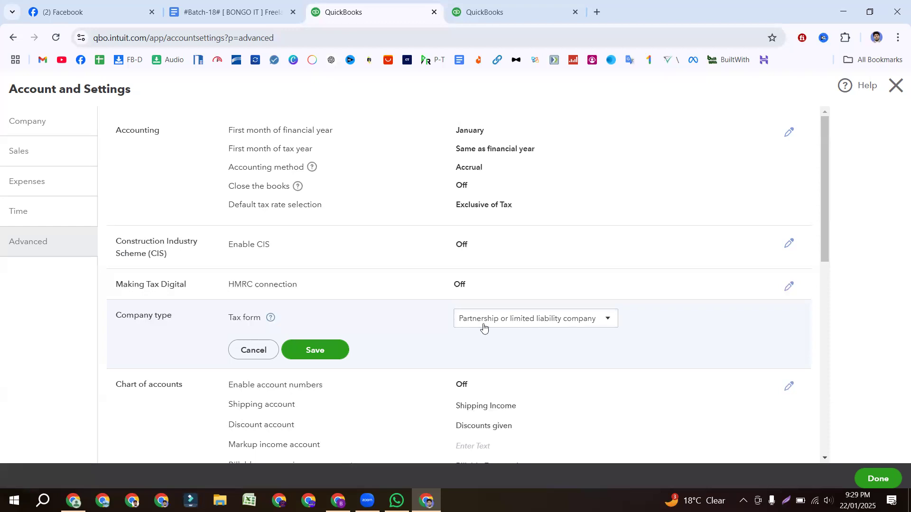
Step: Keep Partnership or limited liability company as the tax form and save
{"action": "left_click", "coordinate": [553, 321]}
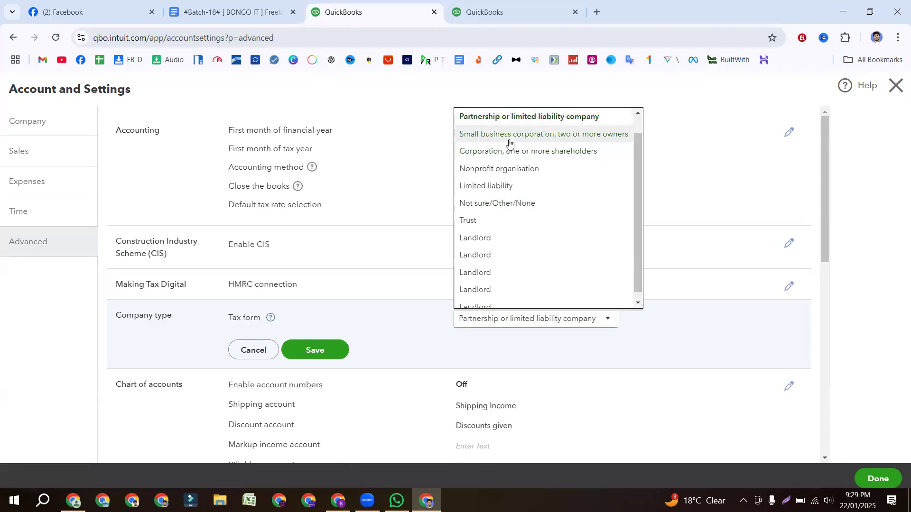
{"action": "scroll", "coordinate": [504, 263], "scroll_direction": "down", "scroll_amount": 1}
{"action": "scroll", "coordinate": [503, 263], "scroll_direction": "up", "scroll_amount": 1}
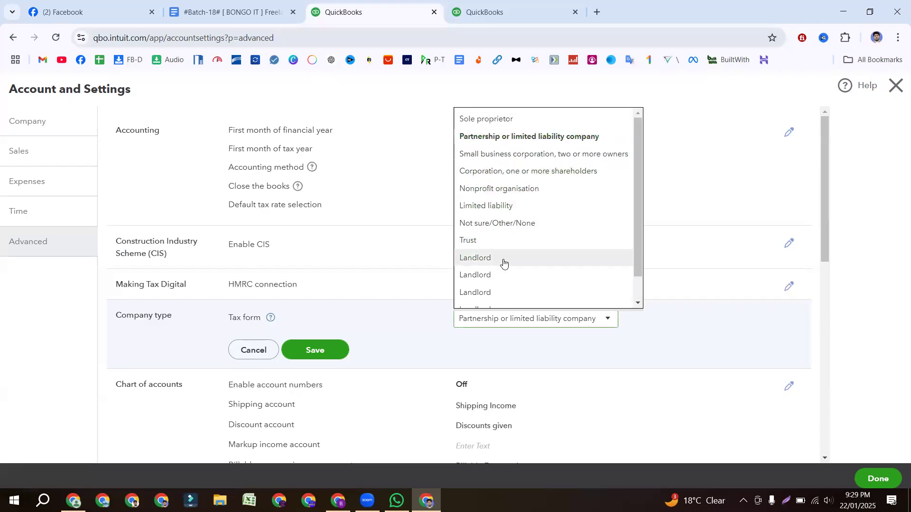
{"action": "left_click", "coordinate": [491, 137]}
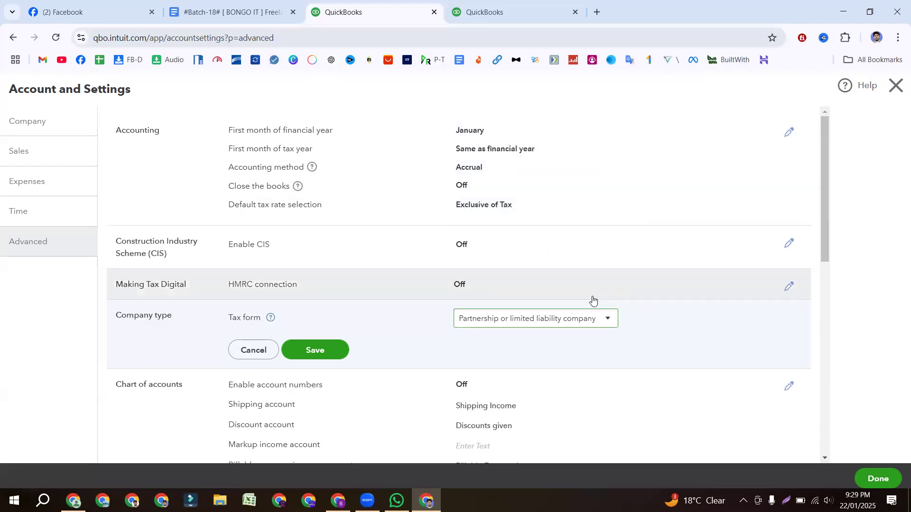
{"action": "left_click", "coordinate": [324, 351]}
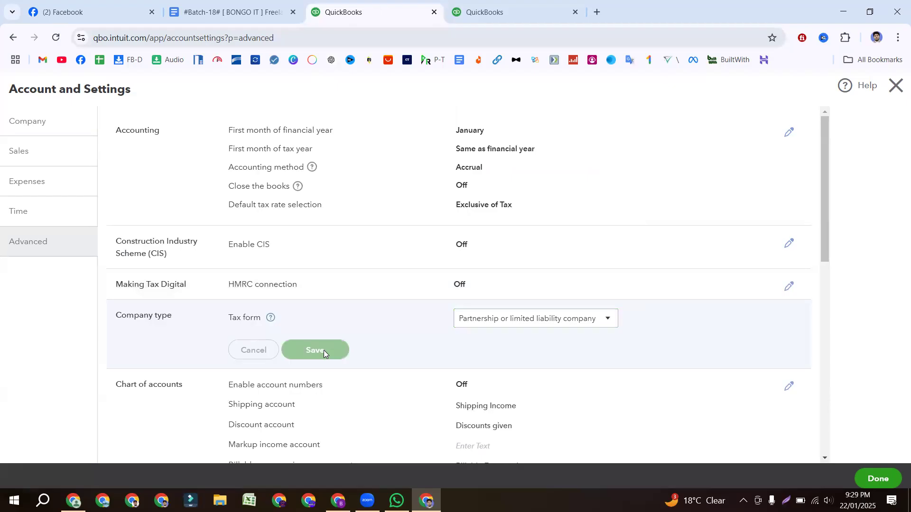
{"action": "scroll", "coordinate": [324, 354], "scroll_direction": "down", "scroll_amount": 2}
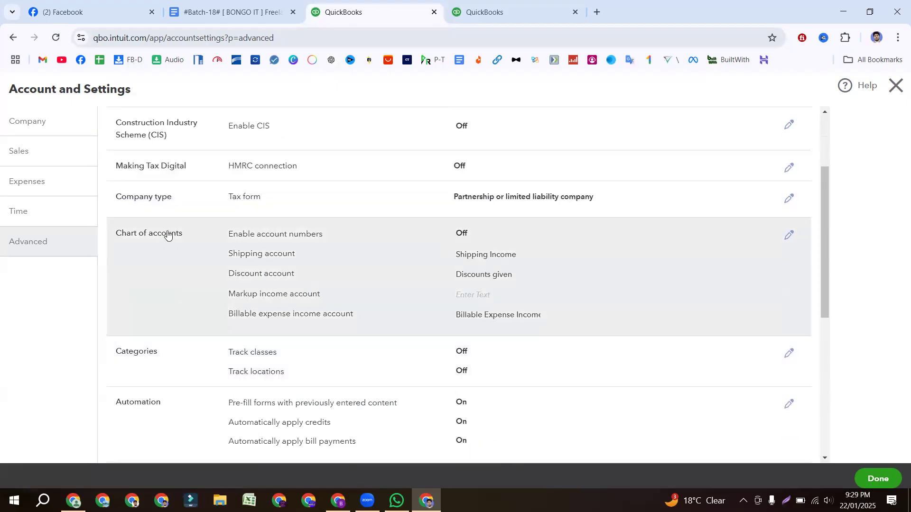
Step: Open Chart of accounts for editing, highlight Enable account numbers, then go to the course notes
{"action": "left_click", "coordinate": [788, 235]}
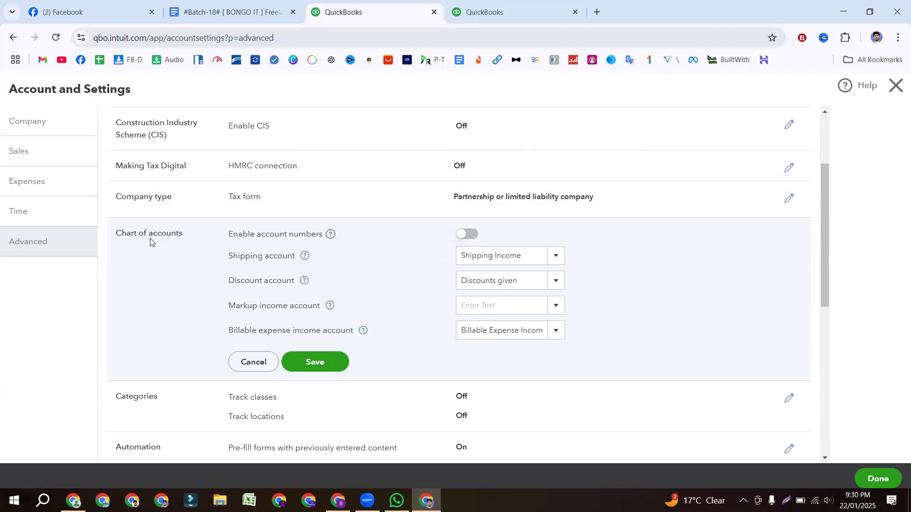
{"action": "left_click_drag", "start_coordinate": [229, 236], "coordinate": [323, 237]}
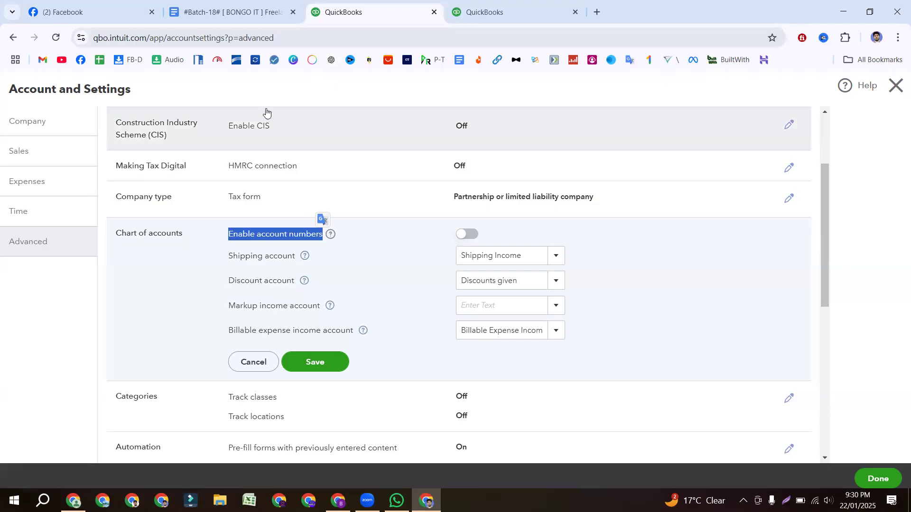
{"action": "left_click", "coordinate": [237, 10]}
Step: Highlight the GAAP numbering rules: assets begin with 1, liabilities begin with 2
{"action": "scroll", "coordinate": [401, 259], "scroll_direction": "down", "scroll_amount": 15}
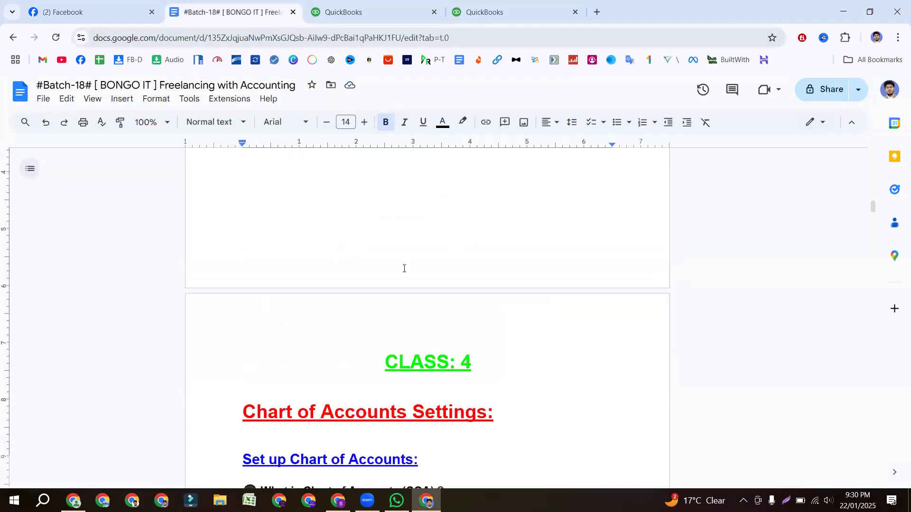
{"action": "scroll", "coordinate": [402, 267], "scroll_direction": "up", "scroll_amount": 4}
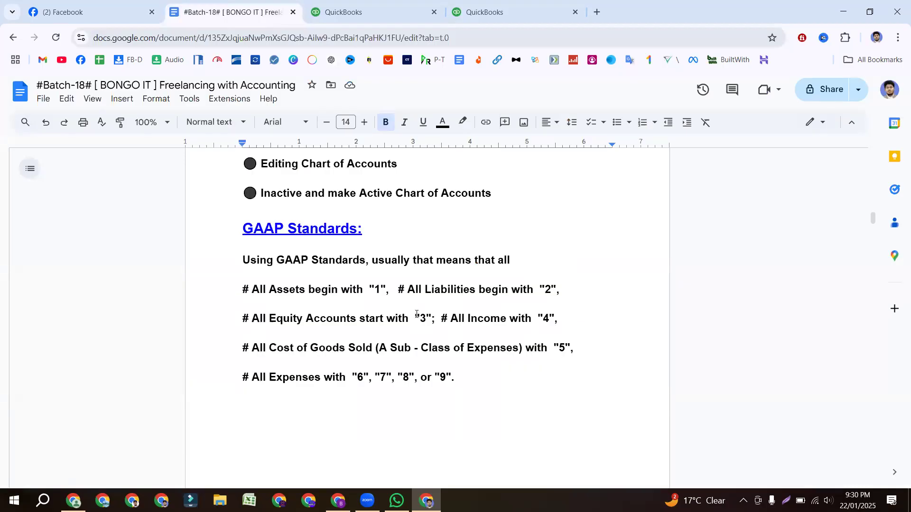
{"action": "left_click_drag", "start_coordinate": [244, 289], "coordinate": [385, 290]}
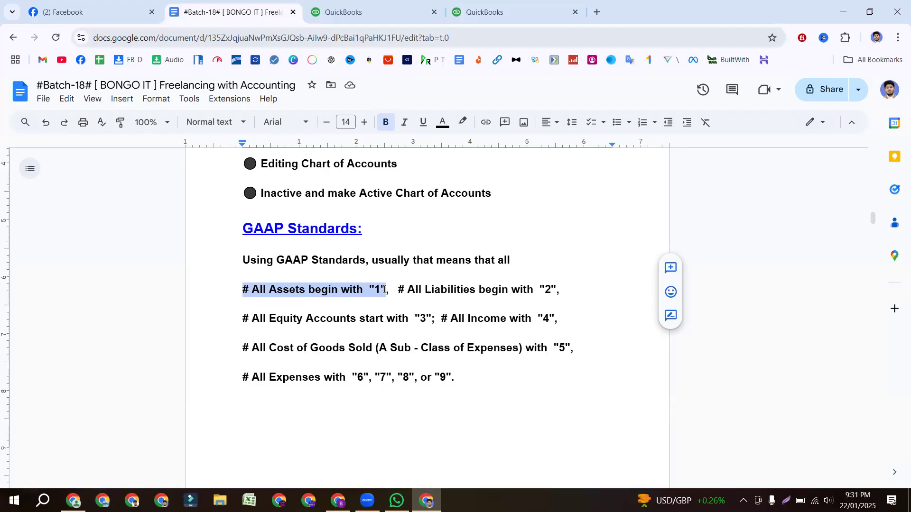
{"action": "left_click_drag", "start_coordinate": [397, 289], "coordinate": [562, 286]}
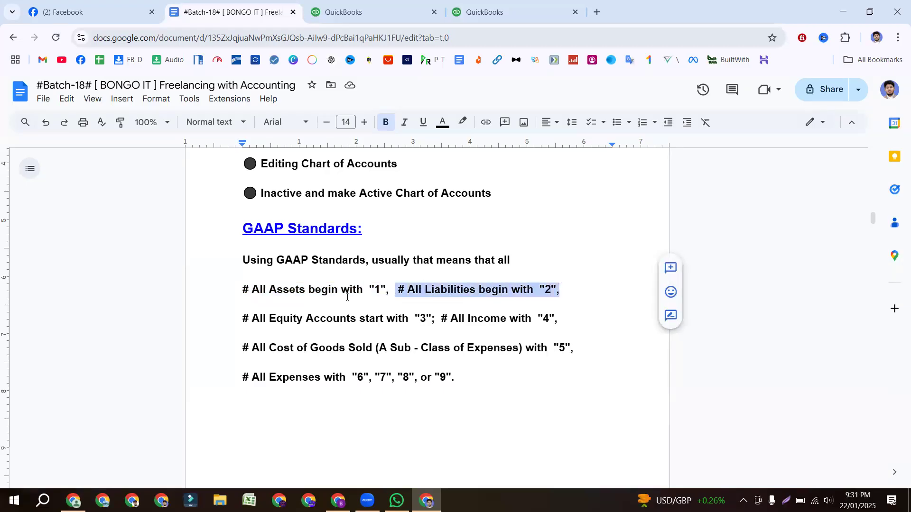
{"action": "left_click_drag", "start_coordinate": [243, 290], "coordinate": [396, 393]}
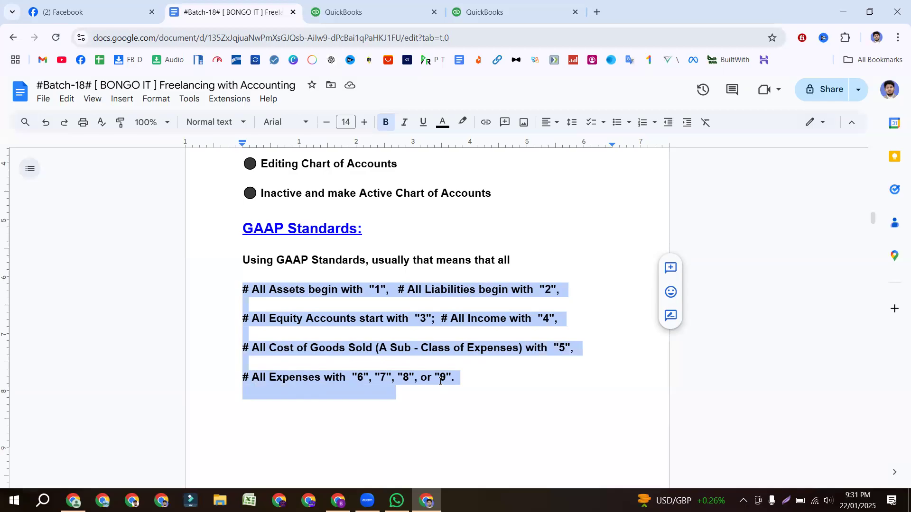
{"action": "left_click", "coordinate": [380, 293]}
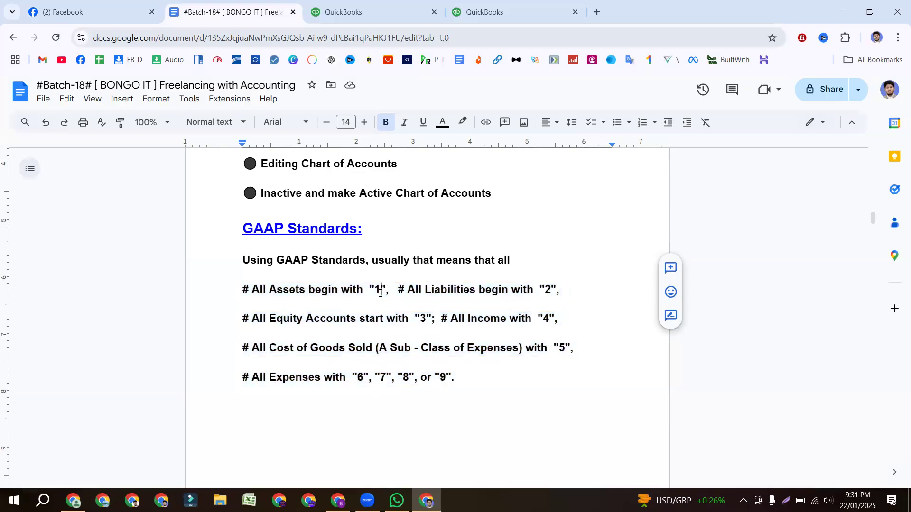
{"action": "left_click_drag", "start_coordinate": [243, 291], "coordinate": [339, 293]}
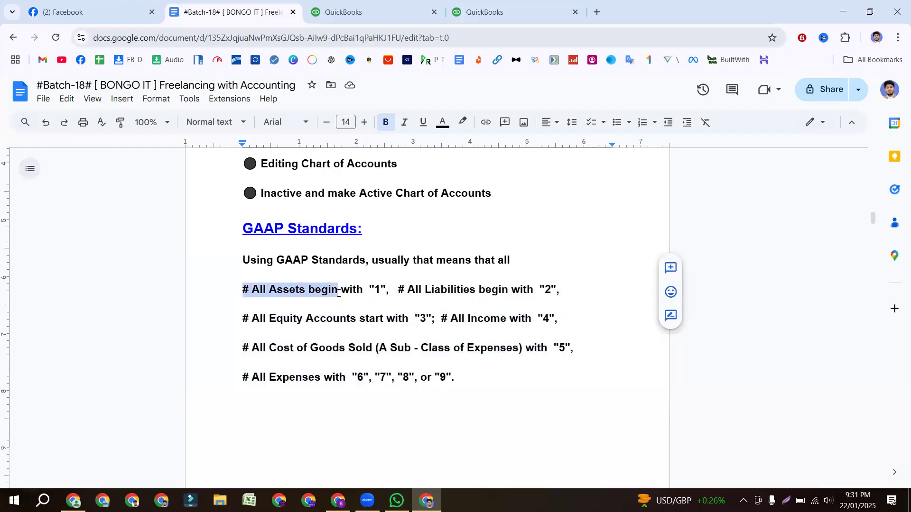
{"action": "left_click_drag", "start_coordinate": [338, 293], "coordinate": [364, 292]}
{"action": "scroll", "coordinate": [362, 291], "scroll_direction": "up", "scroll_amount": 15}
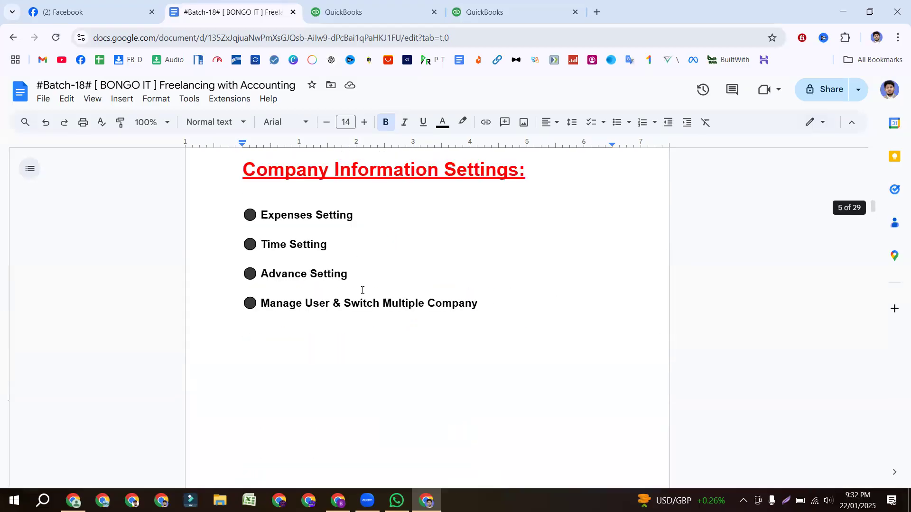
Step: Back in QuickBooks, toggle Enable account numbers on, off, and on again
{"action": "left_click", "coordinate": [356, 11]}
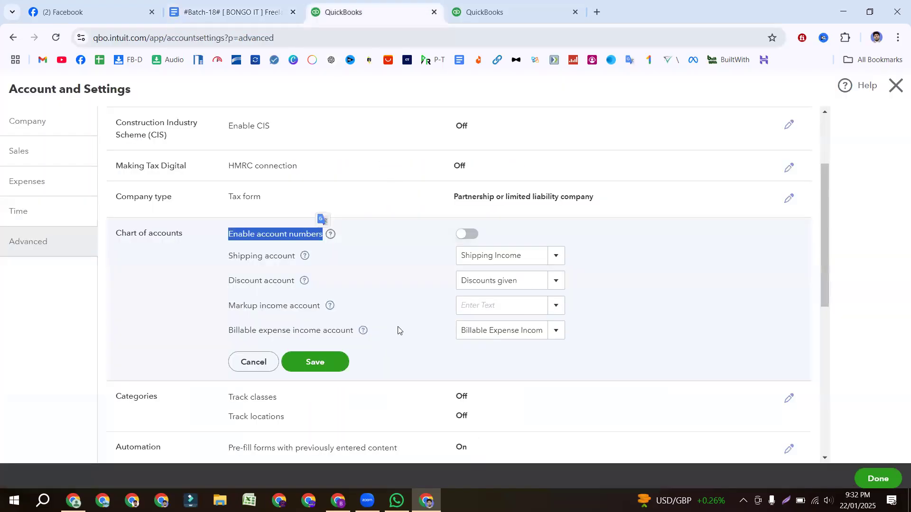
{"action": "left_click", "coordinate": [434, 237]}
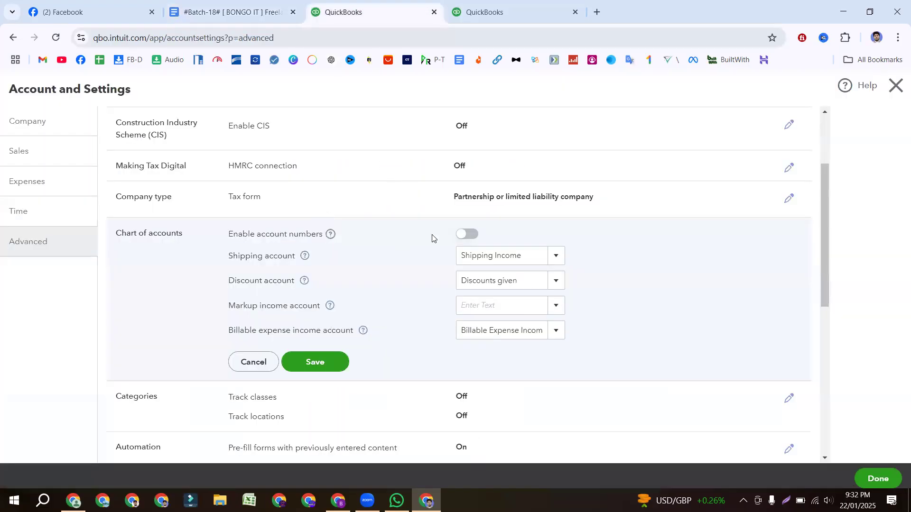
{"action": "left_click", "coordinate": [469, 234]}
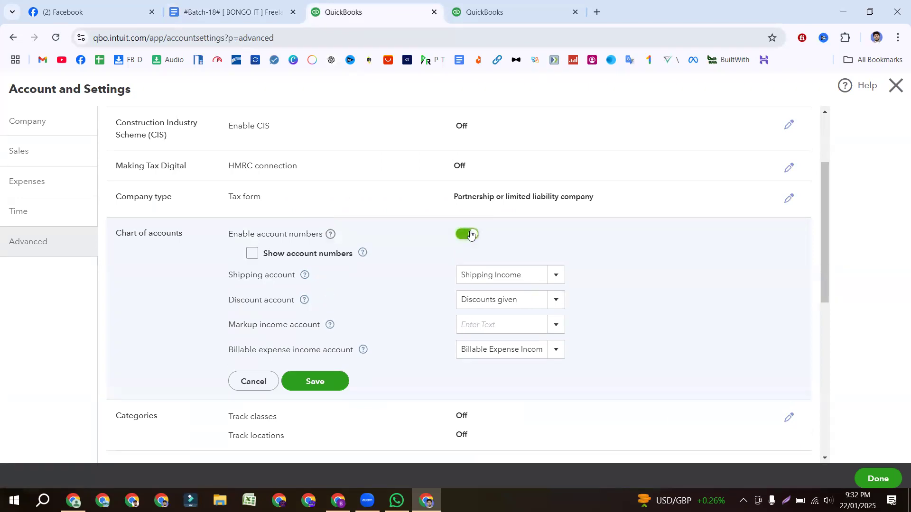
{"action": "left_click", "coordinate": [470, 234]}
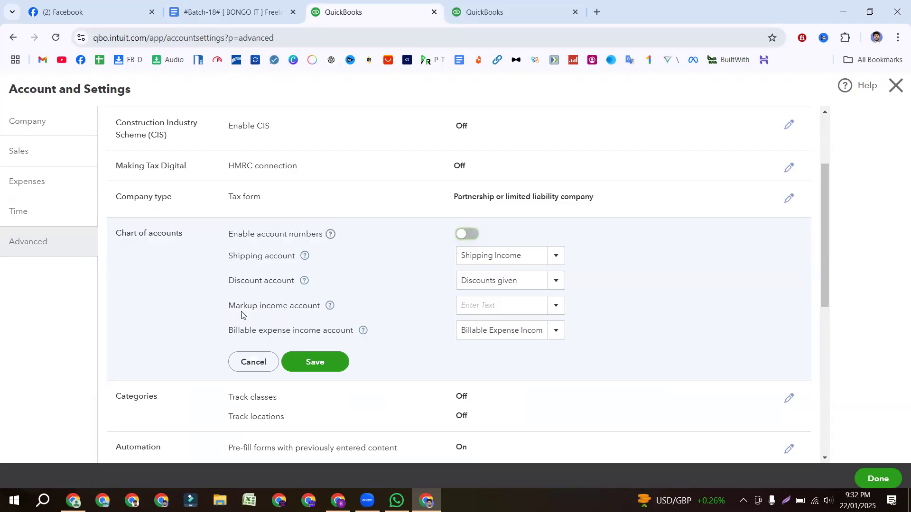
{"action": "left_click", "coordinate": [468, 235]}
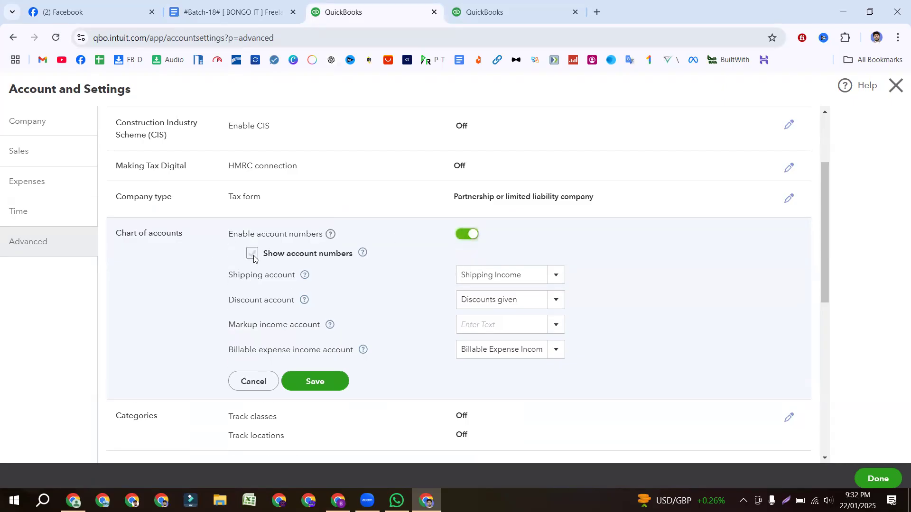
Step: Highlight Enable account numbers, tick Show account numbers, and toggle numbering off and on
{"action": "left_click_drag", "start_coordinate": [233, 234], "coordinate": [316, 236]}
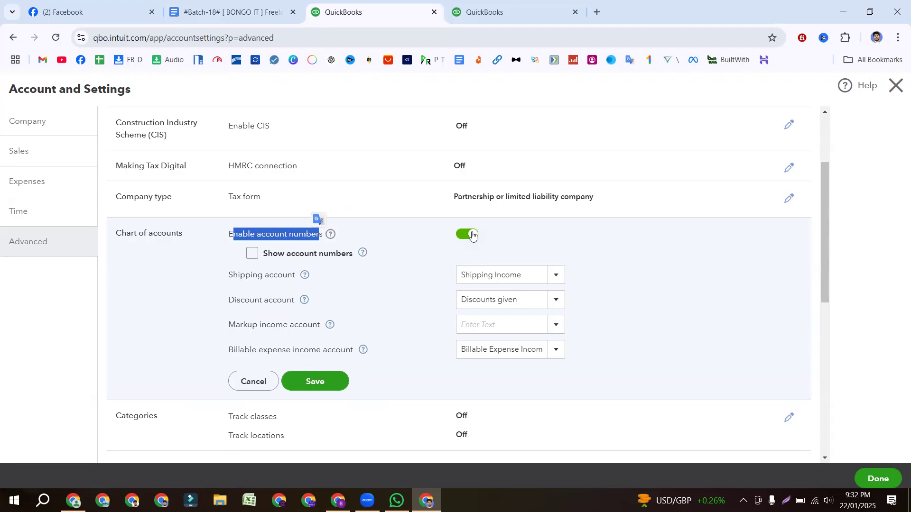
{"action": "left_click", "coordinate": [253, 253]}
{"action": "left_click", "coordinate": [382, 232]}
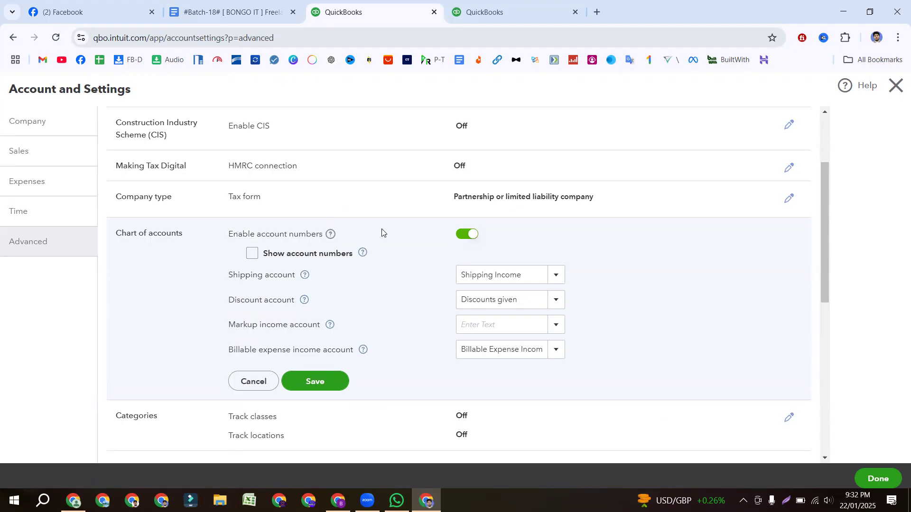
{"action": "left_click_drag", "start_coordinate": [227, 235], "coordinate": [324, 239]}
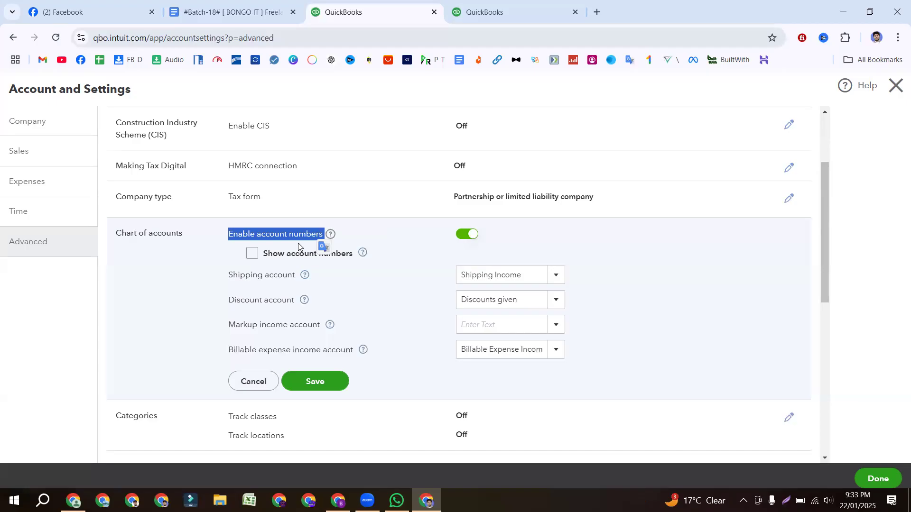
{"action": "left_click", "coordinate": [468, 236]}
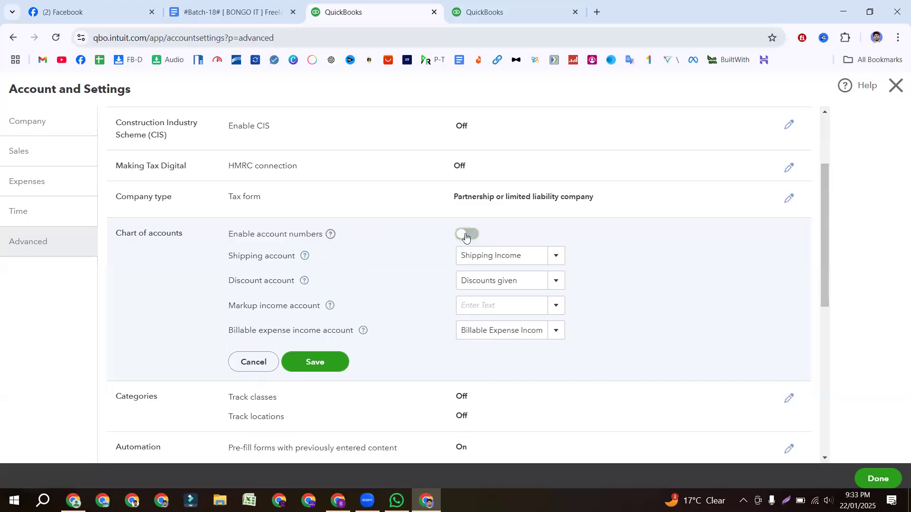
{"action": "left_click", "coordinate": [466, 236]}
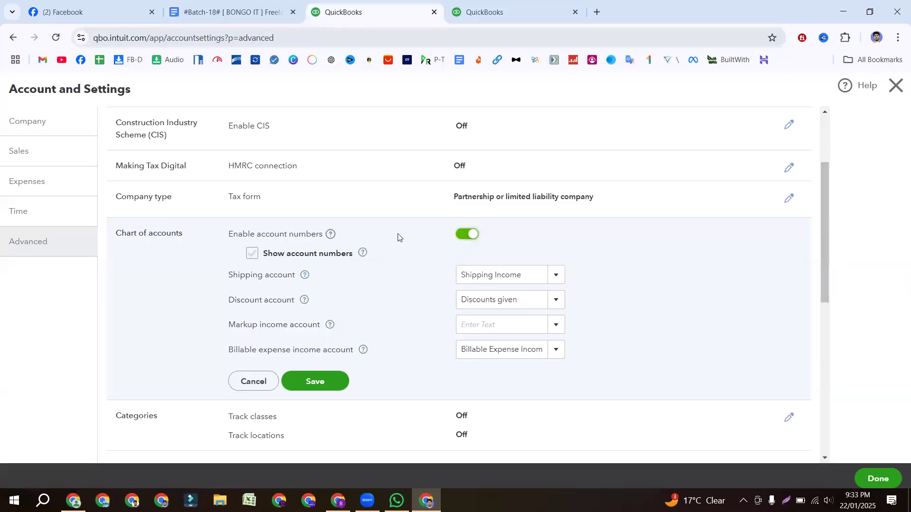
Step: Tick Show account numbers and highlight the labels, including Billable expense income account
{"action": "left_click", "coordinate": [252, 256]}
{"action": "left_click_drag", "start_coordinate": [230, 351], "coordinate": [354, 352]}
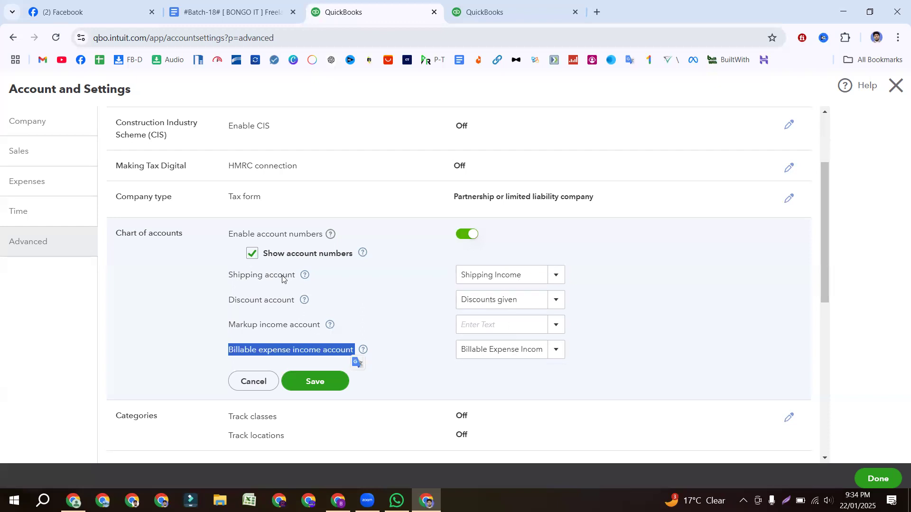
{"action": "left_click_drag", "start_coordinate": [257, 274], "coordinate": [264, 351]}
{"action": "left_click", "coordinate": [526, 296]}
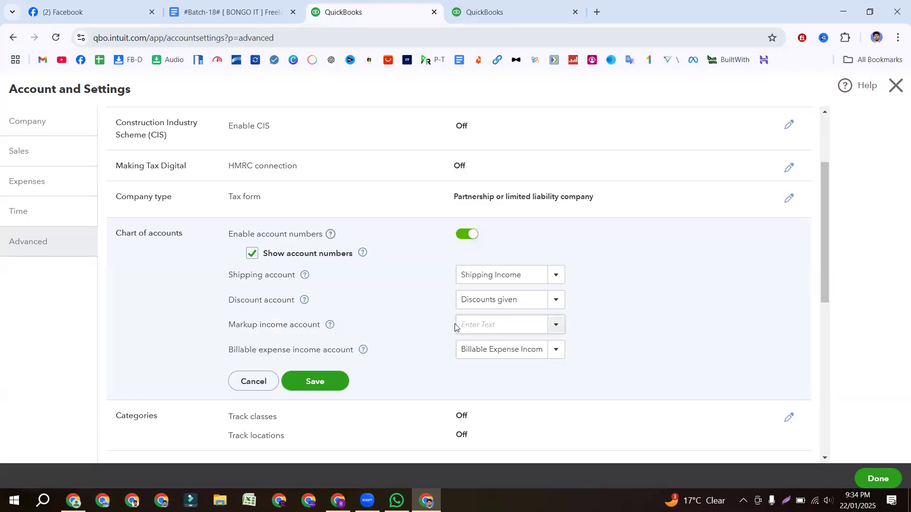
{"action": "left_click_drag", "start_coordinate": [209, 330], "coordinate": [569, 337]}
Step: Type 'markup' in the Markup income account field, then clear it again
{"action": "left_click", "coordinate": [570, 330]}
{"action": "left_click", "coordinate": [554, 326]}
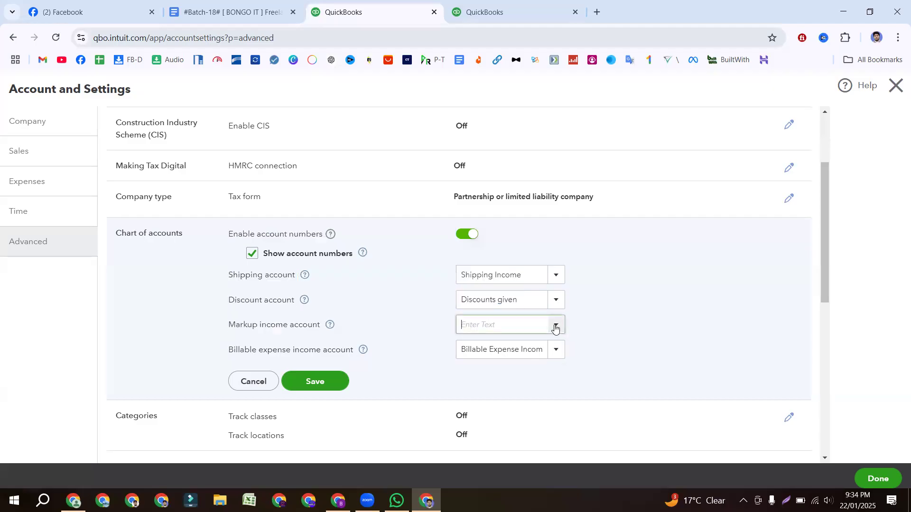
{"action": "type", "text": "ma"}
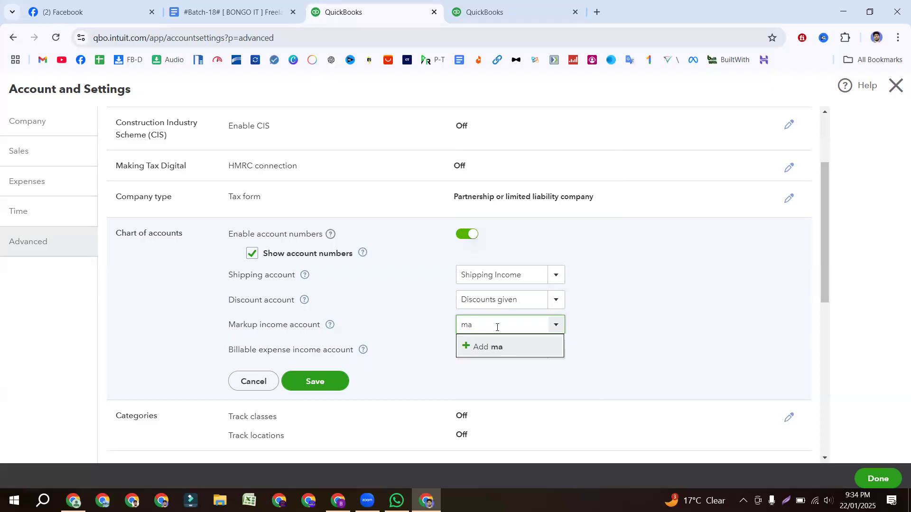
{"action": "type", "text": "rkup"}
{"action": "key", "text": "BackSpace"}
{"action": "key", "text": "BackSpace"}
{"action": "key", "text": "BackSpace"}
{"action": "key", "text": "BackSpace"}
{"action": "key", "text": "BackSpace"}
{"action": "key", "text": "BackSpace"}
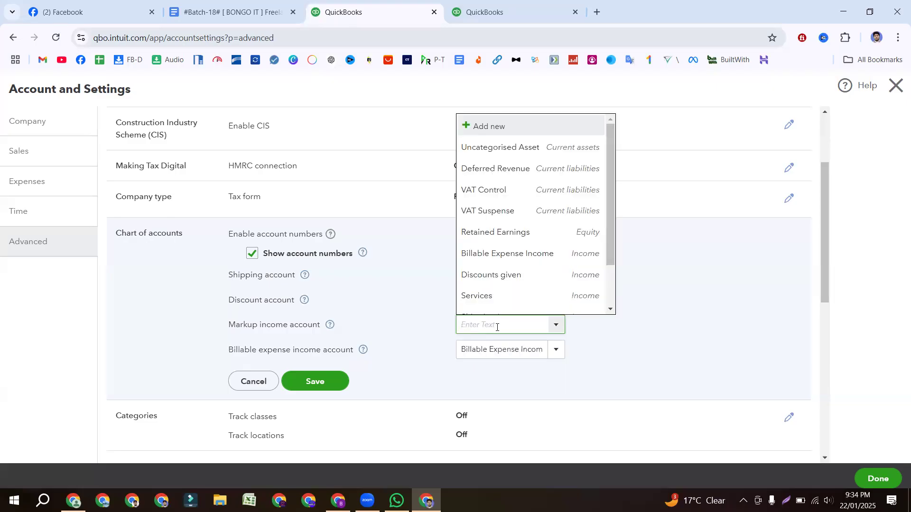
{"action": "left_click", "coordinate": [486, 127]}
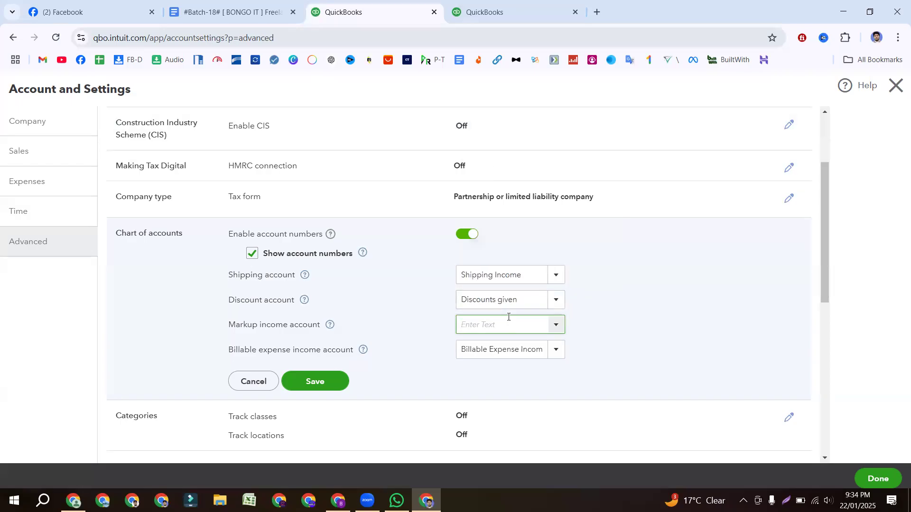
Step: Start a new account from the markup income dropdown, review detail type and Income type, and cancel
{"action": "left_click", "coordinate": [546, 324]}
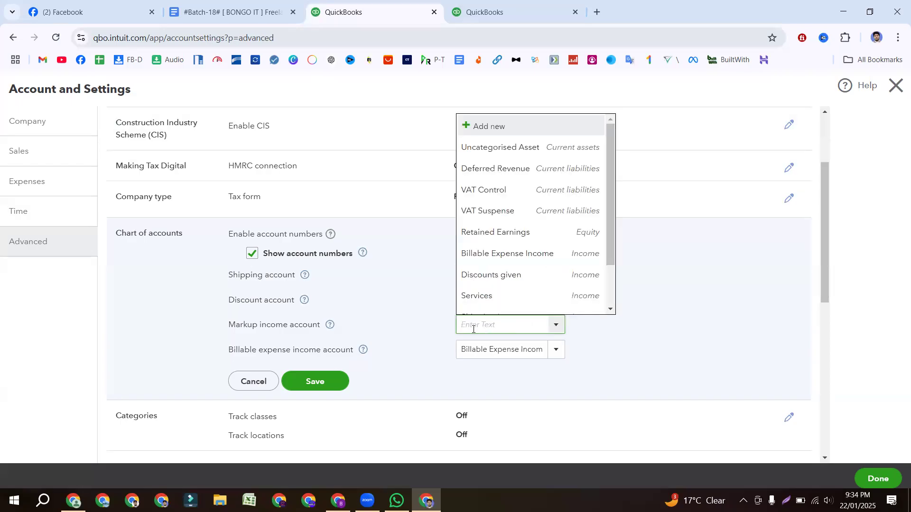
{"action": "left_click", "coordinate": [490, 127]}
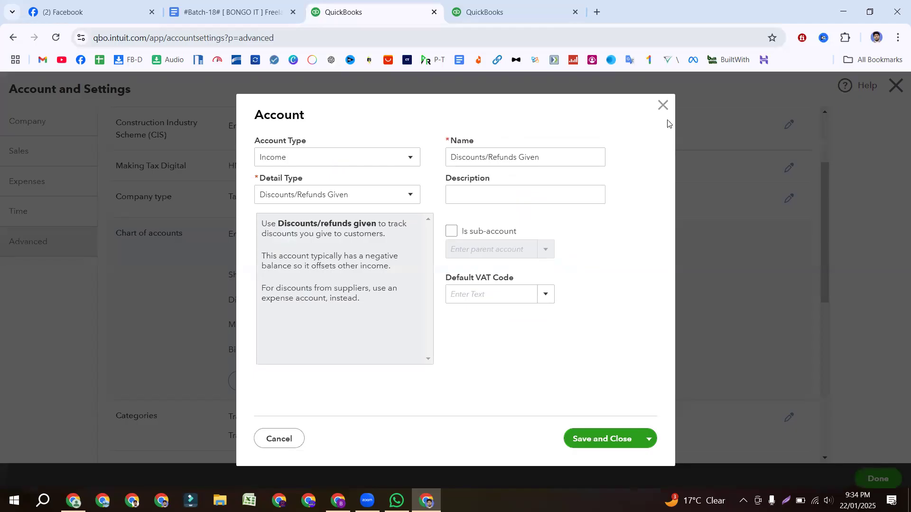
{"action": "left_click", "coordinate": [663, 105]}
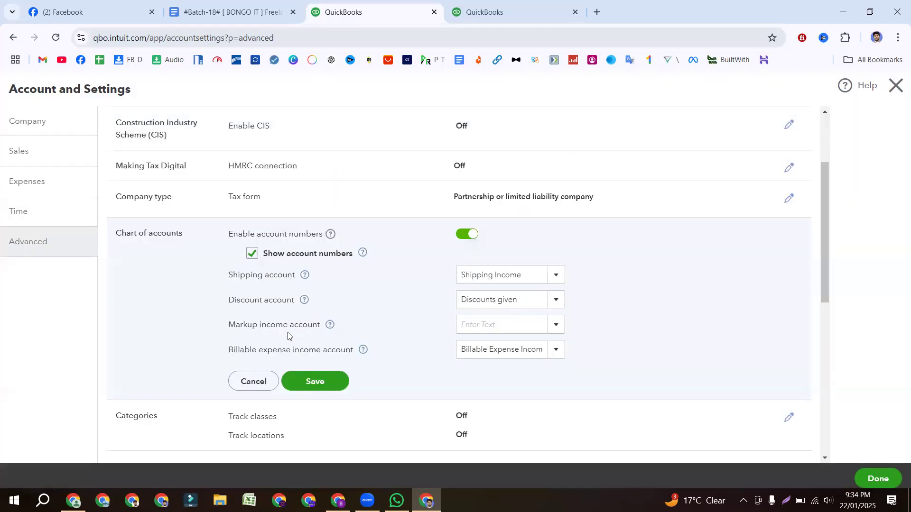
{"action": "left_click", "coordinate": [557, 326]}
{"action": "left_click", "coordinate": [498, 127]}
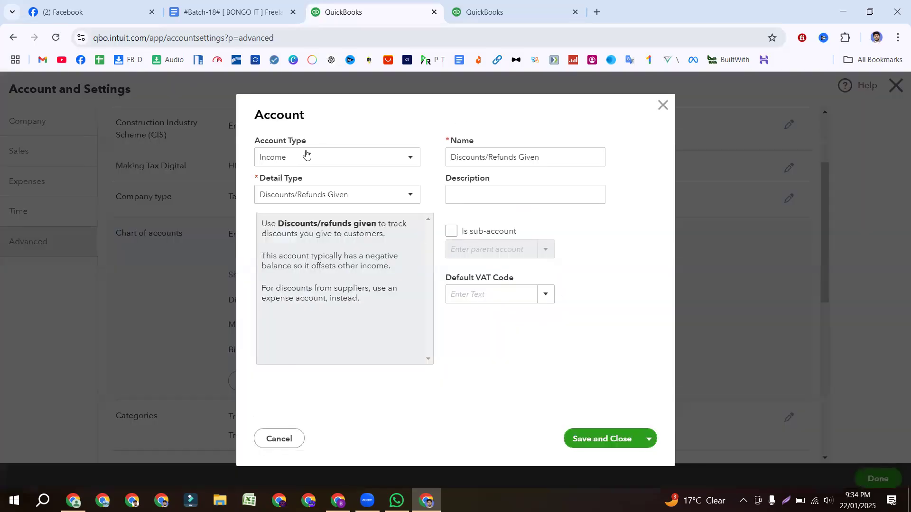
{"action": "left_click", "coordinate": [354, 198]}
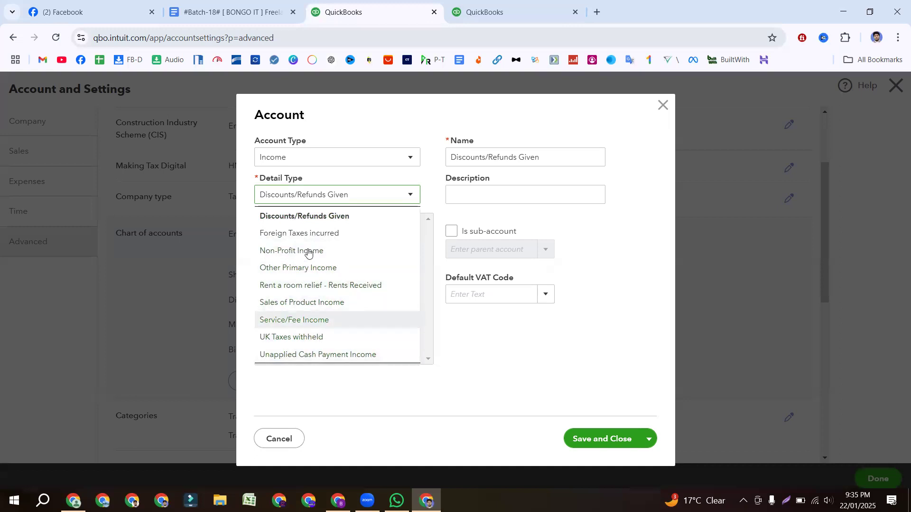
{"action": "left_click", "coordinate": [326, 160]}
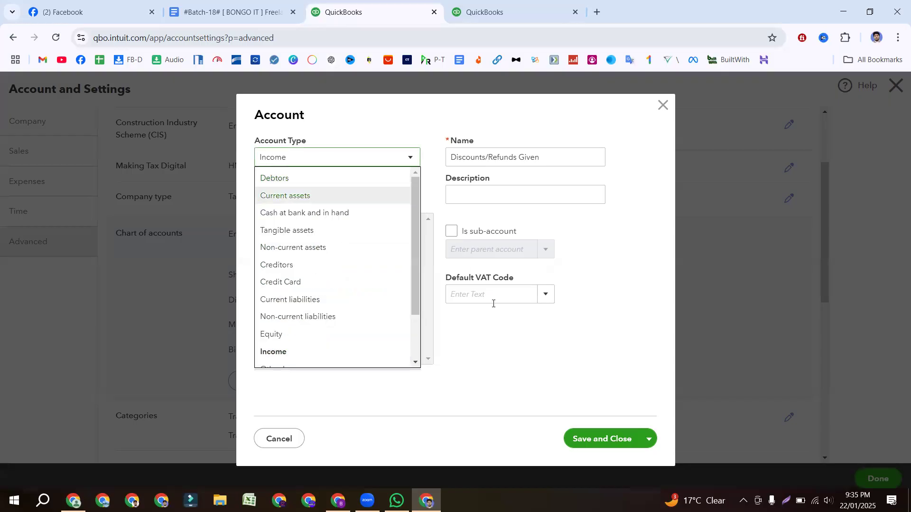
{"action": "left_click", "coordinate": [517, 339]}
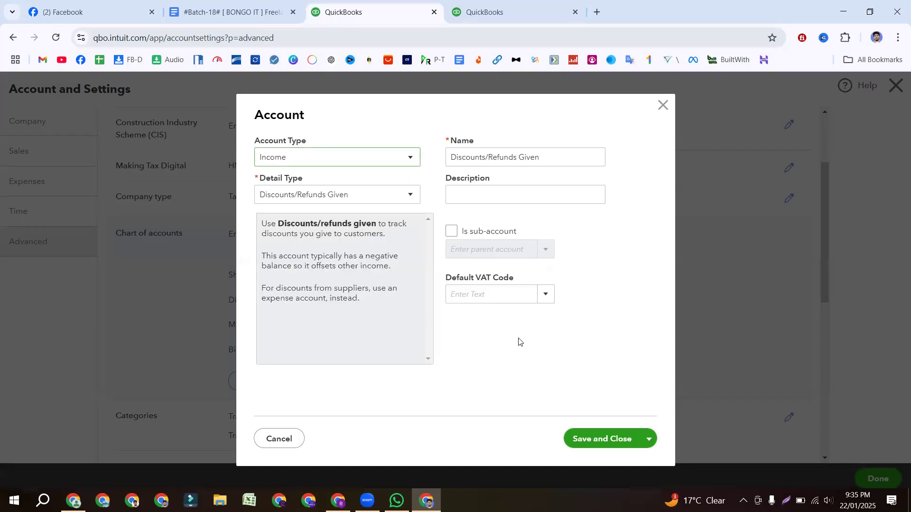
{"action": "left_click", "coordinate": [664, 107]}
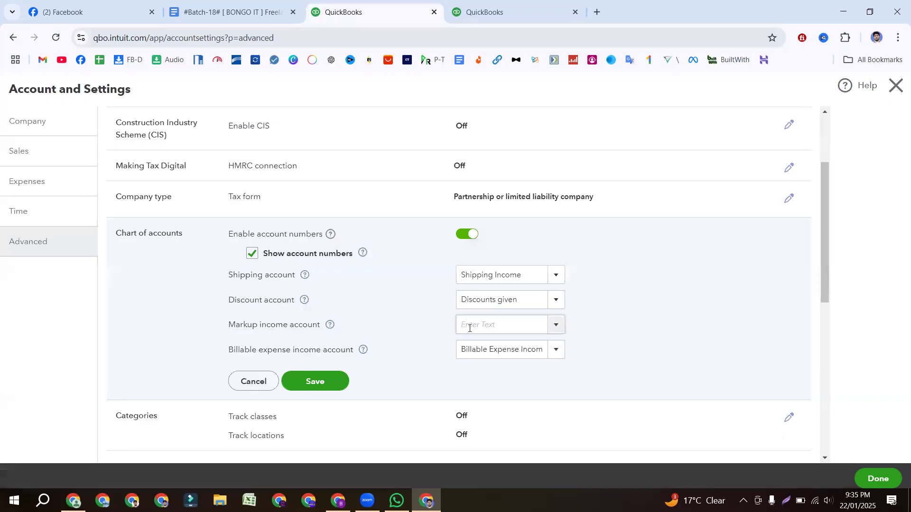
Step: Cancel one more new-account form and save the chart of accounts with markup income blank
{"action": "left_click", "coordinate": [557, 328]}
{"action": "scroll", "coordinate": [524, 239], "scroll_direction": "down", "scroll_amount": 2}
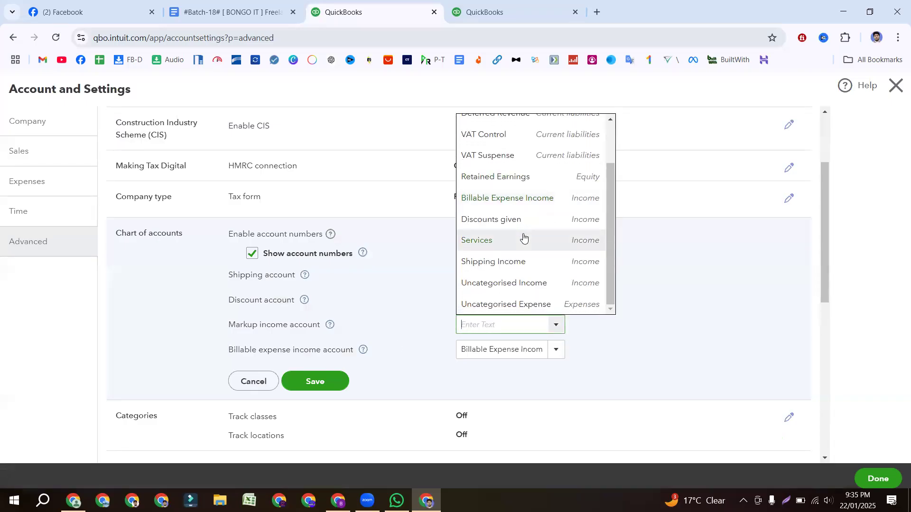
{"action": "scroll", "coordinate": [524, 247], "scroll_direction": "up", "scroll_amount": 2}
{"action": "left_click", "coordinate": [423, 327]}
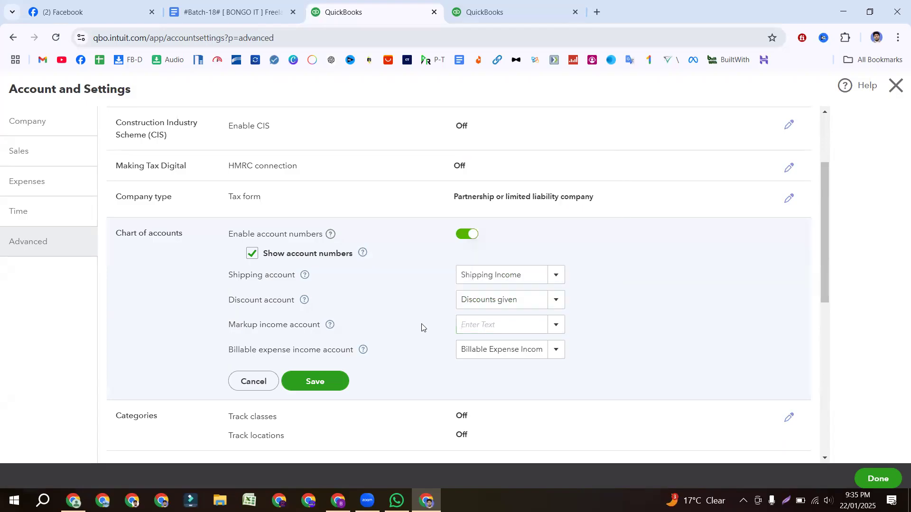
{"action": "left_click", "coordinate": [561, 333]}
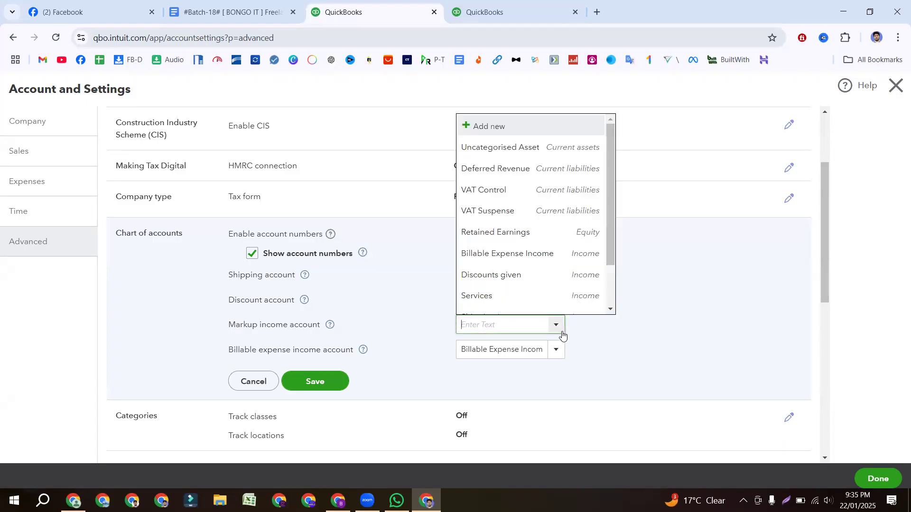
{"action": "left_click", "coordinate": [481, 134]}
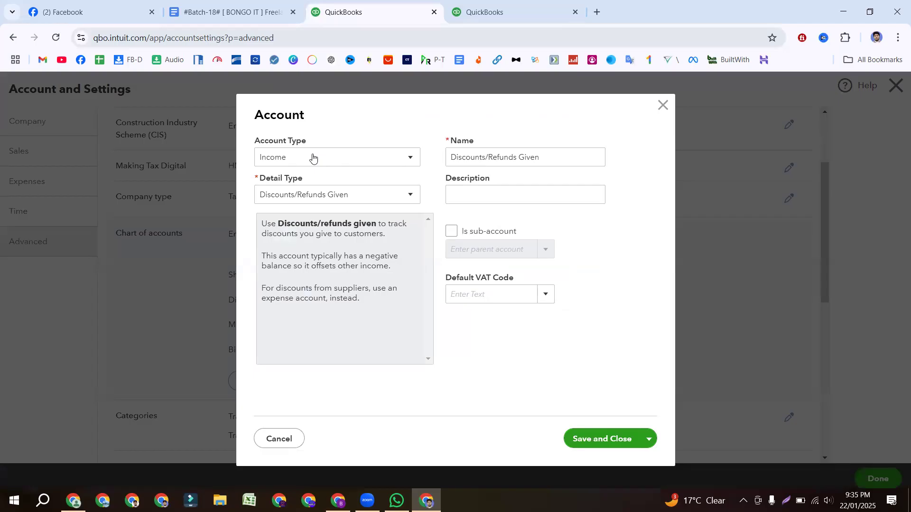
{"action": "left_click", "coordinate": [661, 108]}
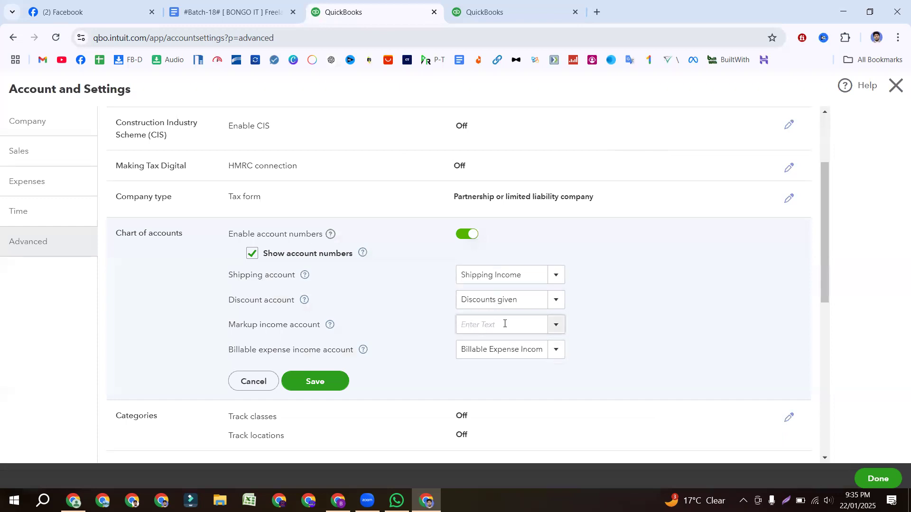
{"action": "left_click", "coordinate": [330, 381]}
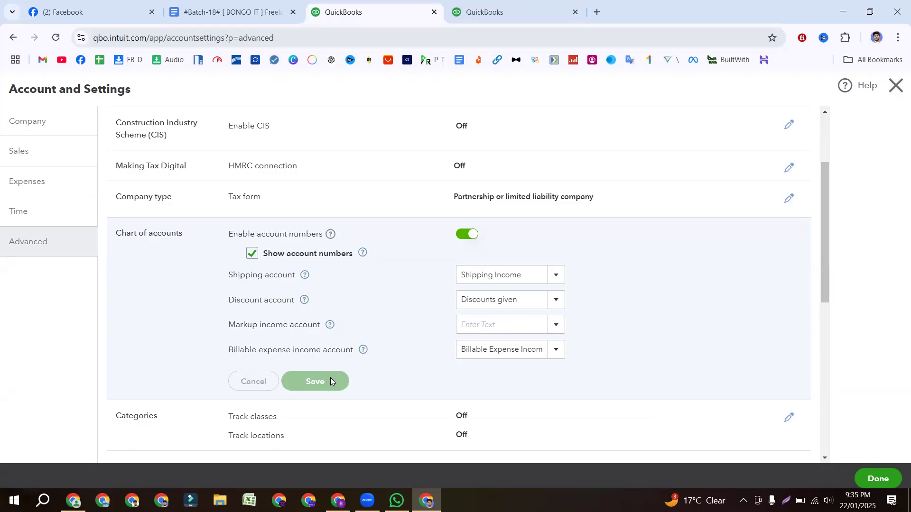
{"action": "scroll", "coordinate": [445, 336], "scroll_direction": "down", "scroll_amount": 2}
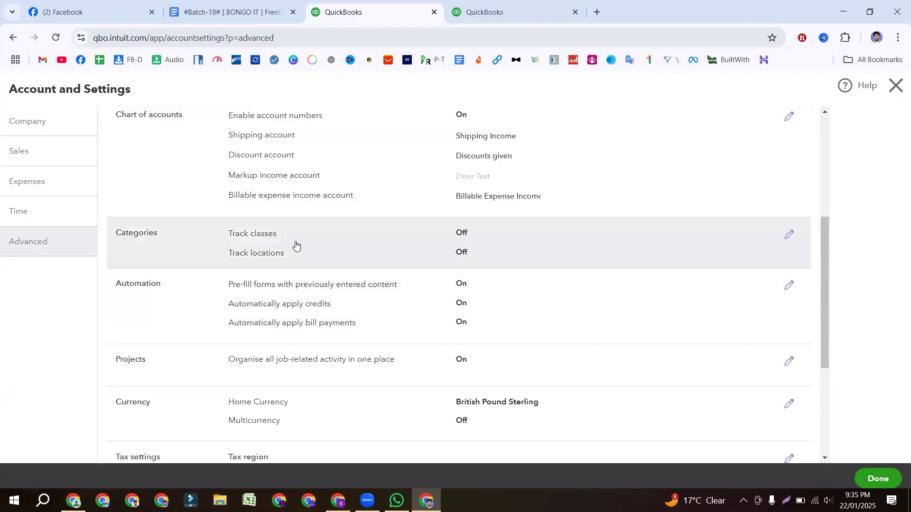
{"action": "left_click", "coordinate": [788, 236]}
{"action": "mouse_move", "coordinate": [117, 237]}
{"action": "left_mouse_down"}
{"action": "mouse_move", "coordinate": [274, 236]}
{"action": "mouse_move", "coordinate": [228, 256]}
{"action": "mouse_move", "coordinate": [348, 247]}
{"action": "left_mouse_up"}
{"action": "left_click", "coordinate": [348, 245]}
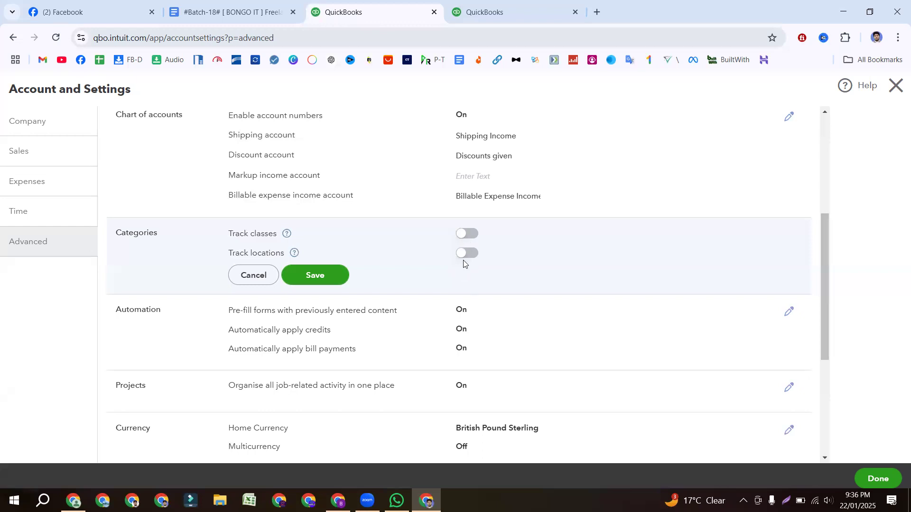
{"action": "left_click", "coordinate": [253, 278]}
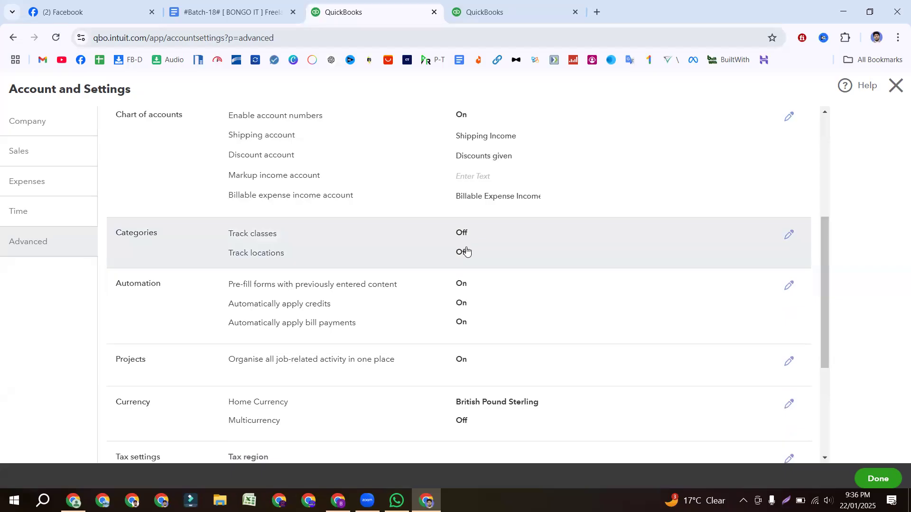
Step: Open Automation for editing to show the pre-fill forms, apply credits and apply bill payments toggles
{"action": "left_click", "coordinate": [787, 289]}
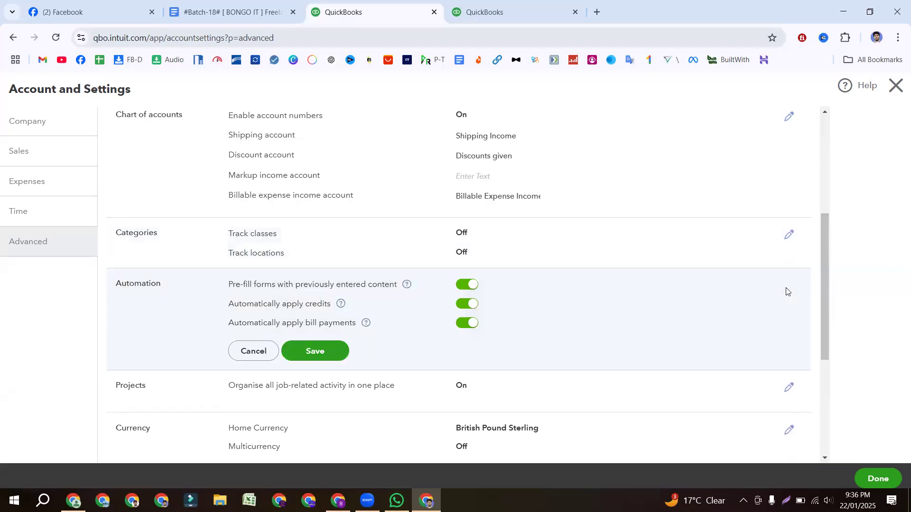
{"action": "scroll", "coordinate": [417, 294], "scroll_direction": "down", "scroll_amount": 5}
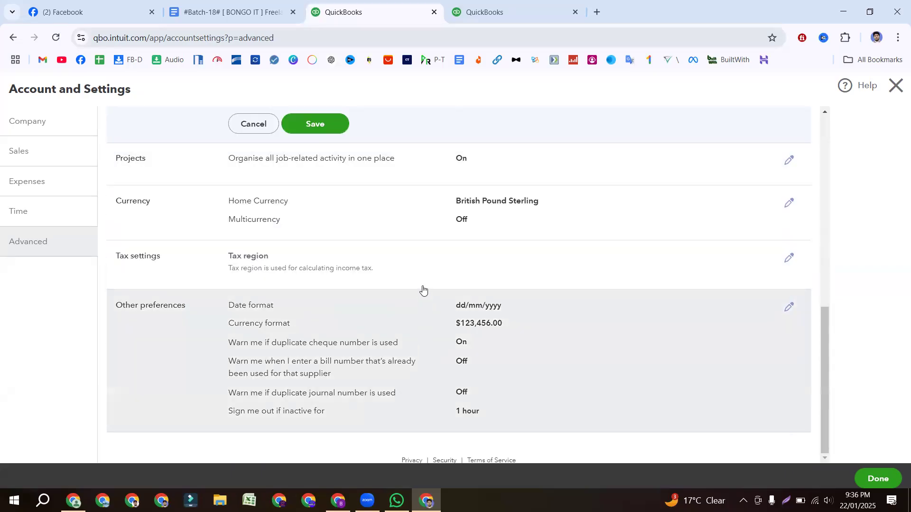
{"action": "scroll", "coordinate": [421, 270], "scroll_direction": "up", "scroll_amount": 1}
{"action": "scroll", "coordinate": [421, 251], "scroll_direction": "up", "scroll_amount": 3}
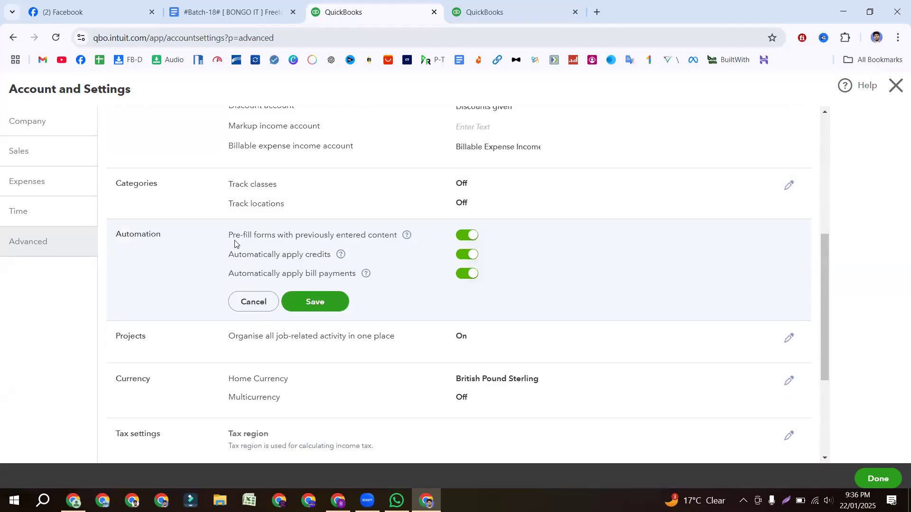
{"action": "left_click_drag", "start_coordinate": [226, 239], "coordinate": [393, 243]}
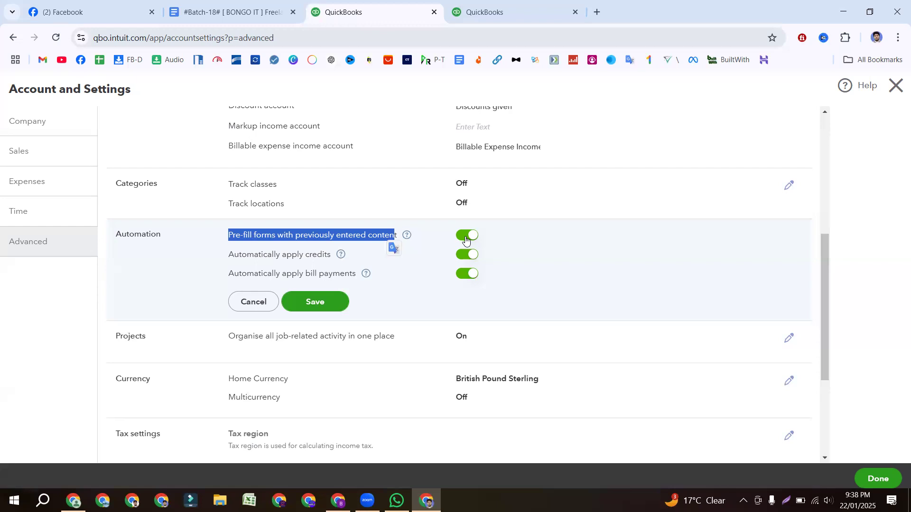
Step: Switch off pre-fill forms, automatic credit application and automatic bill payment application, then save
{"action": "left_click", "coordinate": [467, 238]}
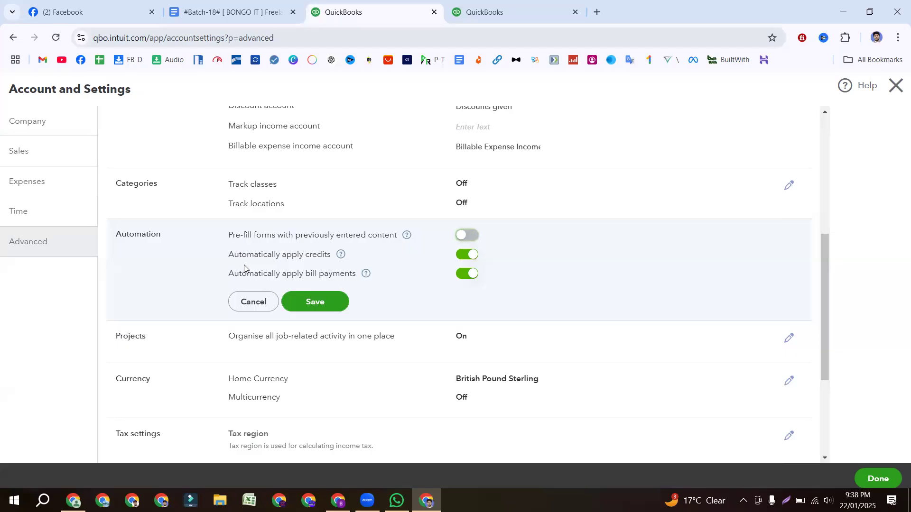
{"action": "left_click_drag", "start_coordinate": [230, 259], "coordinate": [330, 258]}
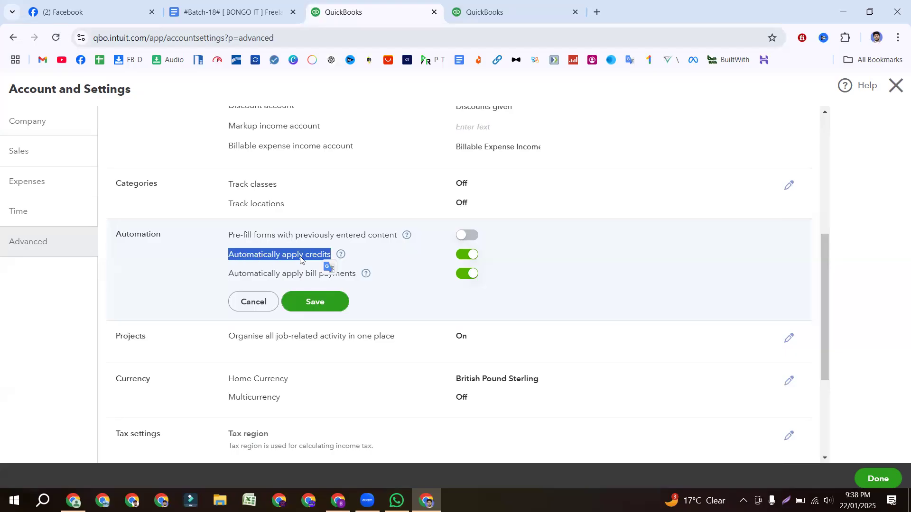
{"action": "left_click", "coordinate": [469, 258]}
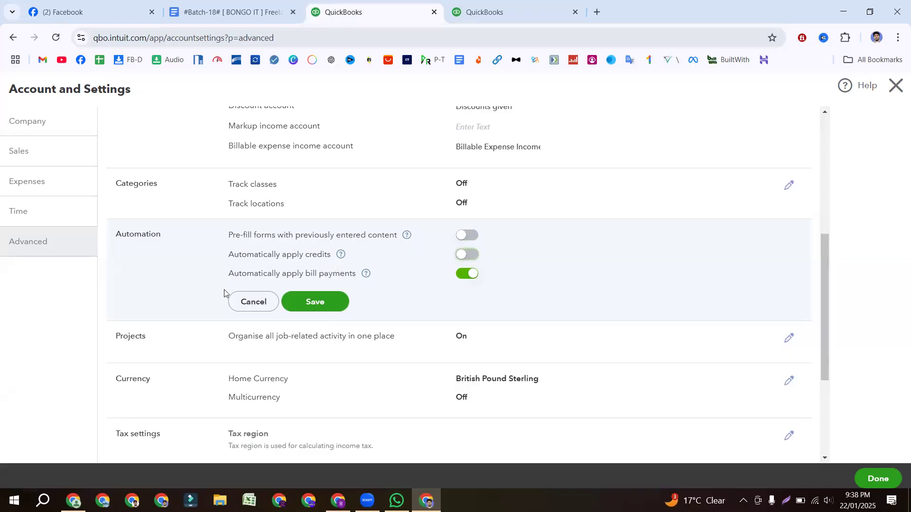
{"action": "left_click_drag", "start_coordinate": [230, 280], "coordinate": [356, 280]}
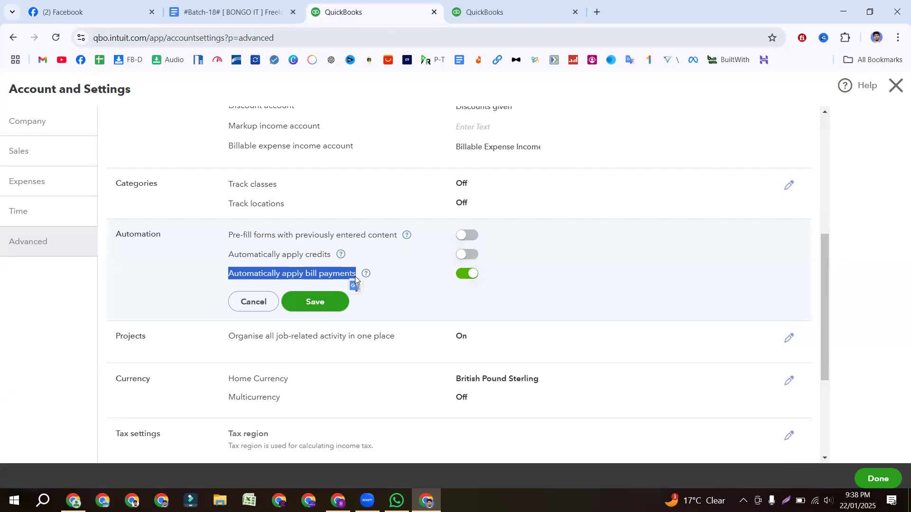
{"action": "left_click", "coordinate": [469, 279]}
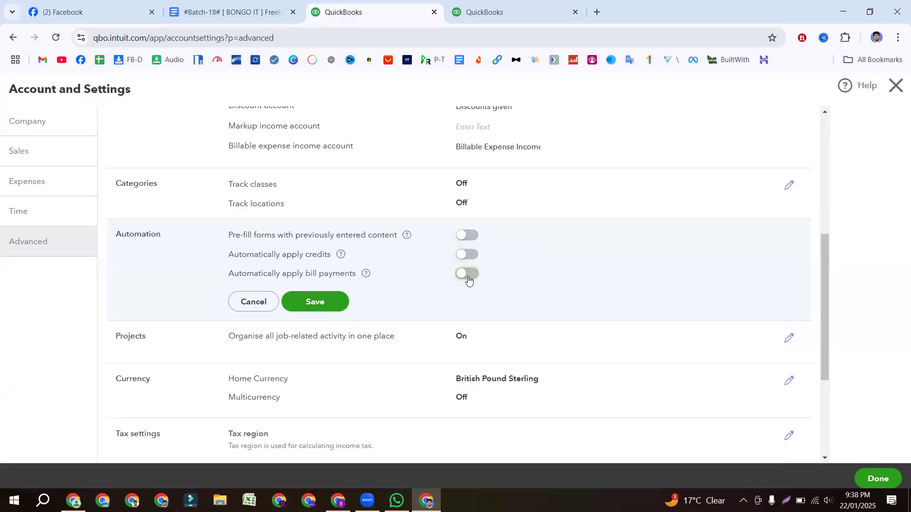
{"action": "left_click", "coordinate": [336, 298]}
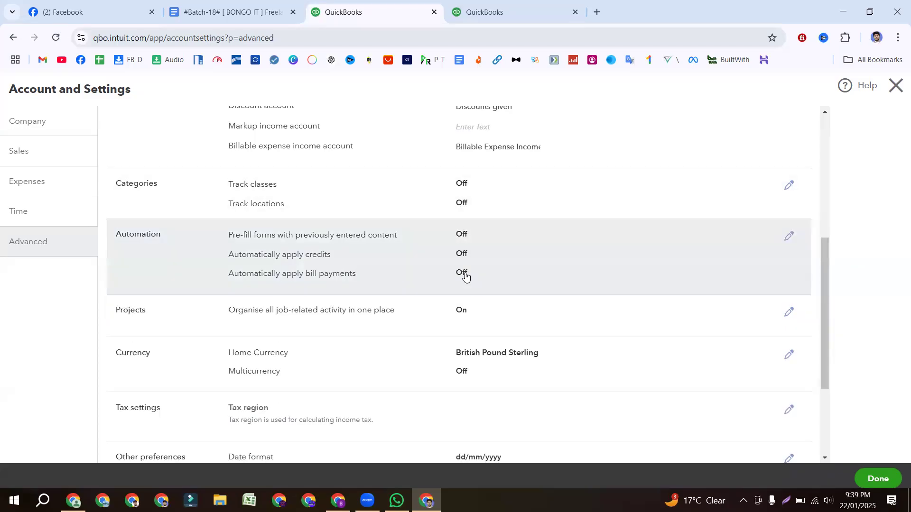
{"action": "scroll", "coordinate": [514, 275], "scroll_direction": "down", "scroll_amount": 3}
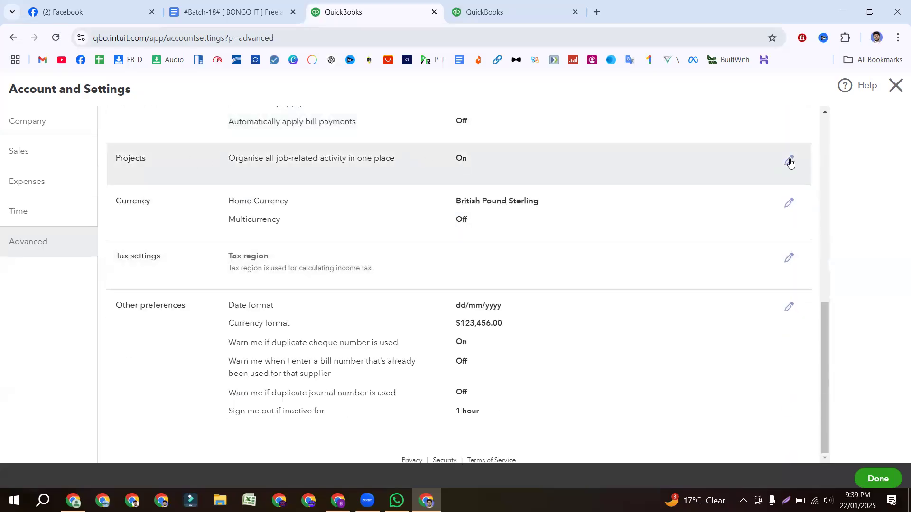
{"action": "left_click", "coordinate": [790, 163]}
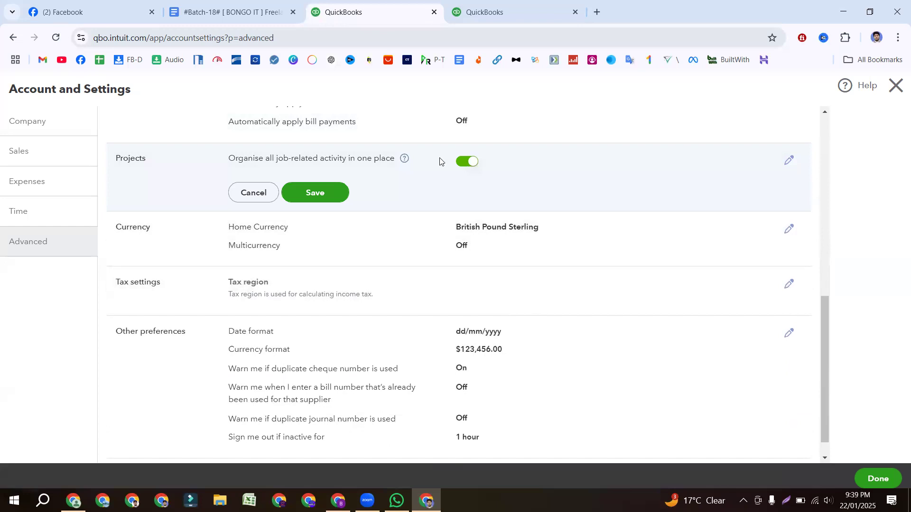
{"action": "left_click_drag", "start_coordinate": [220, 161], "coordinate": [394, 158]}
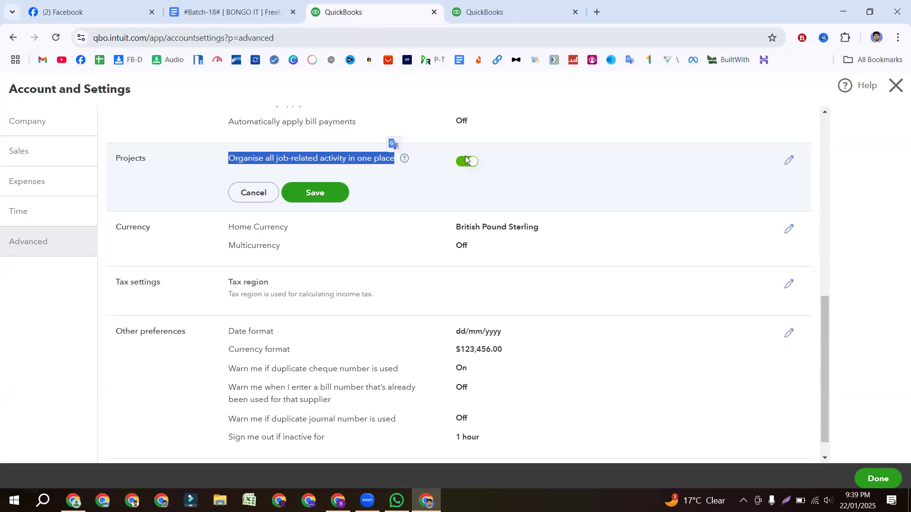
{"action": "left_click", "coordinate": [325, 193]}
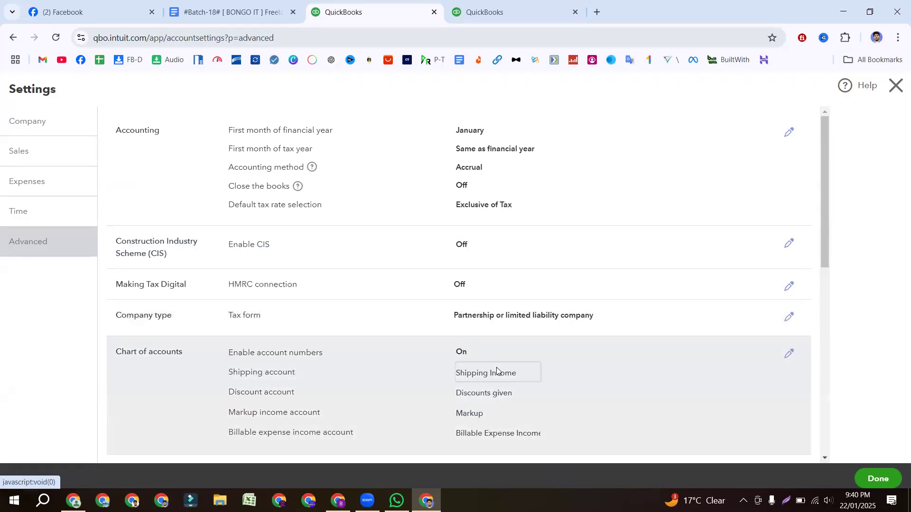
{"action": "scroll", "coordinate": [472, 402], "scroll_direction": "down", "scroll_amount": 1}
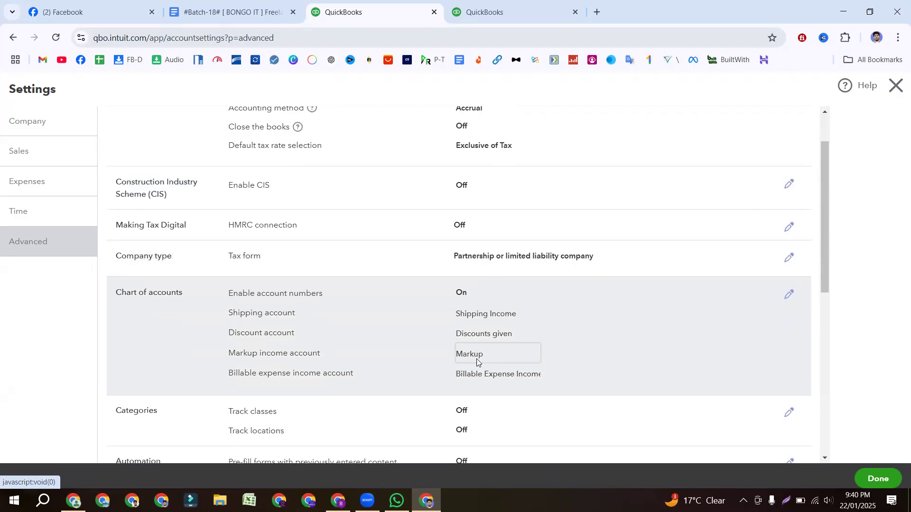
{"action": "scroll", "coordinate": [497, 326], "scroll_direction": "down", "scroll_amount": 2}
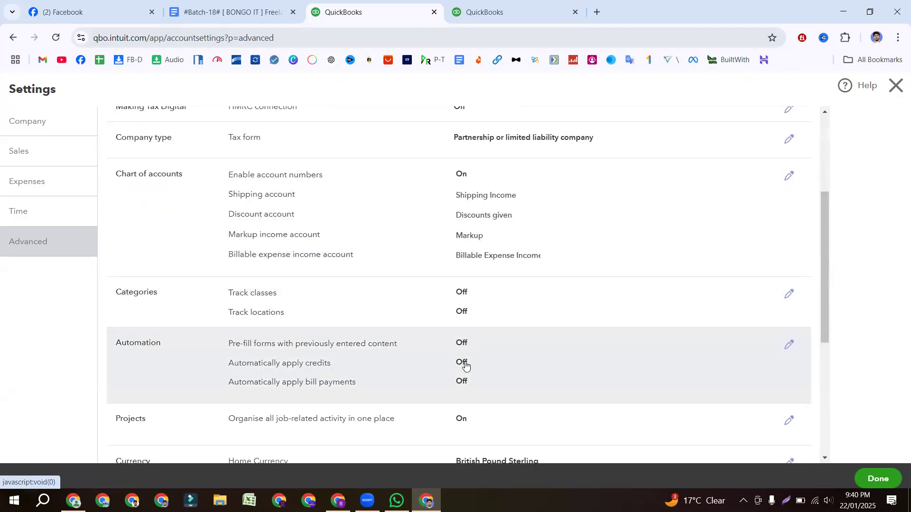
{"action": "scroll", "coordinate": [471, 380], "scroll_direction": "down", "scroll_amount": 1}
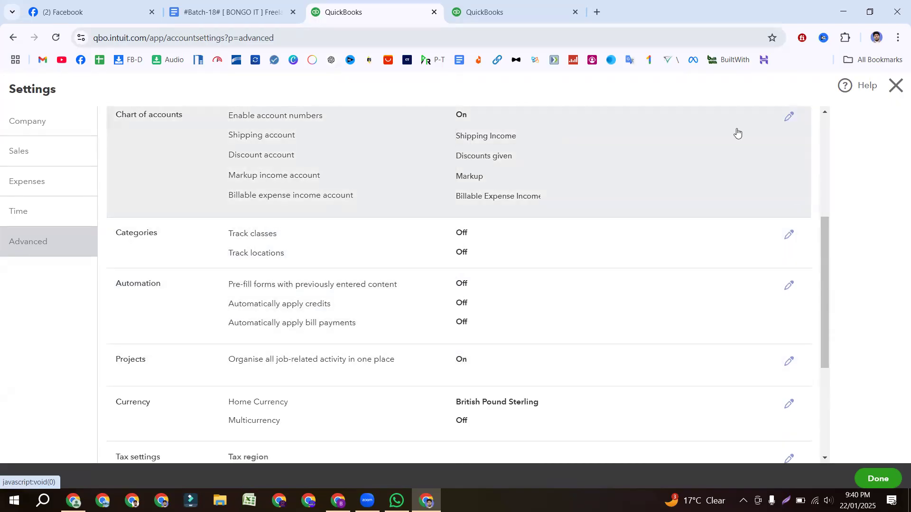
{"action": "left_click", "coordinate": [788, 116]}
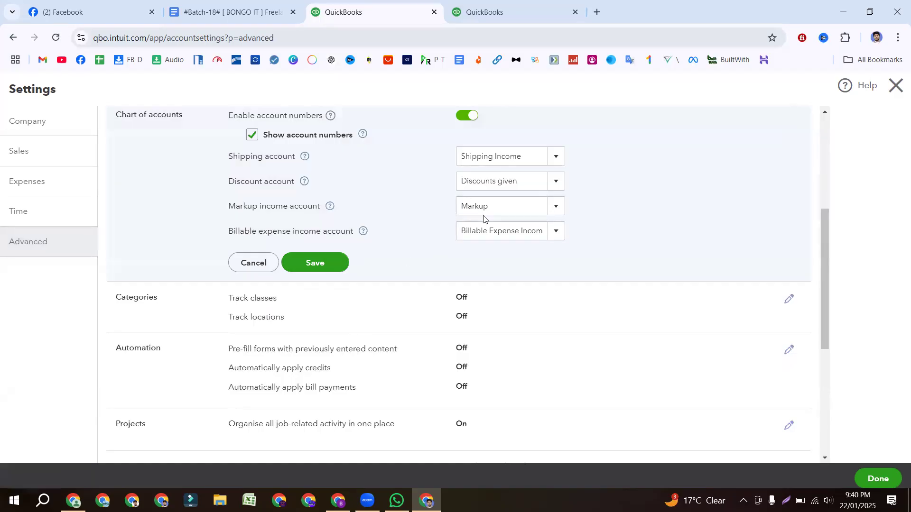
{"action": "left_click", "coordinate": [556, 207]}
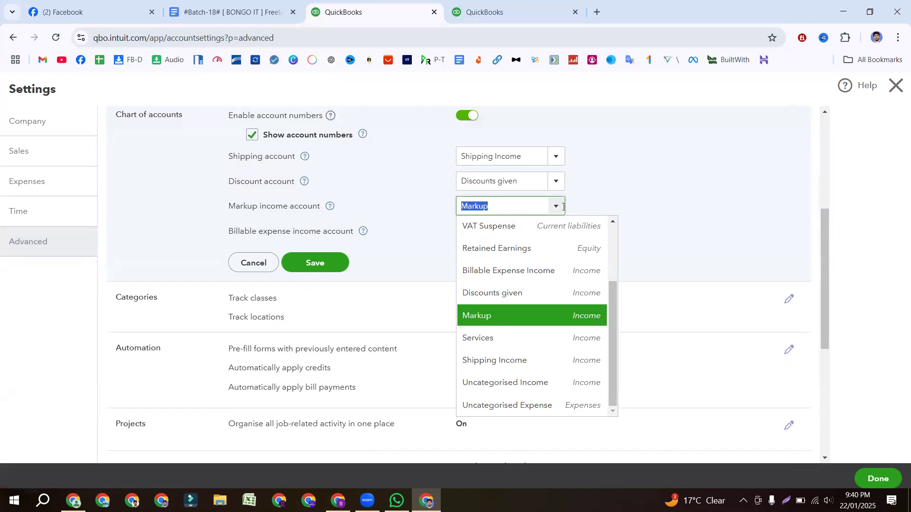
{"action": "left_click", "coordinate": [640, 199]}
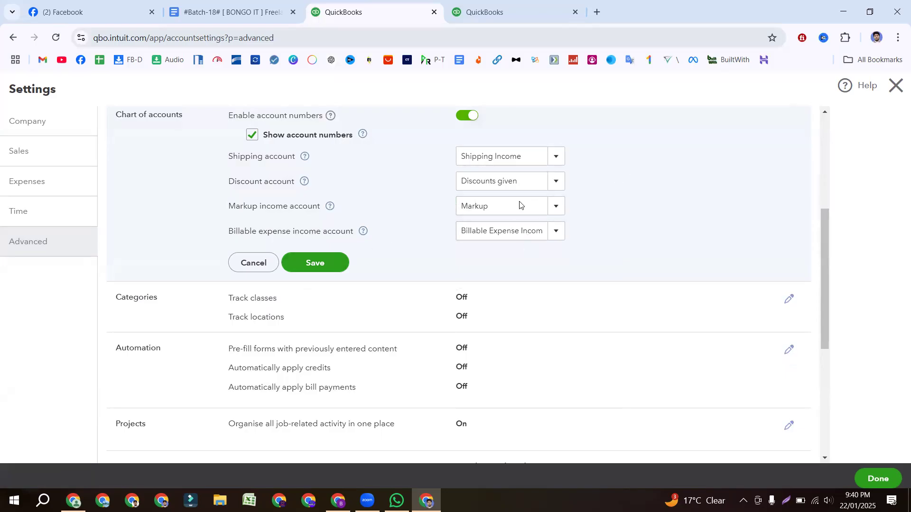
{"action": "left_click", "coordinate": [331, 264]}
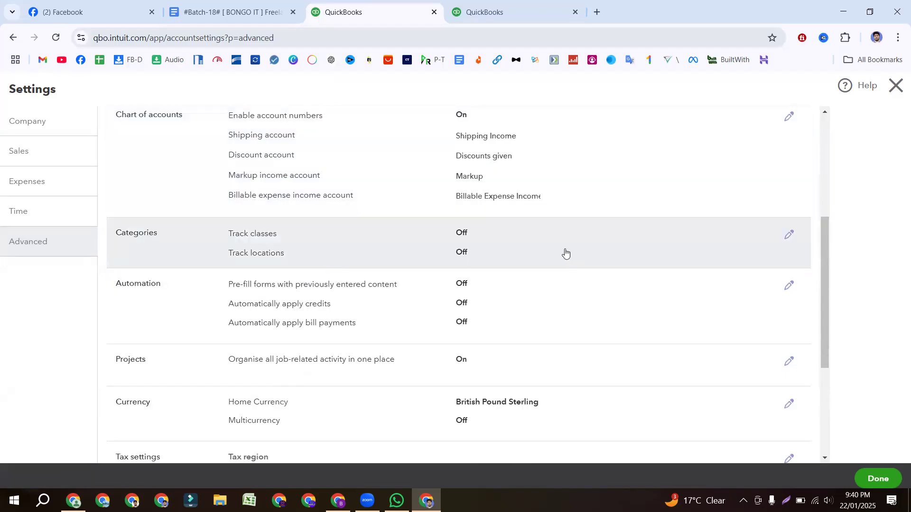
{"action": "scroll", "coordinate": [561, 254], "scroll_direction": "down", "scroll_amount": 3}
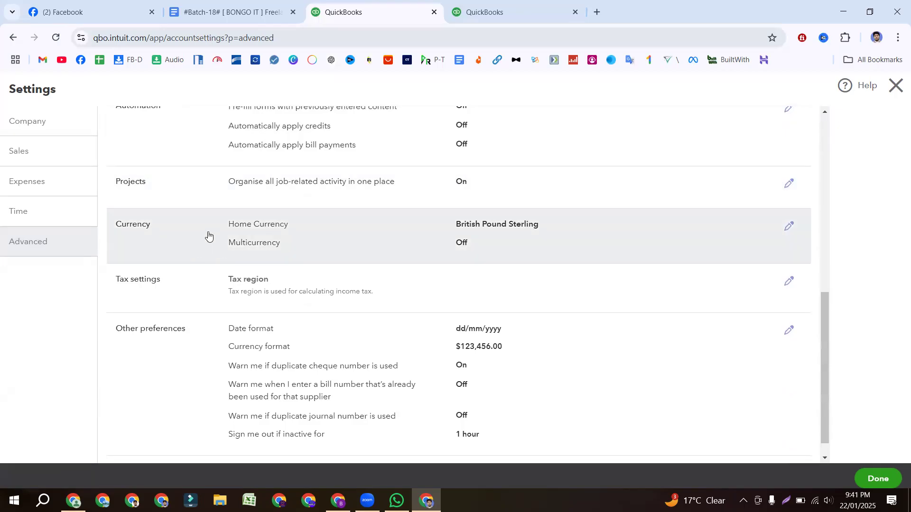
Step: Edit the Currency settings and switch Multicurrency on, bringing up its can't-undo warning
{"action": "left_click", "coordinate": [790, 228]}
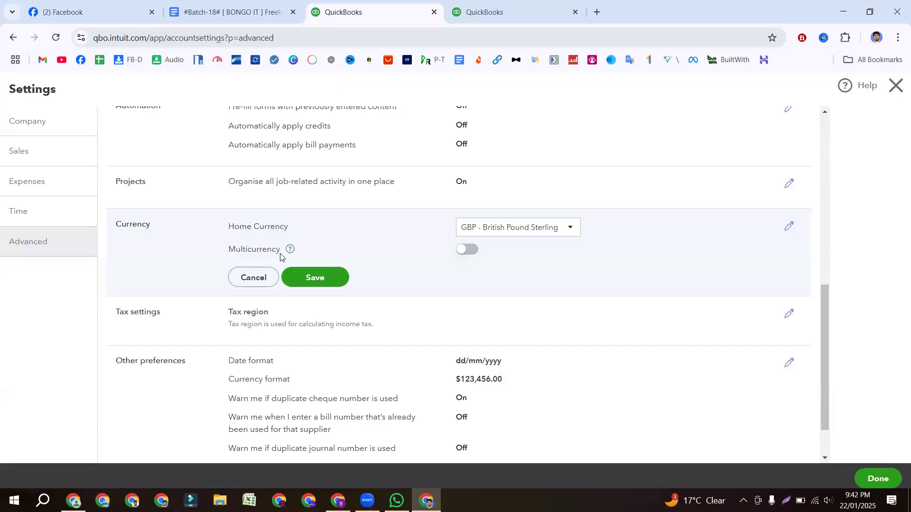
{"action": "scroll", "coordinate": [280, 257], "scroll_direction": "down", "scroll_amount": 1}
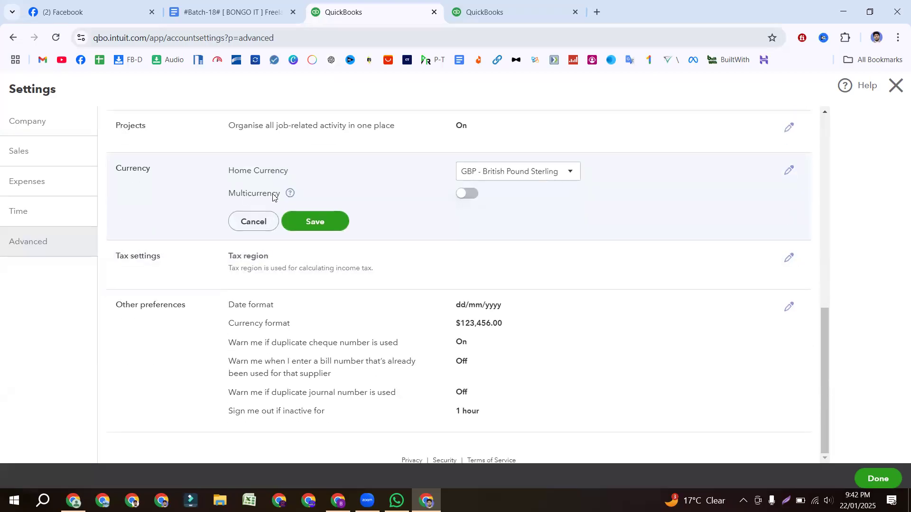
{"action": "left_click_drag", "start_coordinate": [230, 196], "coordinate": [279, 199]}
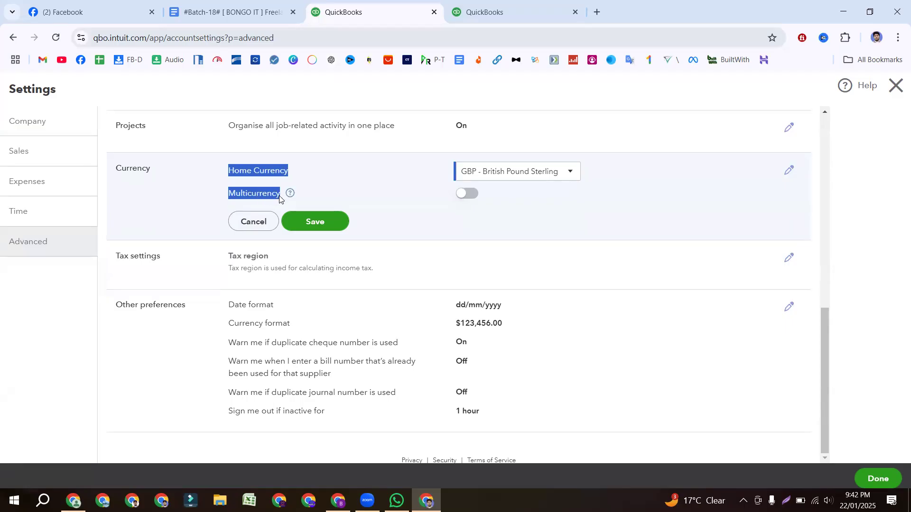
{"action": "left_click", "coordinate": [359, 199]}
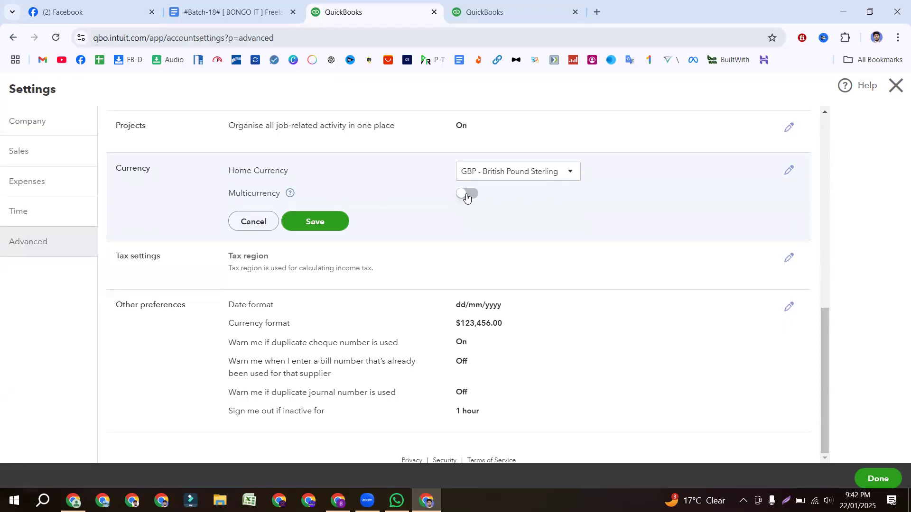
{"action": "left_click", "coordinate": [466, 196]}
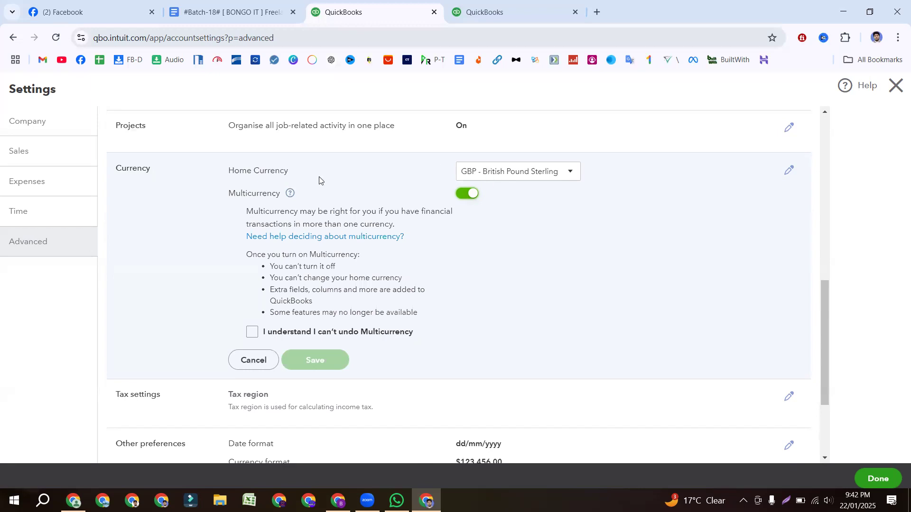
Step: Keep British Pound Sterling selected as the home currency
{"action": "left_click", "coordinate": [538, 173]}
{"action": "scroll", "coordinate": [532, 317], "scroll_direction": "down", "scroll_amount": 4}
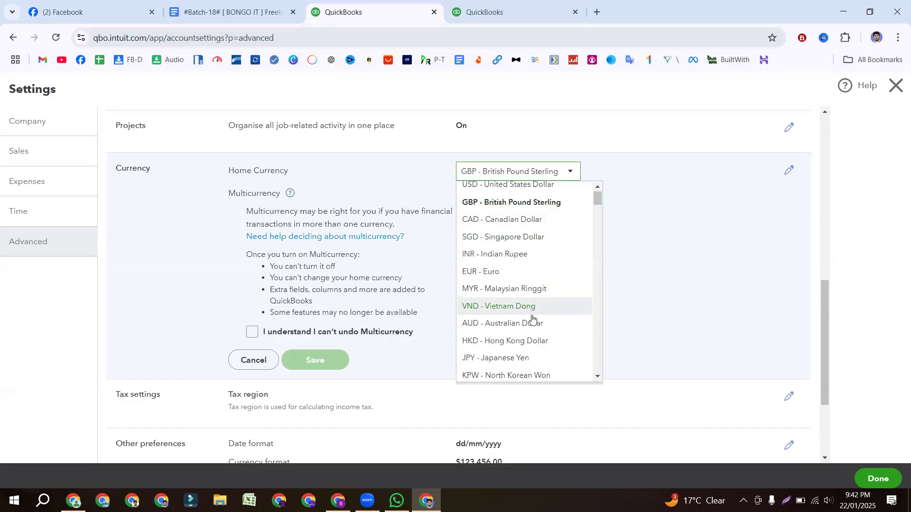
{"action": "scroll", "coordinate": [532, 316], "scroll_direction": "up", "scroll_amount": 4}
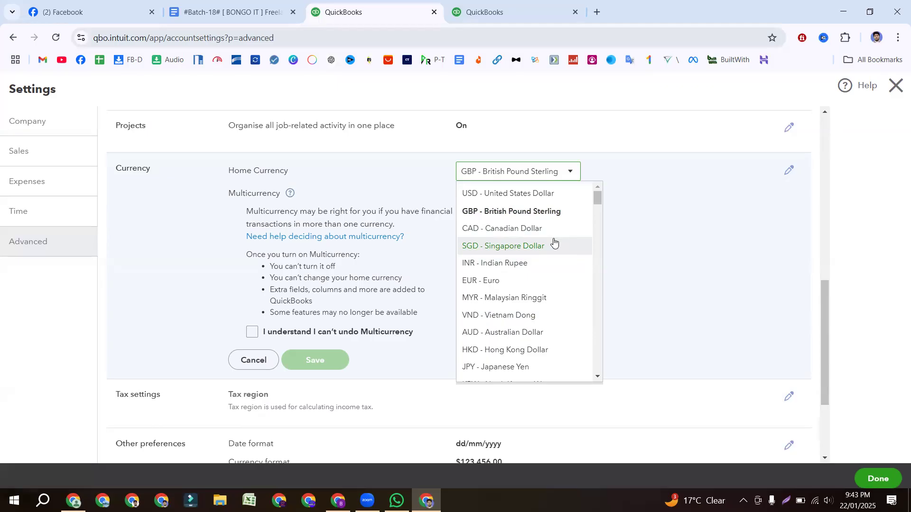
{"action": "left_click", "coordinate": [525, 212]}
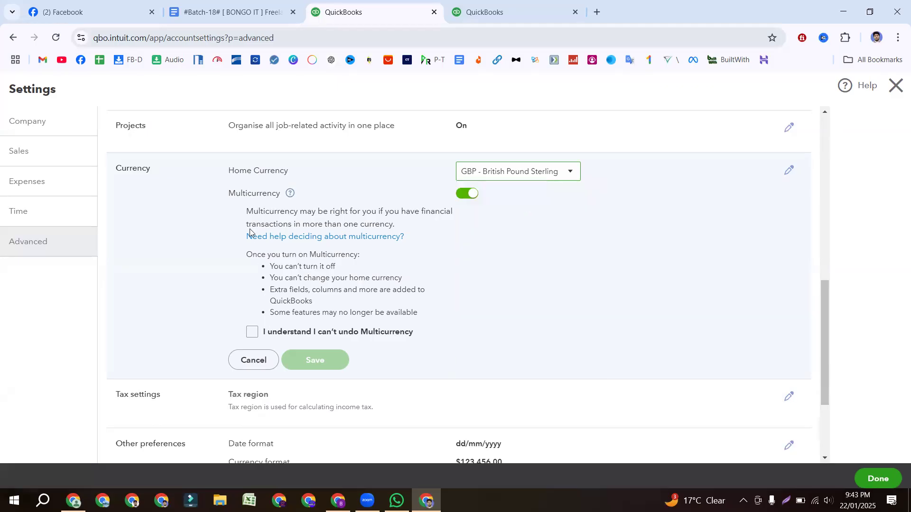
Step: Tick and untick the Multicurrency acknowledgement, then switch Multicurrency back off
{"action": "left_click_drag", "start_coordinate": [266, 267], "coordinate": [337, 273]}
{"action": "left_click_drag", "start_coordinate": [267, 279], "coordinate": [385, 314]}
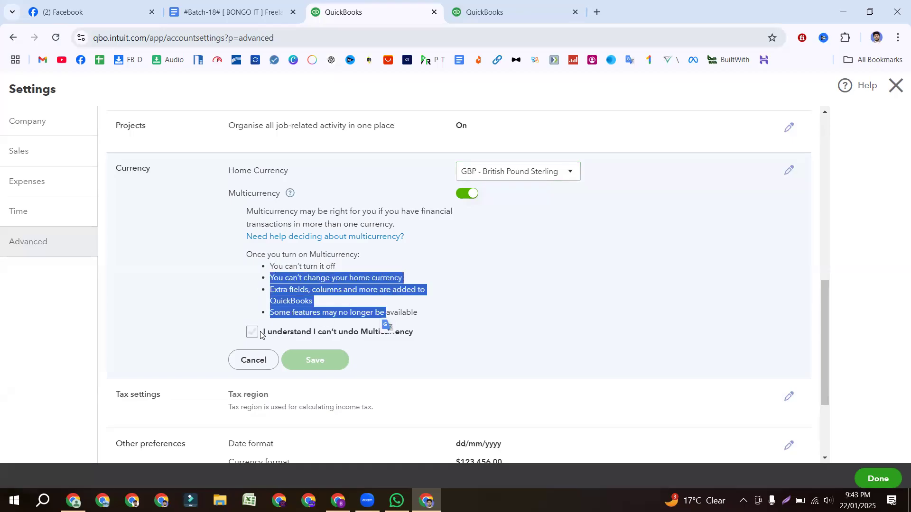
{"action": "left_click_drag", "start_coordinate": [260, 335], "coordinate": [415, 342]}
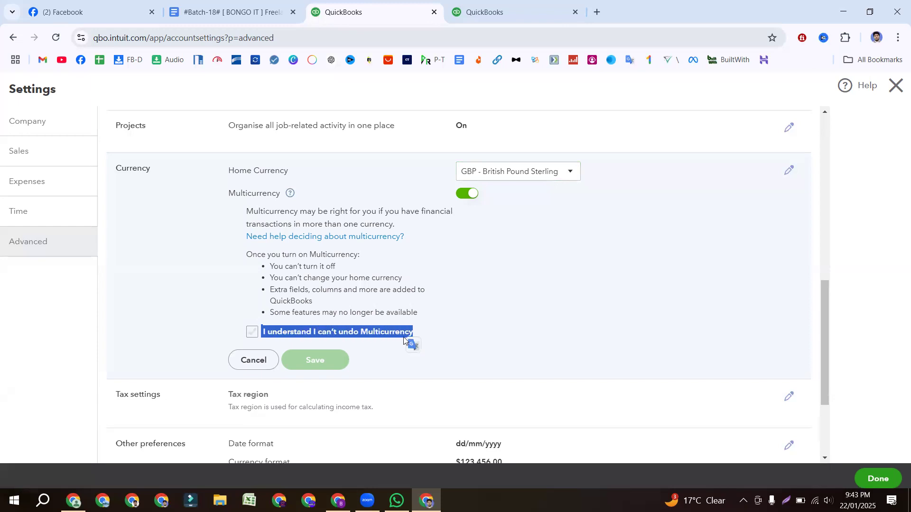
{"action": "left_click", "coordinate": [252, 332]}
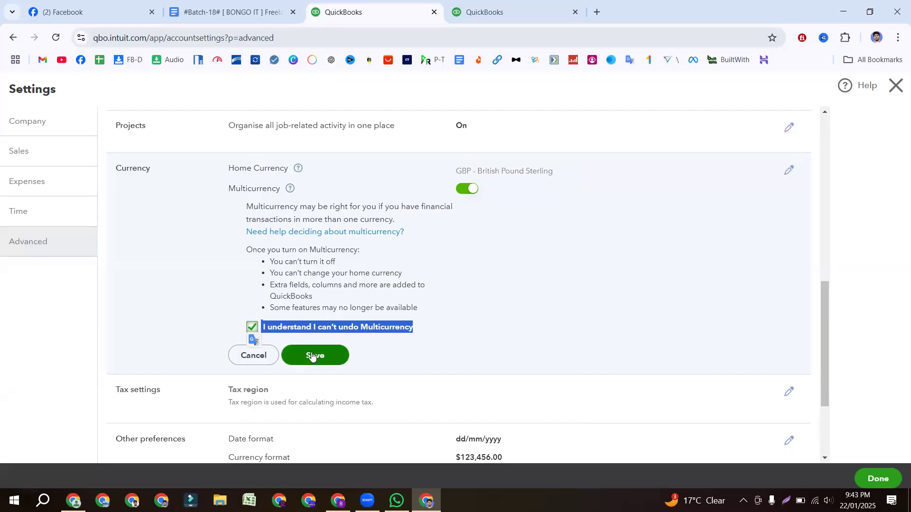
{"action": "left_click", "coordinate": [252, 327]}
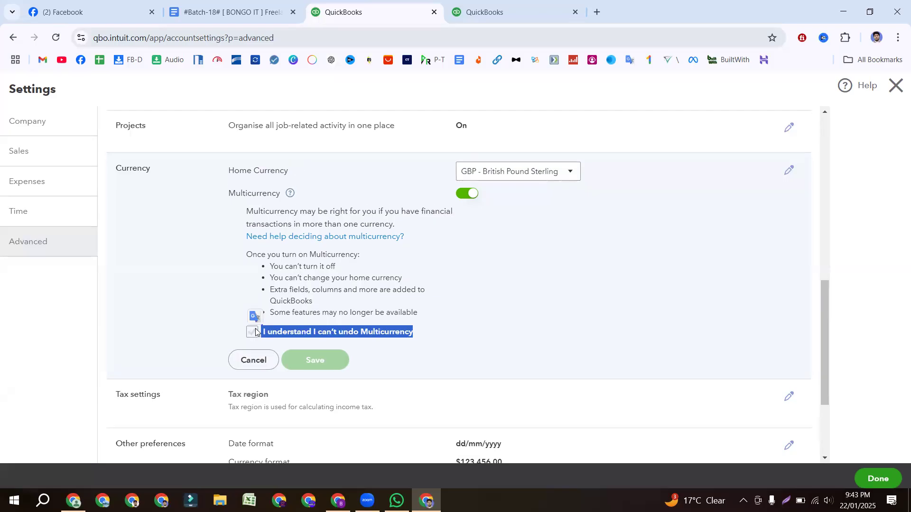
{"action": "left_click", "coordinate": [467, 198]}
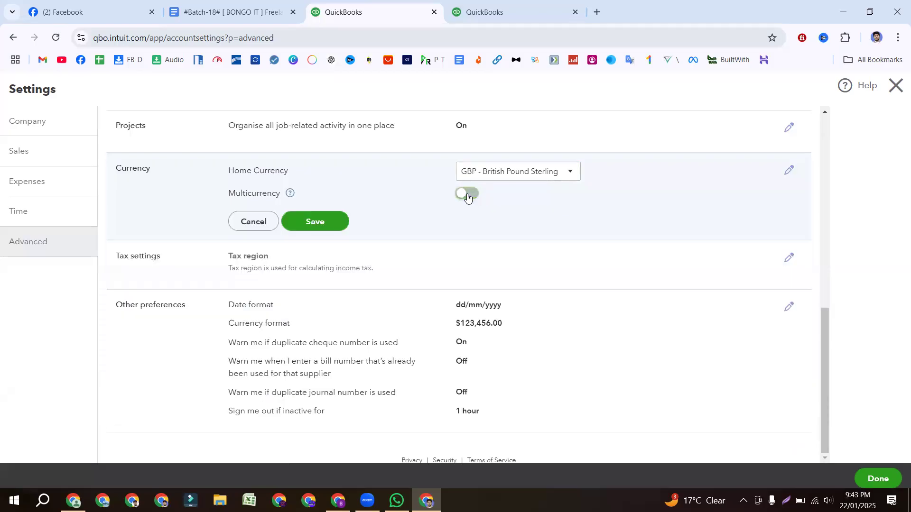
Step: Save Currency with GBP home currency and Multicurrency Off, then review the reloaded Advanced page
{"action": "left_click", "coordinate": [331, 223]}
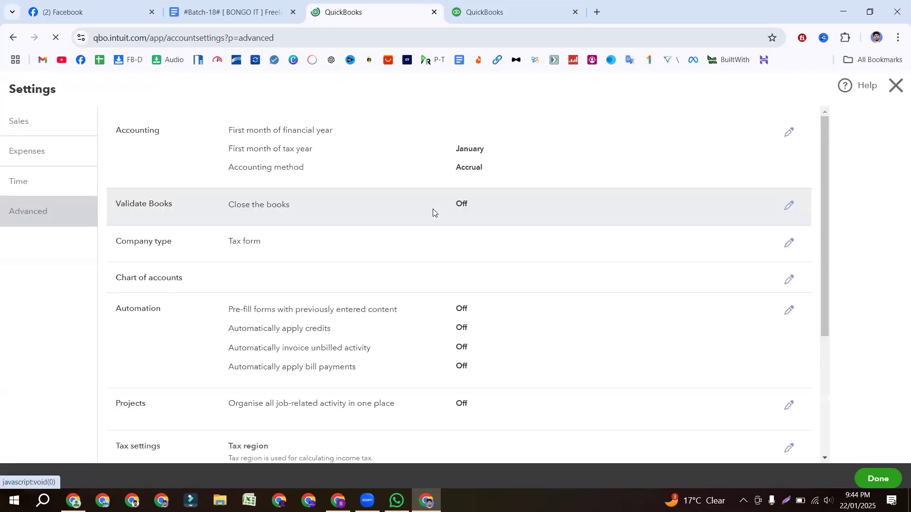
{"action": "scroll", "coordinate": [433, 212], "scroll_direction": "down", "scroll_amount": 4}
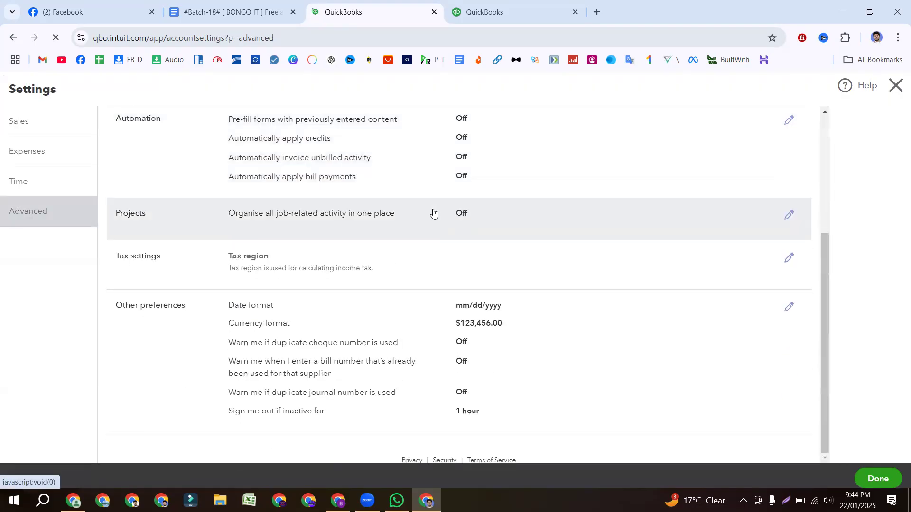
{"action": "scroll", "coordinate": [476, 320], "scroll_direction": "up", "scroll_amount": 3}
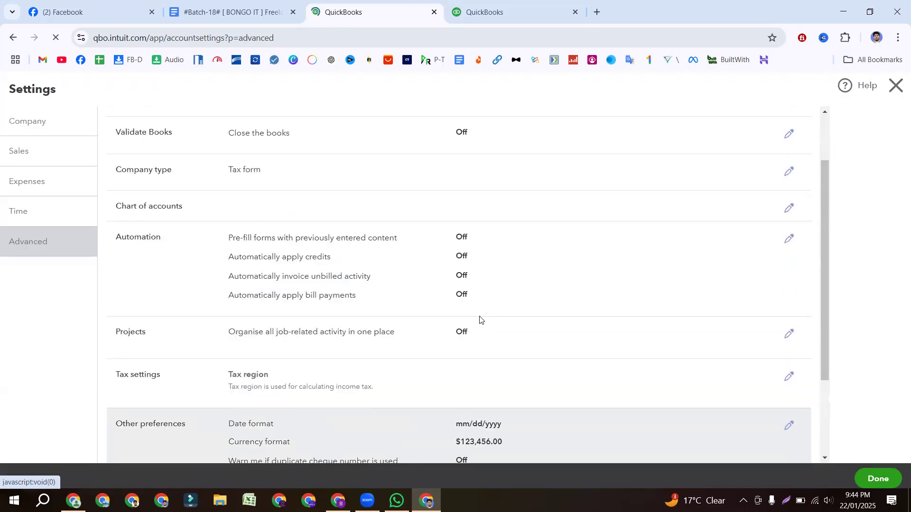
{"action": "scroll", "coordinate": [464, 327], "scroll_direction": "down", "scroll_amount": 2}
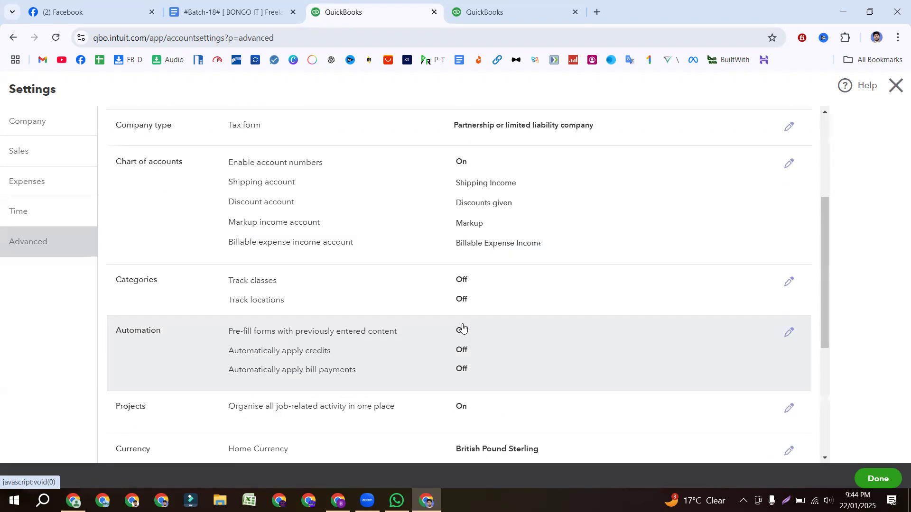
{"action": "scroll", "coordinate": [458, 332], "scroll_direction": "down", "scroll_amount": 3}
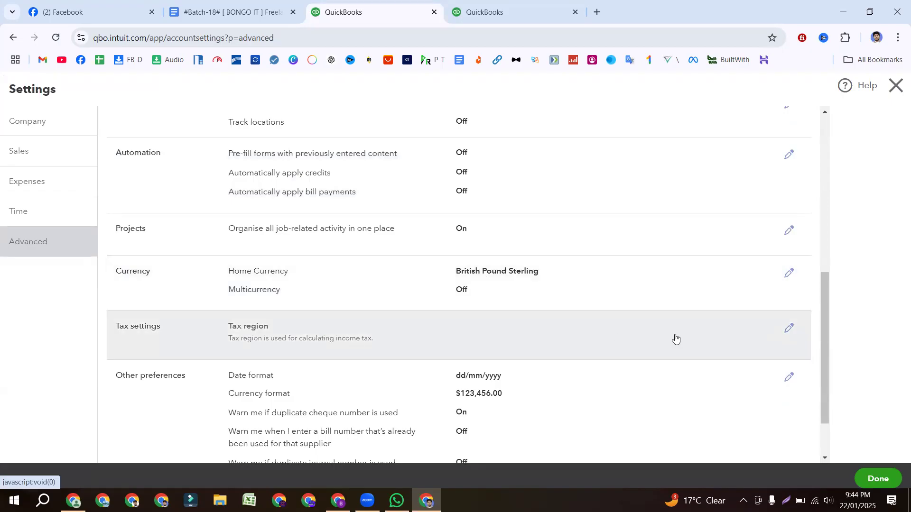
Step: Set the tax region to England, Wales or Northern Ireland and save it
{"action": "left_click", "coordinate": [788, 330]}
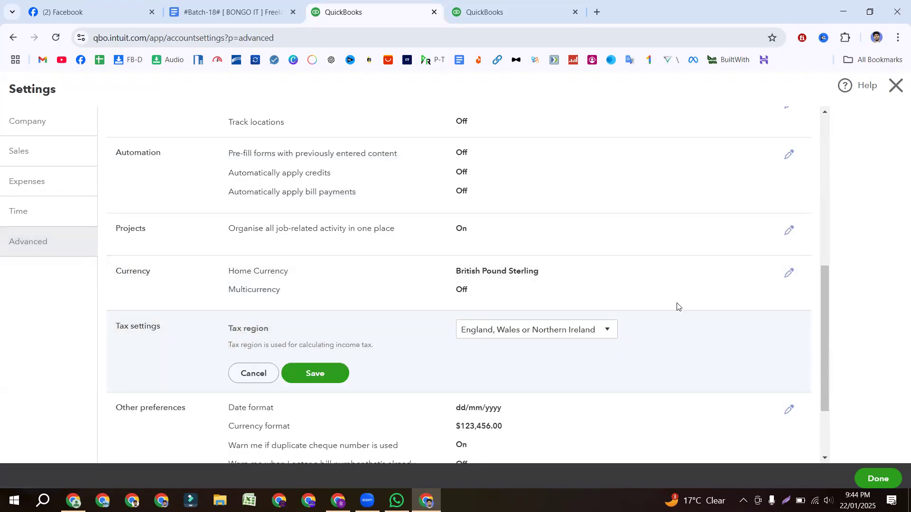
{"action": "scroll", "coordinate": [254, 350], "scroll_direction": "down", "scroll_amount": 1}
{"action": "left_click_drag", "start_coordinate": [226, 270], "coordinate": [272, 273]}
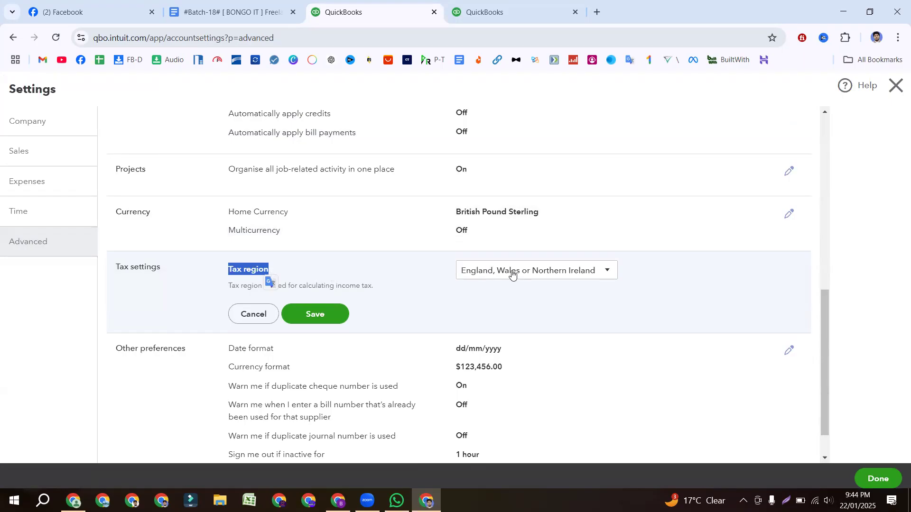
{"action": "left_click", "coordinate": [568, 278]}
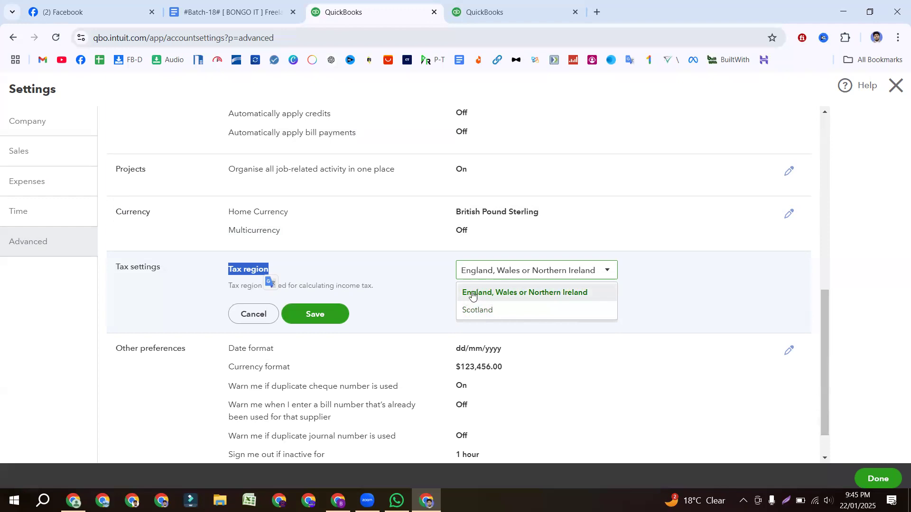
{"action": "left_click", "coordinate": [529, 294]}
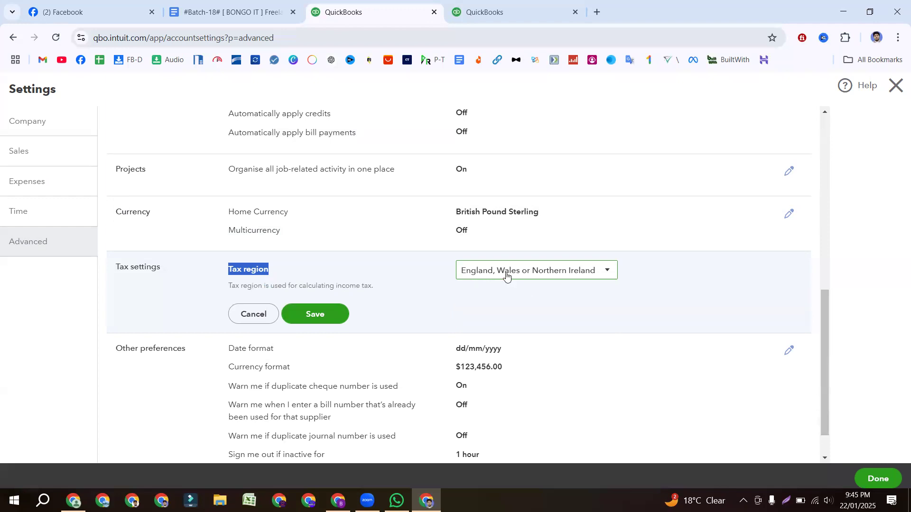
{"action": "left_click", "coordinate": [492, 304]}
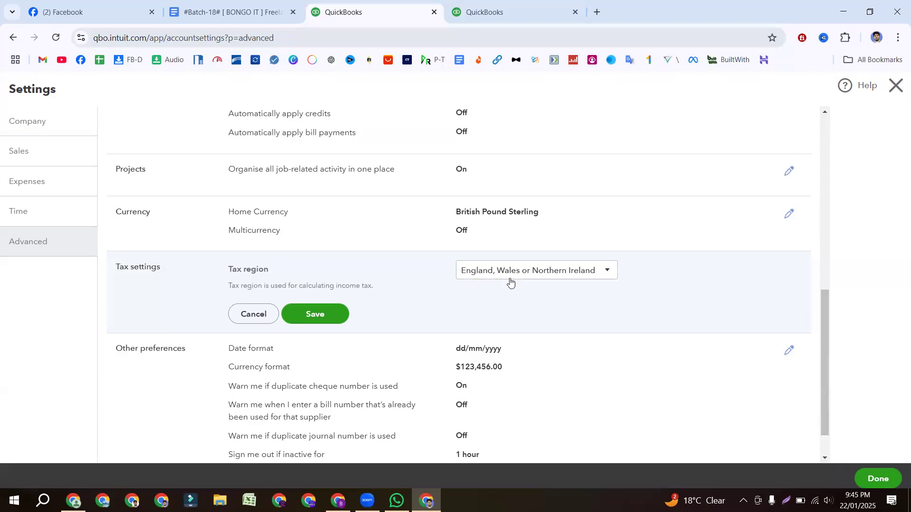
{"action": "left_click", "coordinate": [328, 315]}
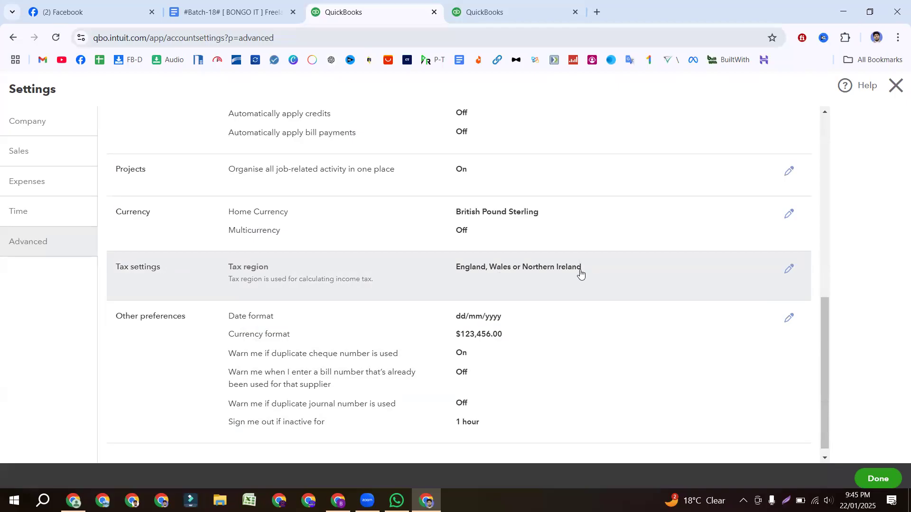
{"action": "scroll", "coordinate": [183, 331], "scroll_direction": "down", "scroll_amount": 1}
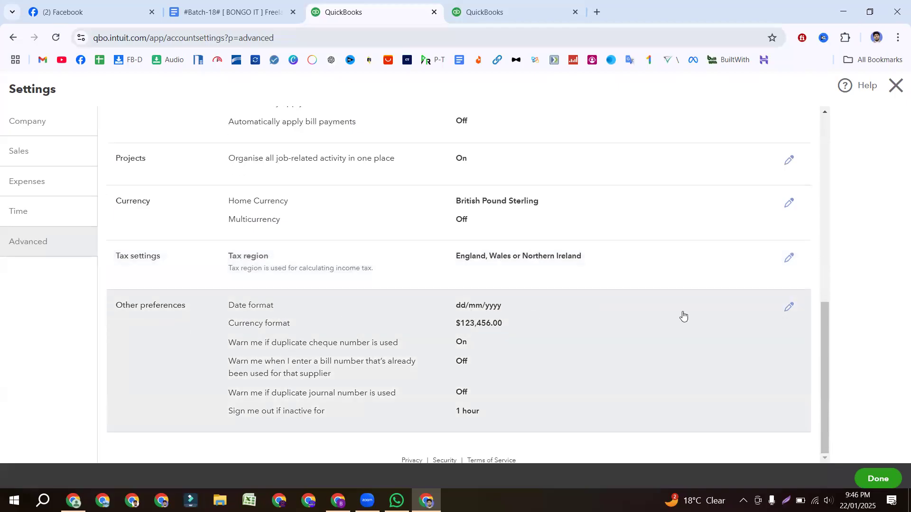
Step: Edit Other preferences and change the date format to mm/dd/yyyy
{"action": "left_click", "coordinate": [790, 309]}
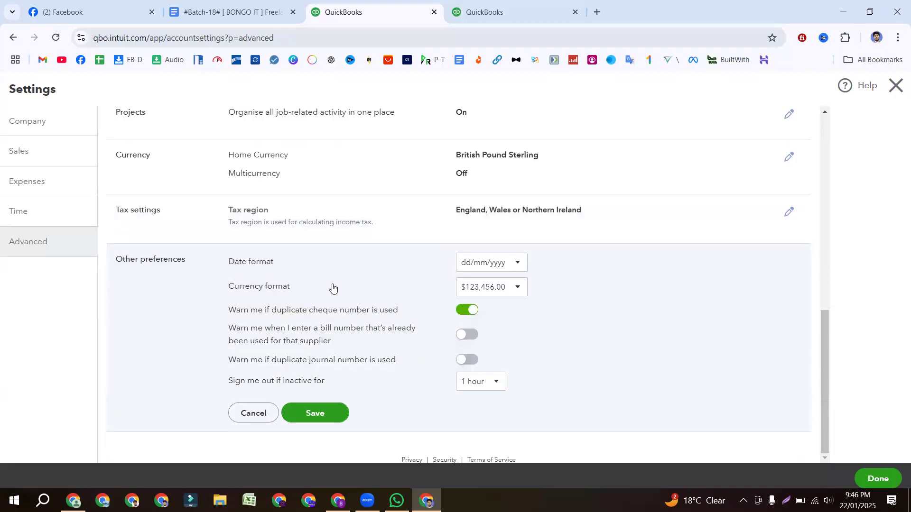
{"action": "left_click", "coordinate": [492, 262]}
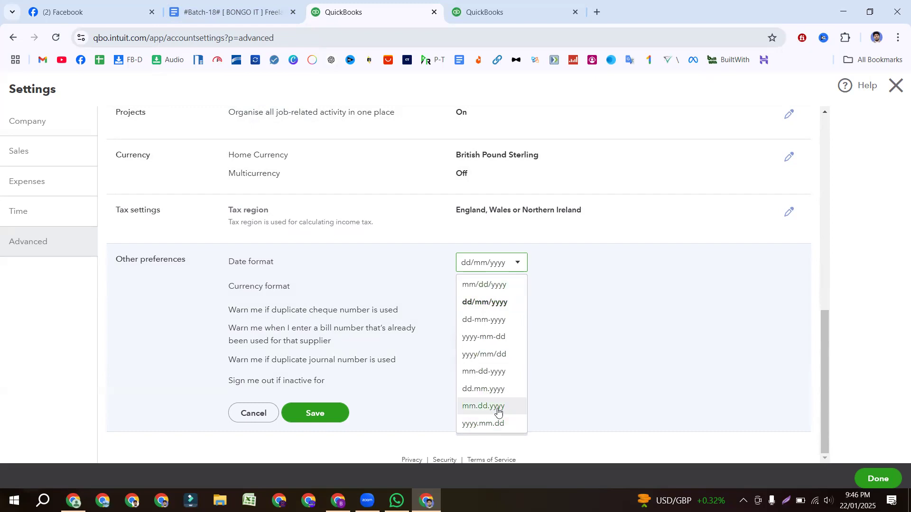
{"action": "left_click", "coordinate": [487, 291]}
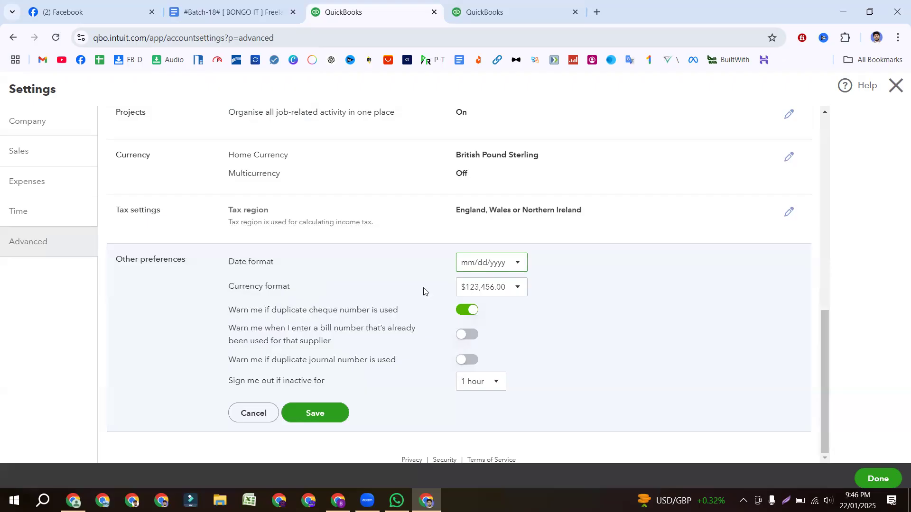
{"action": "left_click", "coordinate": [478, 291]}
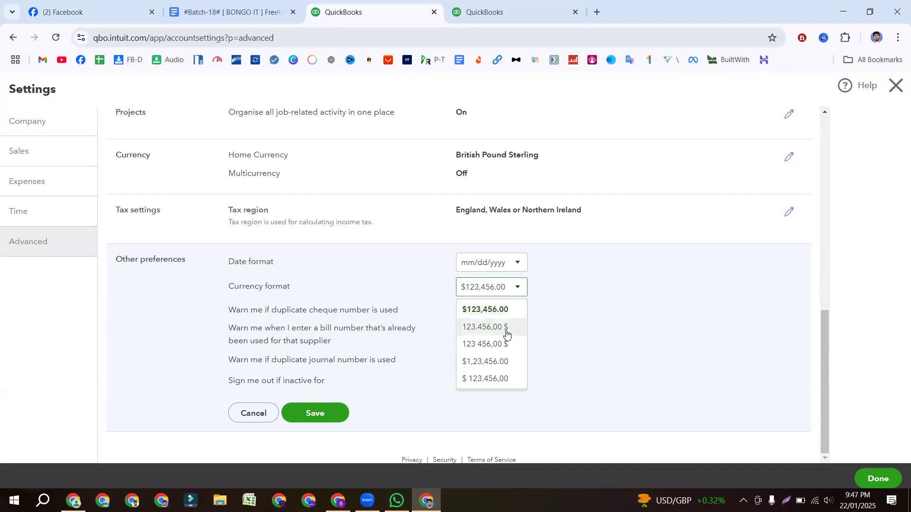
Step: Keep $123,456.00 as the currency format
{"action": "left_click", "coordinate": [482, 292]}
{"action": "left_click", "coordinate": [494, 291]}
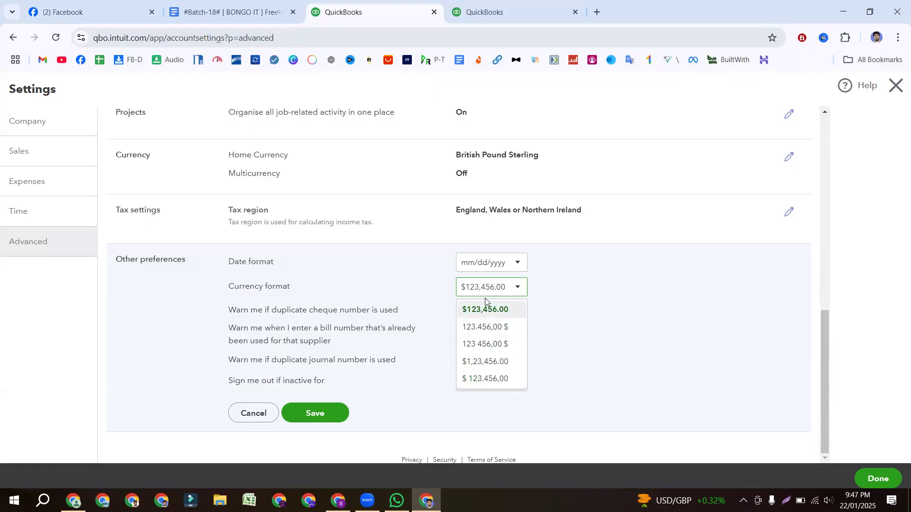
{"action": "left_click", "coordinate": [485, 317]}
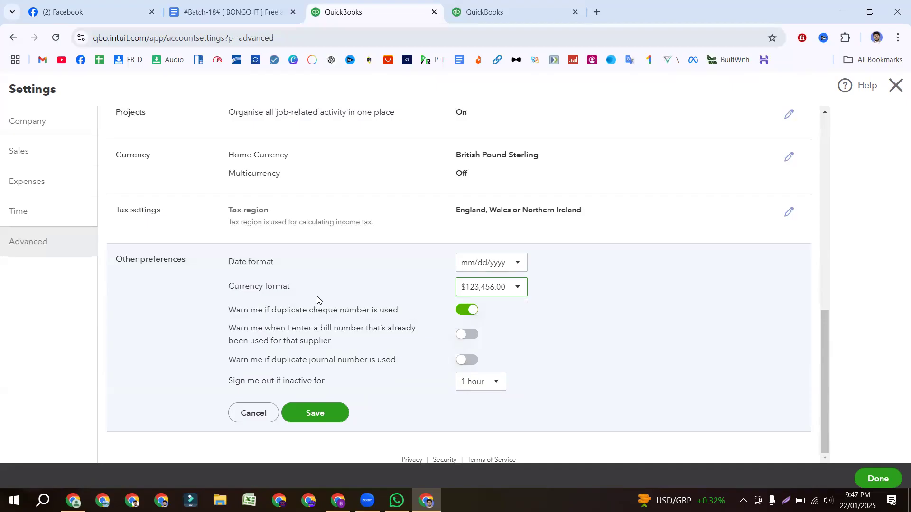
Step: Leave the duplicate cheque warning on and switch on the reused bill number warning
{"action": "left_click_drag", "start_coordinate": [228, 315], "coordinate": [399, 311]}
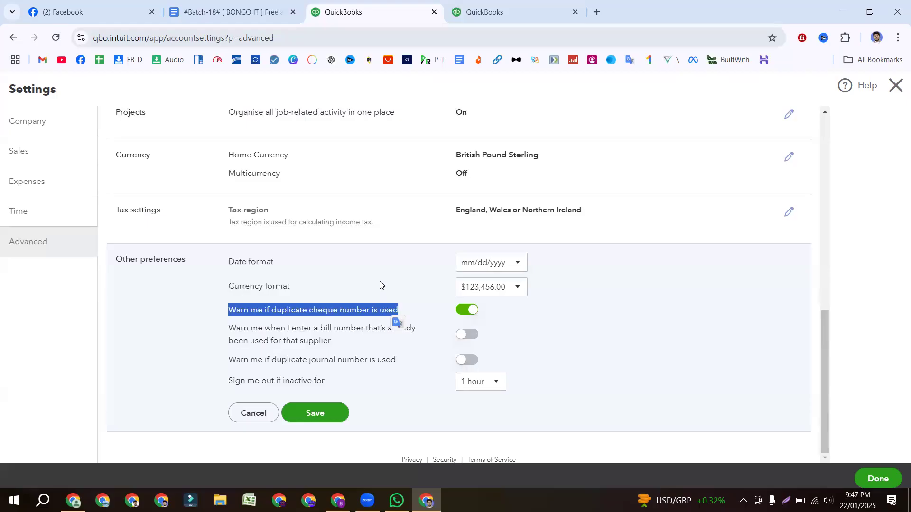
{"action": "left_click", "coordinate": [469, 311]}
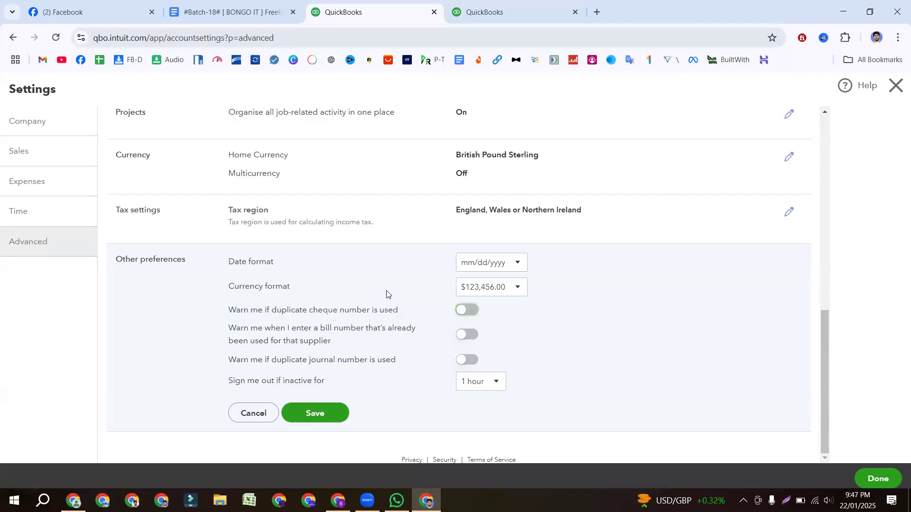
{"action": "left_click", "coordinate": [463, 313]}
{"action": "left_click_drag", "start_coordinate": [224, 334], "coordinate": [285, 332]}
{"action": "left_click", "coordinate": [270, 332]}
{"action": "left_click_drag", "start_coordinate": [230, 331], "coordinate": [382, 345]}
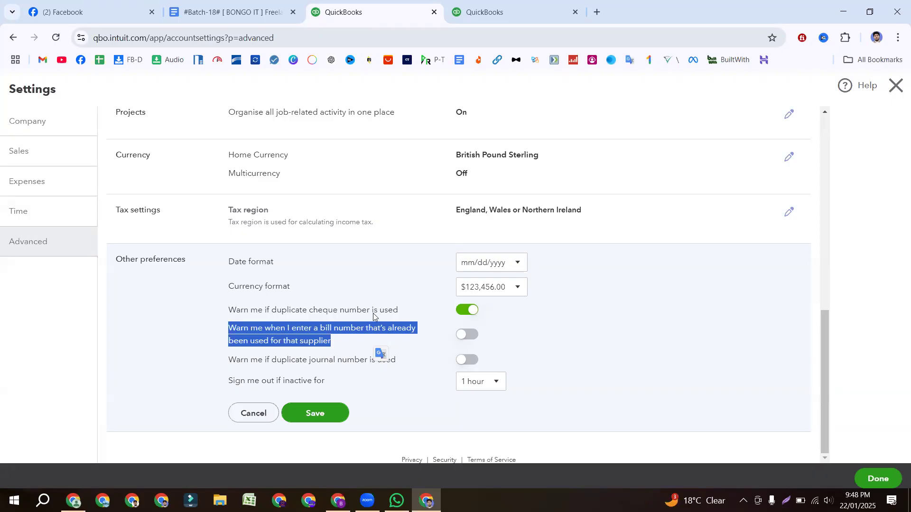
{"action": "left_click", "coordinate": [467, 336]}
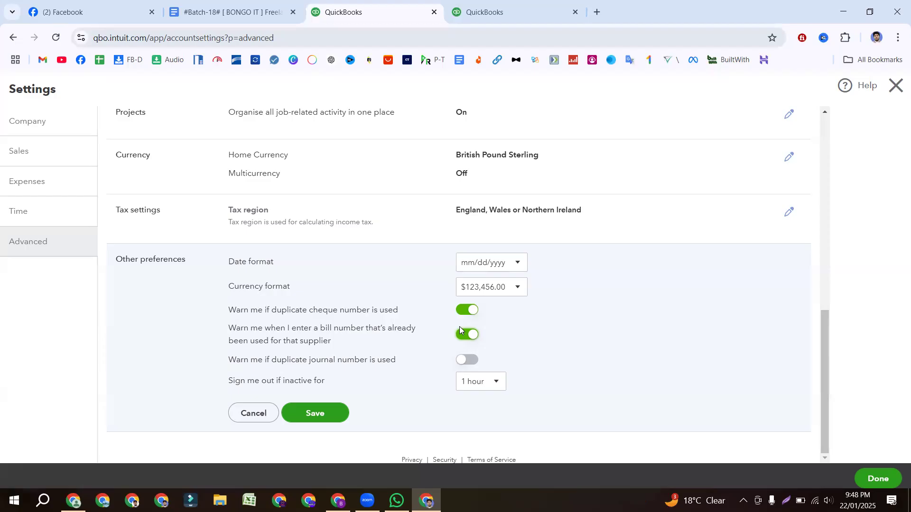
Step: Switch on the 'Warn me if duplicate journal number is used' toggle
{"action": "left_click_drag", "start_coordinate": [228, 361], "coordinate": [402, 362]}
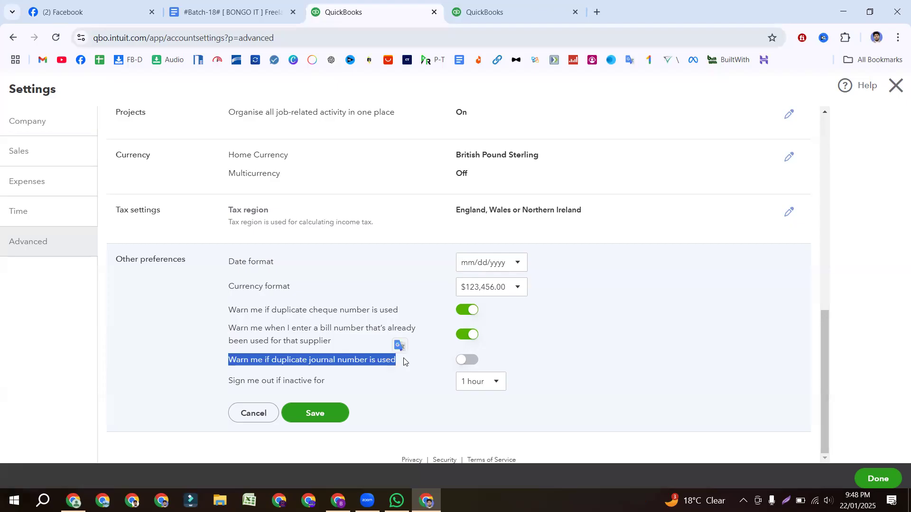
{"action": "left_click", "coordinate": [404, 362]}
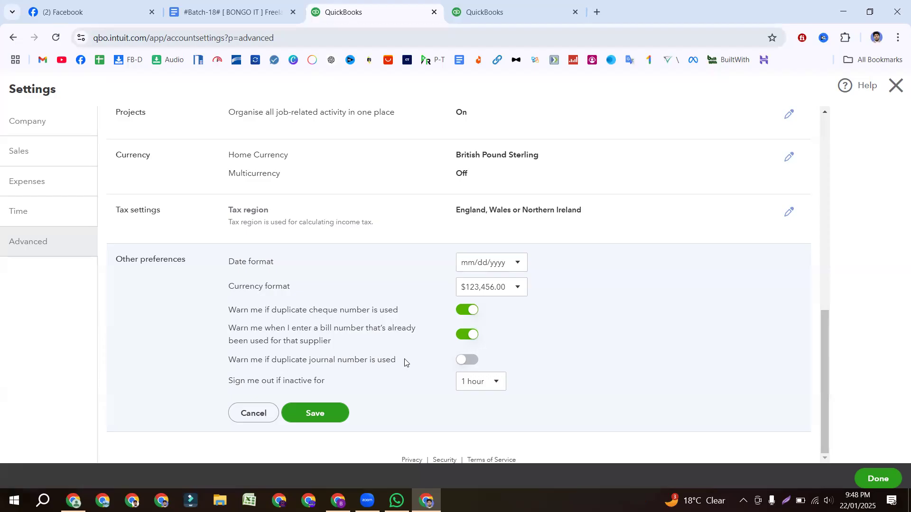
{"action": "left_click_drag", "start_coordinate": [228, 261], "coordinate": [239, 365]}
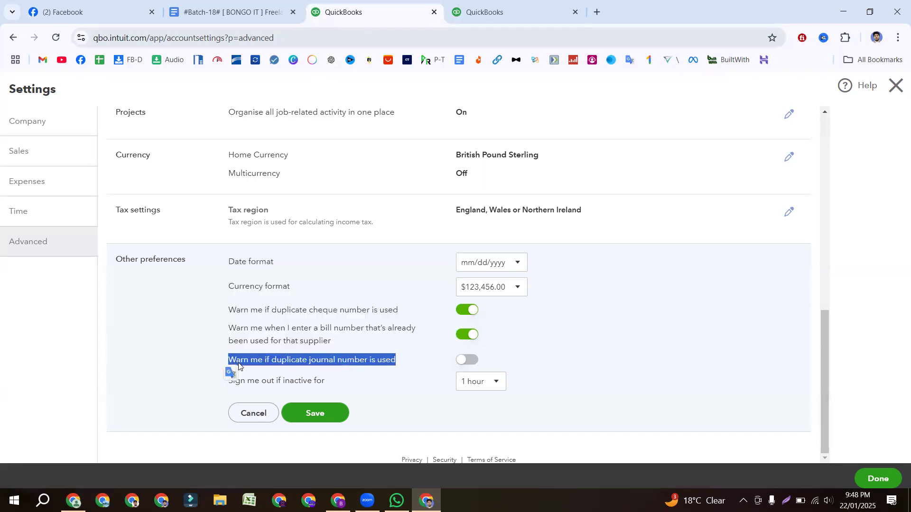
{"action": "left_click", "coordinate": [466, 362]}
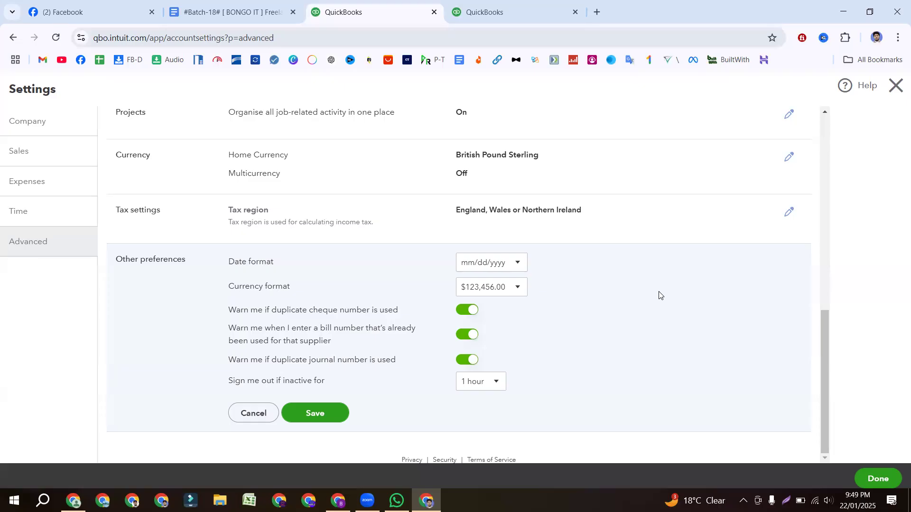
Step: Set 'Sign me out if inactive for' to 3 hours in Other preferences
{"action": "left_click_drag", "start_coordinate": [230, 381], "coordinate": [326, 381]}
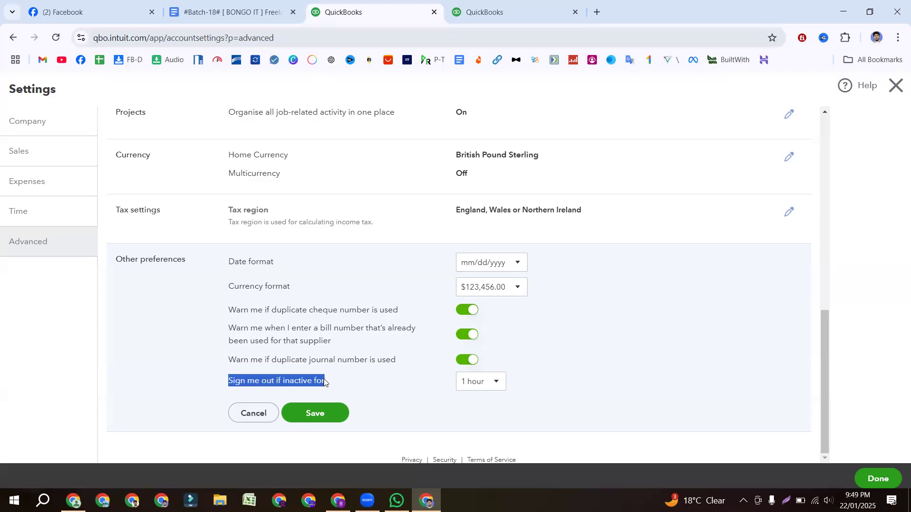
{"action": "left_click", "coordinate": [476, 387]}
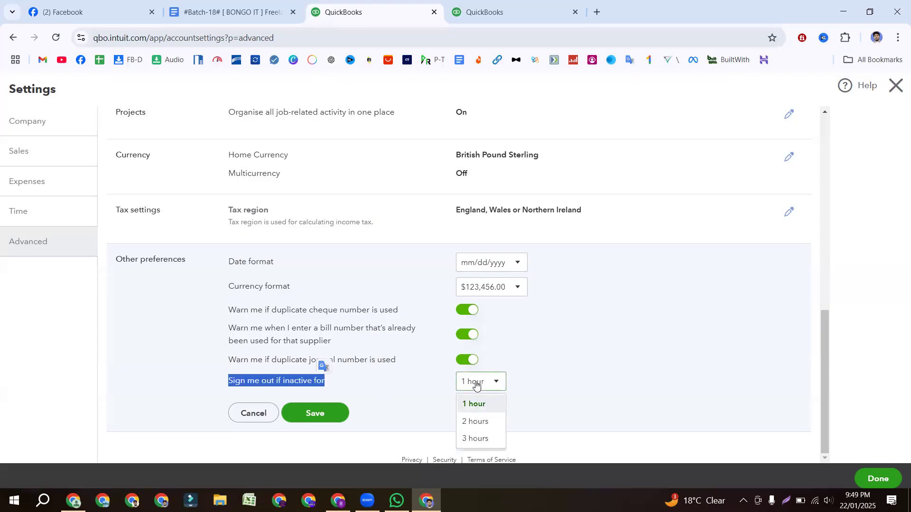
{"action": "left_click", "coordinate": [478, 437]}
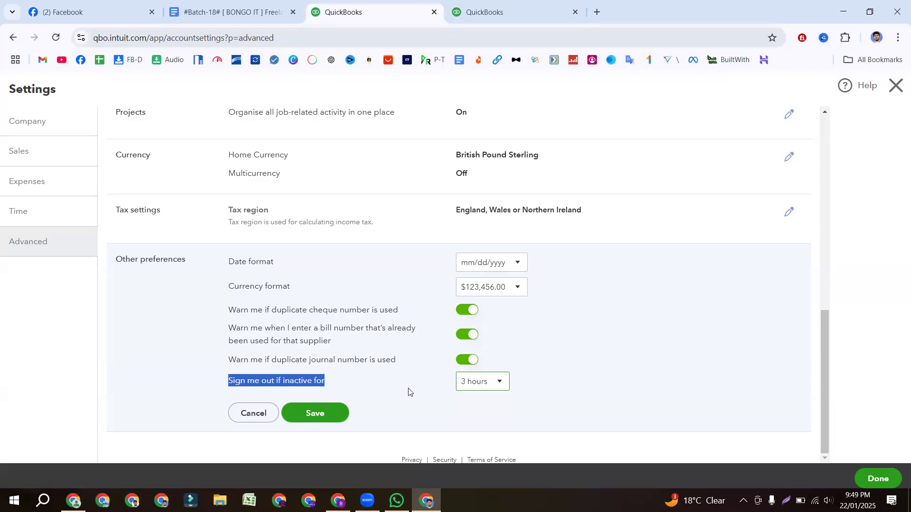
{"action": "left_click", "coordinate": [488, 381]}
{"action": "left_click", "coordinate": [473, 437]}
{"action": "left_click", "coordinate": [470, 405]}
{"action": "left_click", "coordinate": [472, 381]}
{"action": "left_click", "coordinate": [474, 437]}
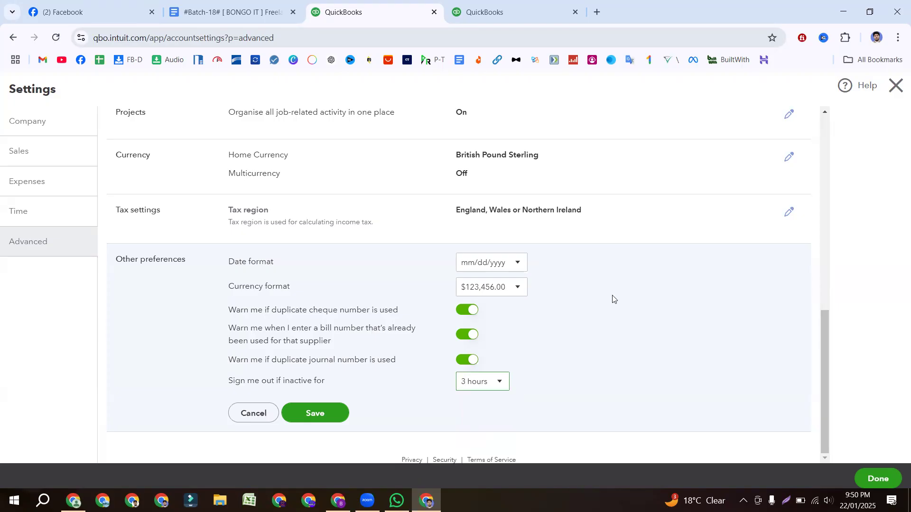
{"action": "left_click", "coordinate": [688, 252]}
Step: Save the Other preferences, close Settings, and switch back to the course notes document
{"action": "left_click", "coordinate": [330, 413]}
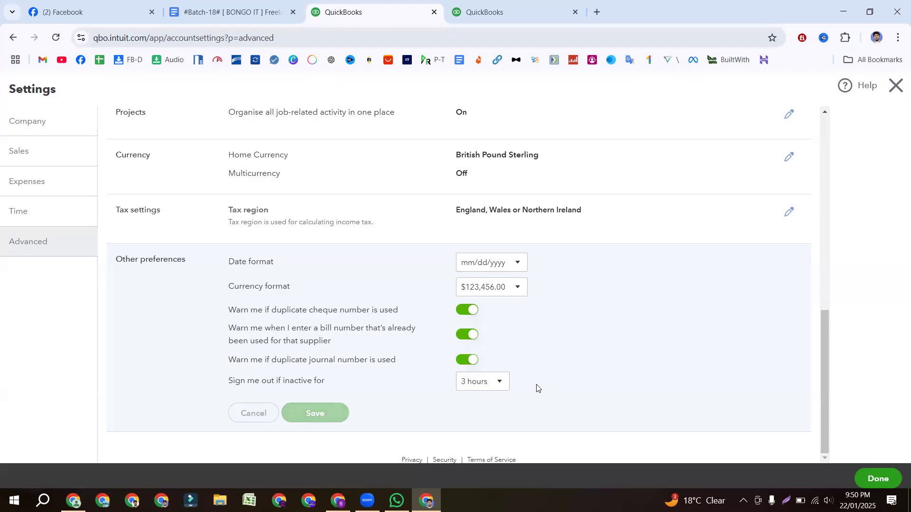
{"action": "scroll", "coordinate": [565, 395], "scroll_direction": "up", "scroll_amount": 5}
{"action": "scroll", "coordinate": [562, 392], "scroll_direction": "down", "scroll_amount": 5}
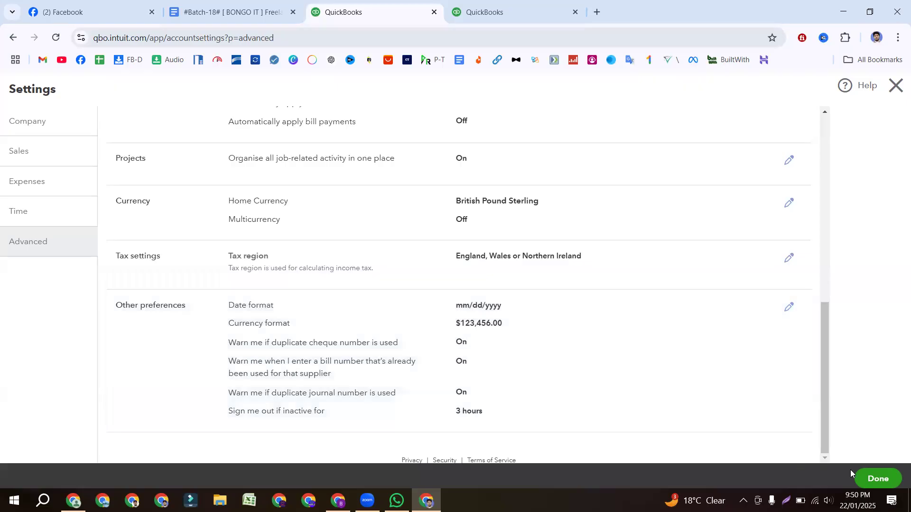
{"action": "left_click", "coordinate": [876, 480]}
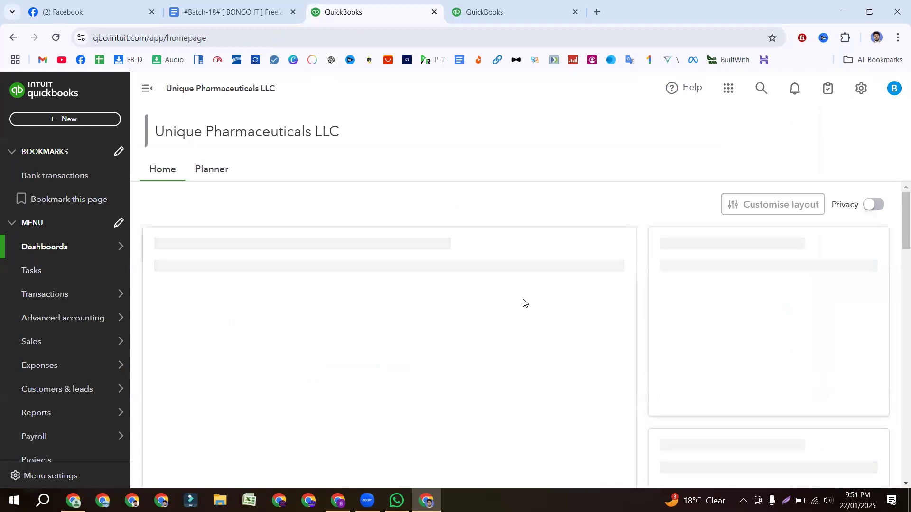
{"action": "left_click", "coordinate": [201, 19]}
{"action": "scroll", "coordinate": [334, 333], "scroll_direction": "down", "scroll_amount": 3}
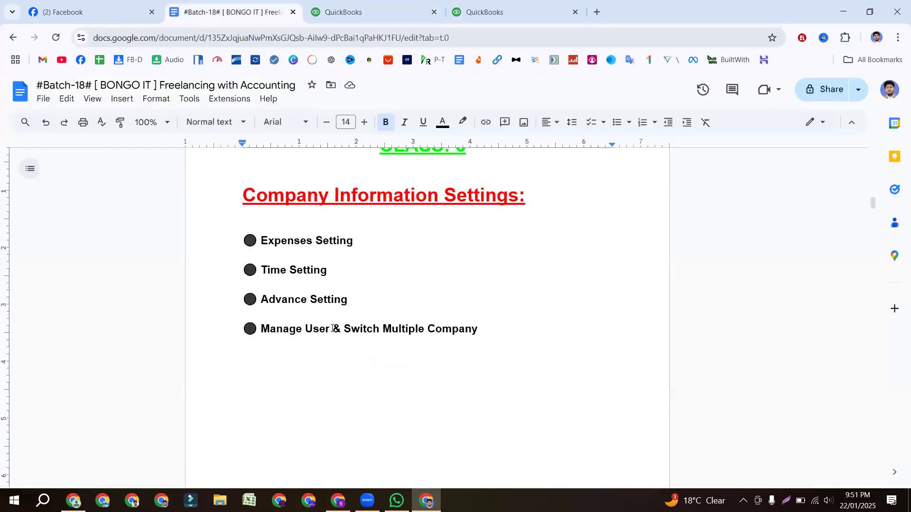
{"action": "left_click_drag", "start_coordinate": [331, 329], "coordinate": [265, 329]}
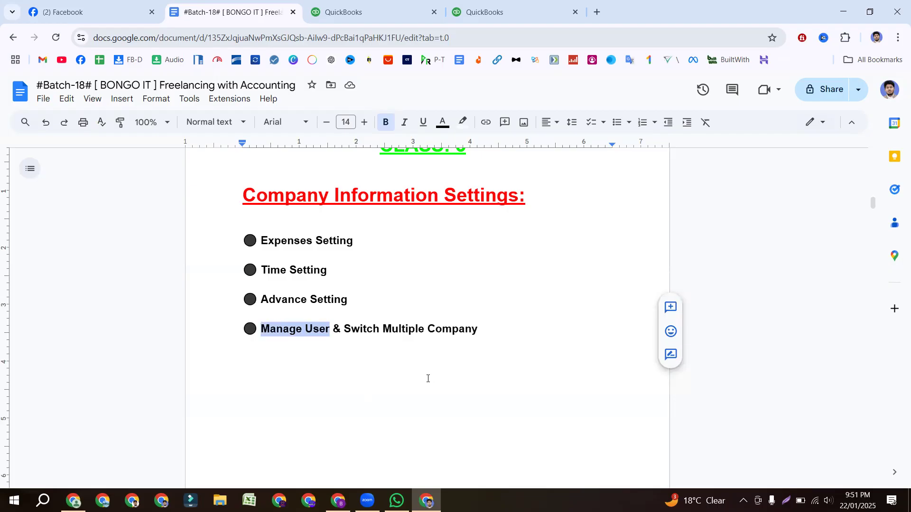
{"action": "scroll", "coordinate": [419, 366], "scroll_direction": "down", "scroll_amount": 6}
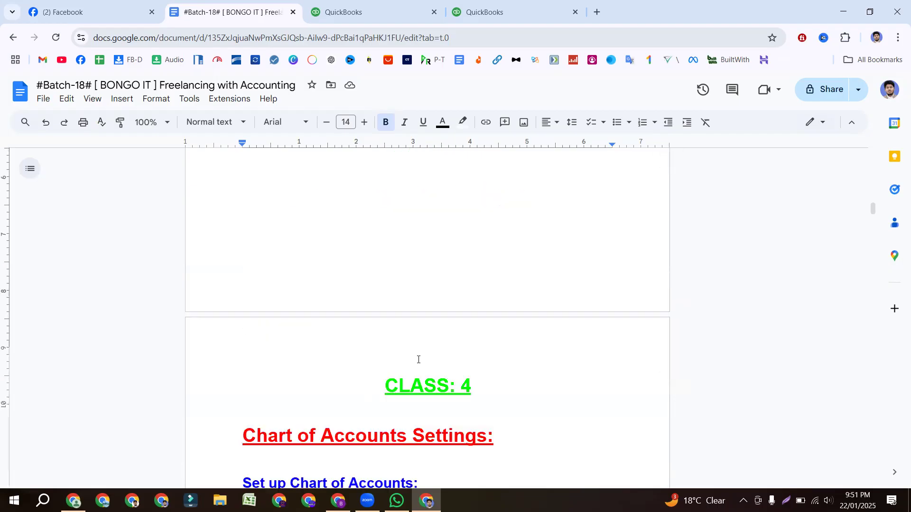
{"action": "scroll", "coordinate": [489, 340], "scroll_direction": "down", "scroll_amount": 5}
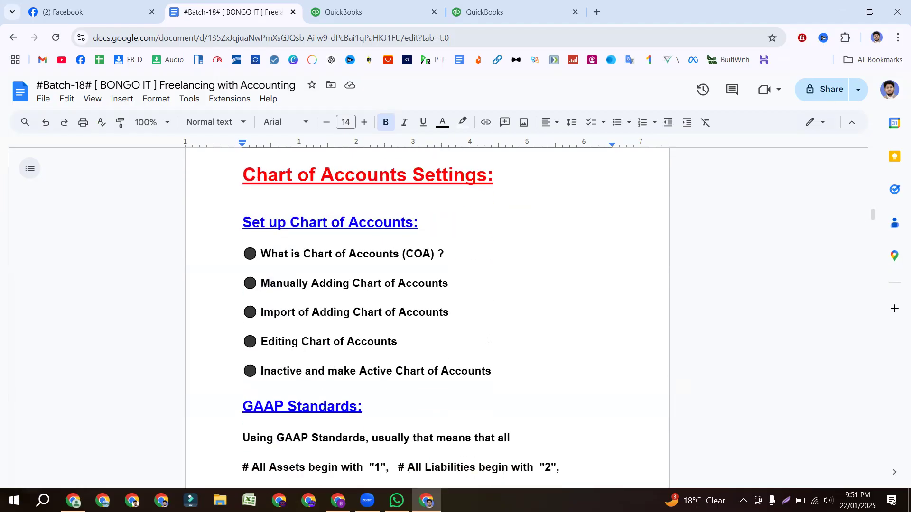
{"action": "scroll", "coordinate": [488, 340], "scroll_direction": "up", "scroll_amount": 10}
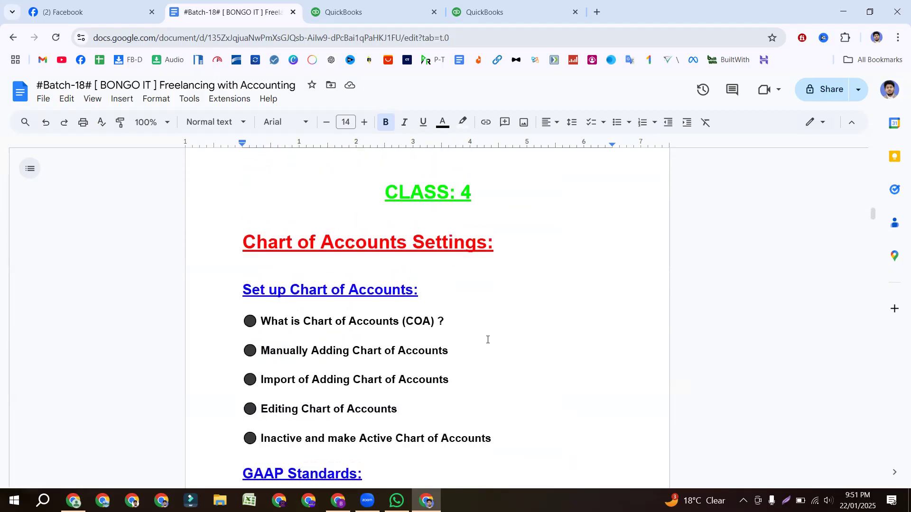
{"action": "scroll", "coordinate": [488, 340], "scroll_direction": "up", "scroll_amount": 8}
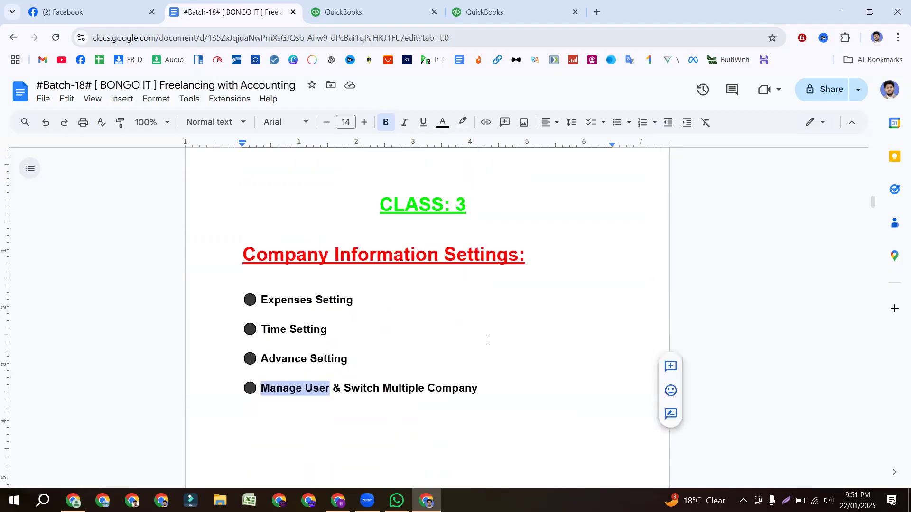